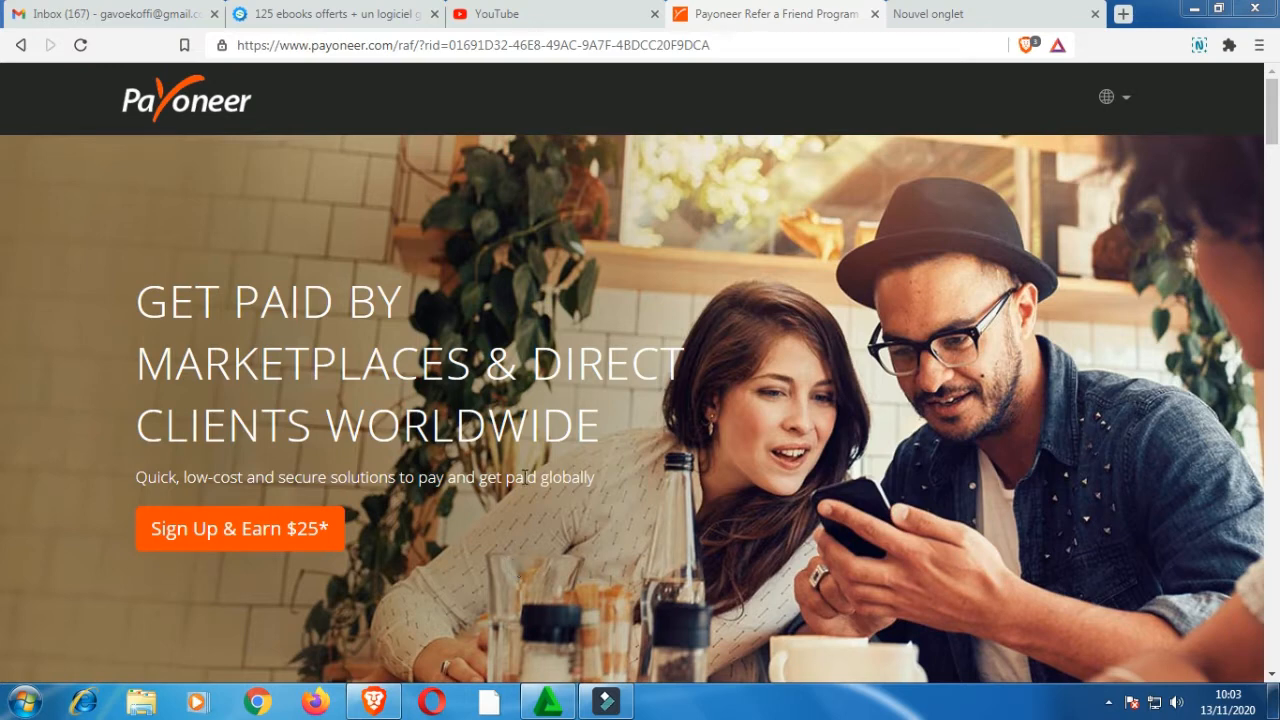
Bring the browser window into focus and scroll through the current page
{"action": "left_click", "coordinate": [412, 260]}
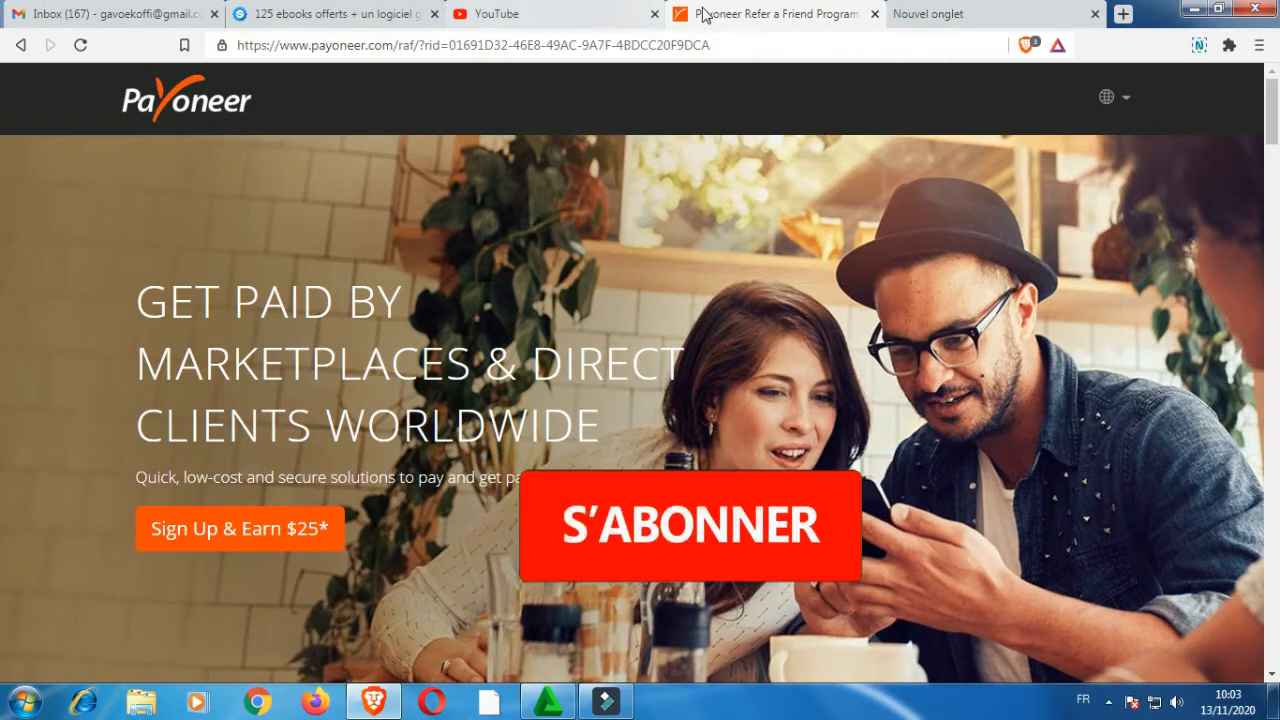
{"action": "left_click", "coordinate": [972, 10]}
{"action": "left_click", "coordinate": [828, 12]}
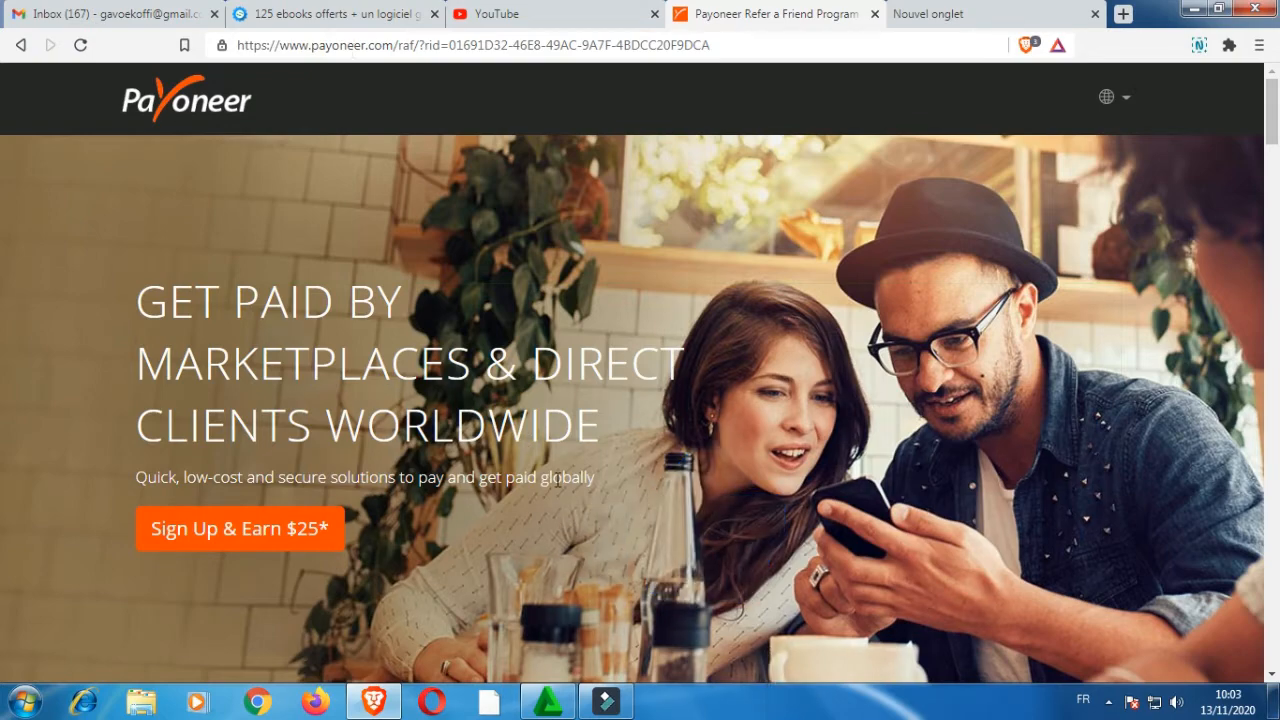
{"action": "scroll", "coordinate": [524, 405], "scroll_direction": "down", "scroll_amount": 3}
{"action": "scroll", "coordinate": [574, 462], "scroll_direction": "up", "scroll_amount": 2}
{"action": "scroll", "coordinate": [600, 500], "scroll_direction": "down", "scroll_amount": 5}
{"action": "scroll", "coordinate": [600, 380], "scroll_direction": "up", "scroll_amount": 6}
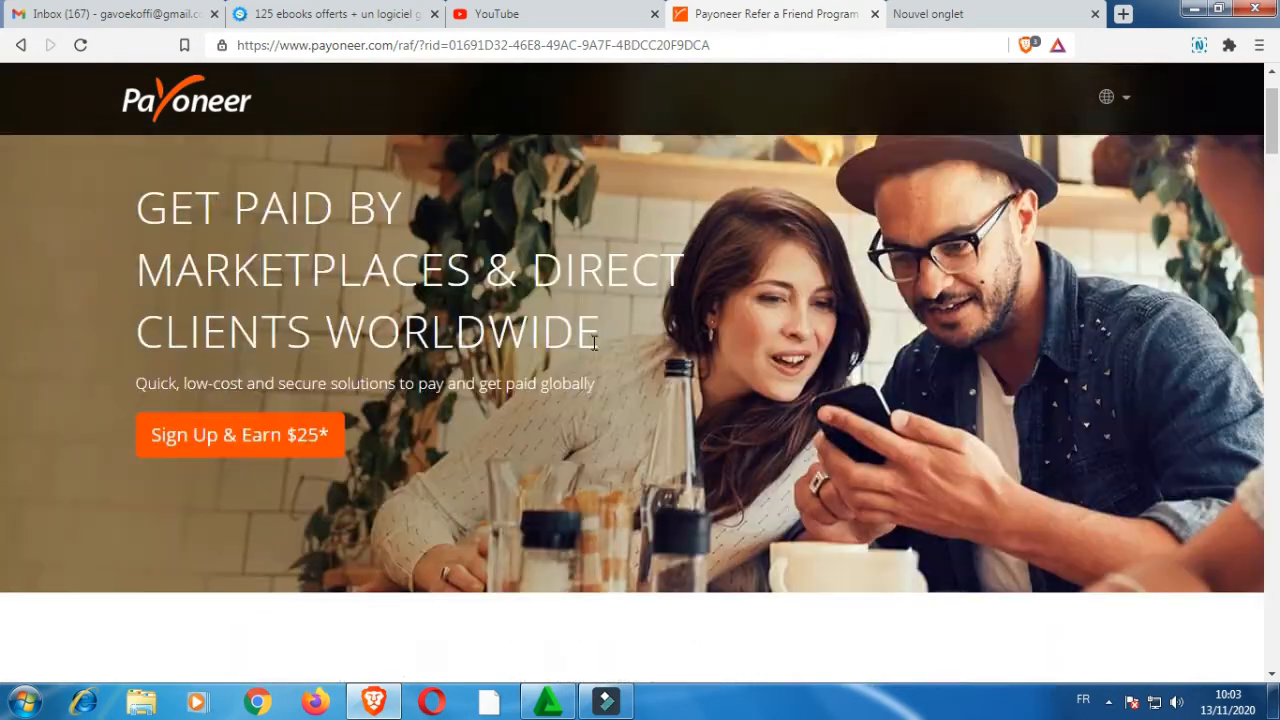
{"action": "scroll", "coordinate": [689, 398], "scroll_direction": "down", "scroll_amount": 1}
{"action": "scroll", "coordinate": [625, 478], "scroll_direction": "up", "scroll_amount": 1}
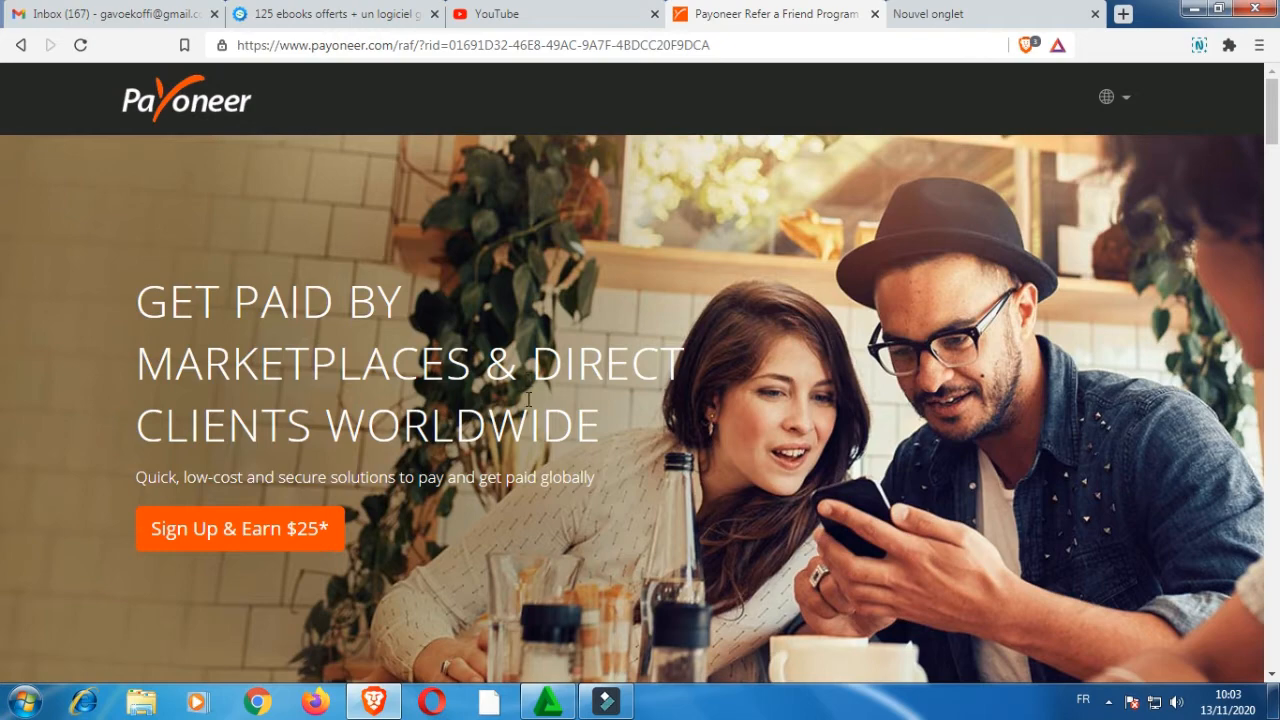
{"action": "scroll", "coordinate": [390, 505], "scroll_direction": "down", "scroll_amount": 11}
{"action": "scroll", "coordinate": [397, 514], "scroll_direction": "up", "scroll_amount": 8}
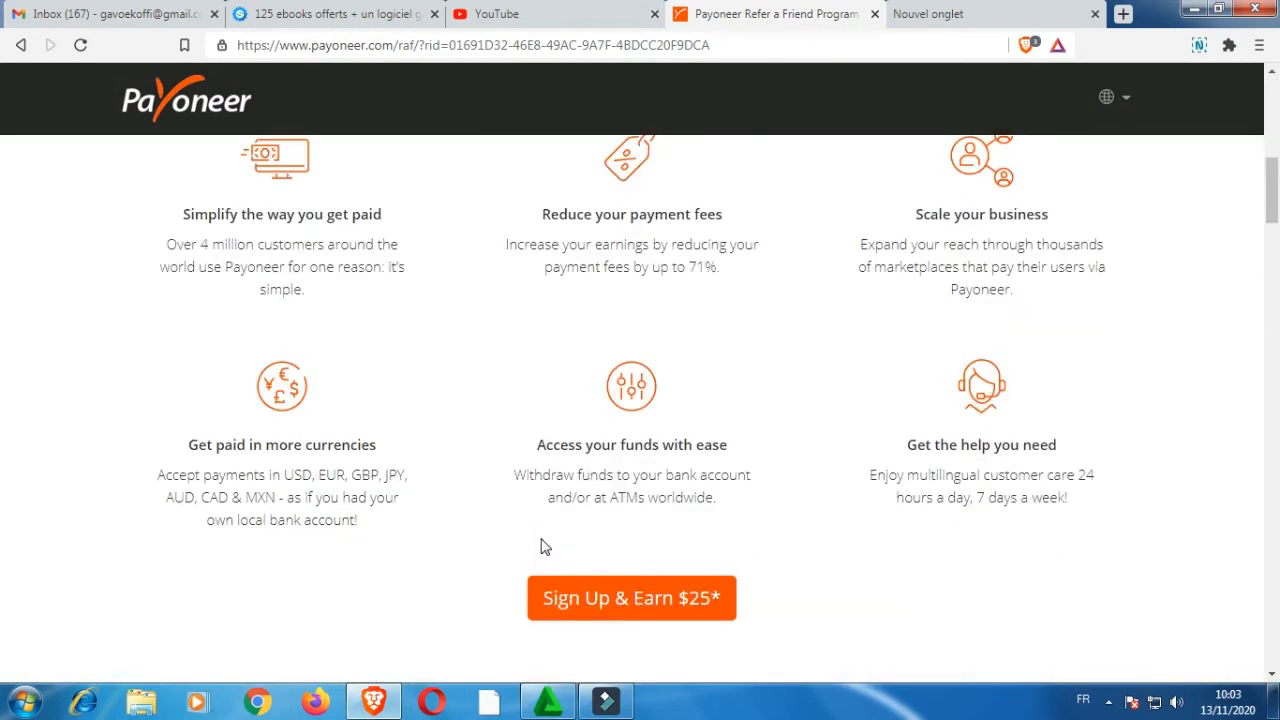
{"action": "scroll", "coordinate": [567, 357], "scroll_direction": "up", "scroll_amount": 4}
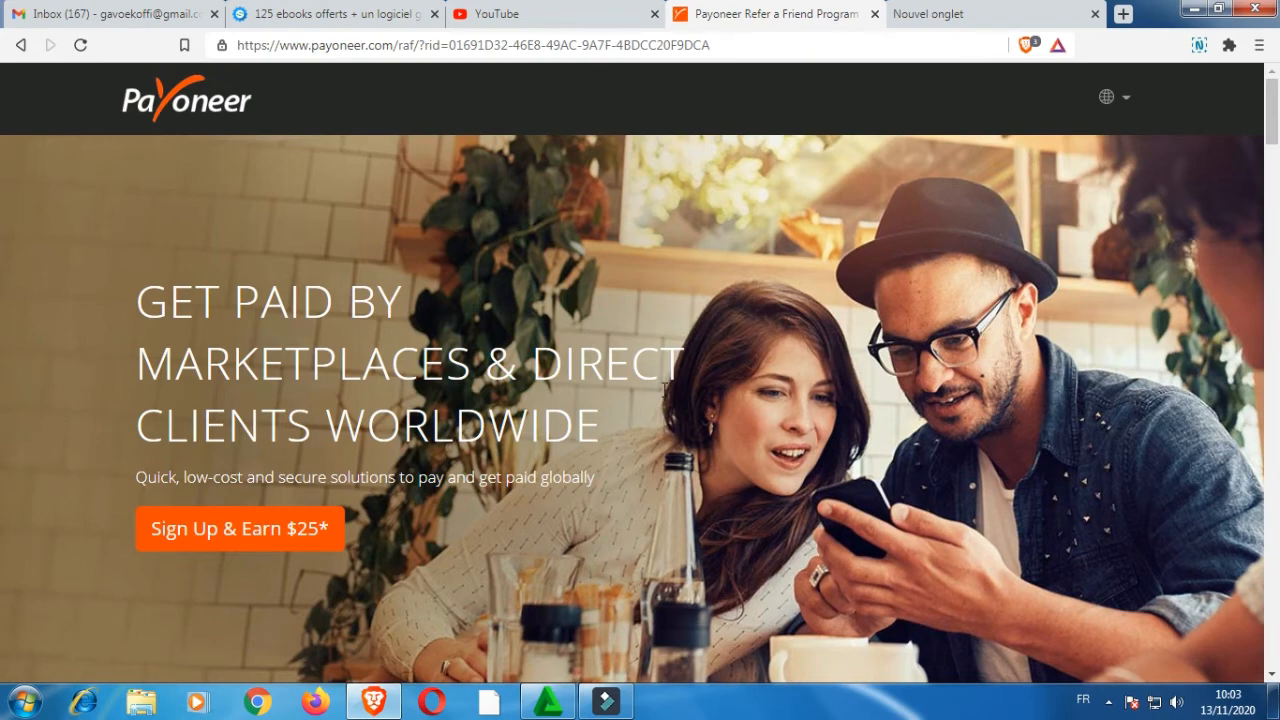
{"action": "scroll", "coordinate": [538, 502], "scroll_direction": "down", "scroll_amount": 2}
{"action": "scroll", "coordinate": [540, 460], "scroll_direction": "up", "scroll_amount": 2}
{"action": "scroll", "coordinate": [394, 571], "scroll_direction": "down", "scroll_amount": 5}
{"action": "scroll", "coordinate": [446, 506], "scroll_direction": "down", "scroll_amount": 3}
{"action": "scroll", "coordinate": [449, 495], "scroll_direction": "up", "scroll_amount": 3}
{"action": "scroll", "coordinate": [449, 495], "scroll_direction": "up", "scroll_amount": 5}
In the new tab, rerun the Google search for payoneer and open the official Payoneer homepage
{"action": "left_click", "coordinate": [966, 20]}
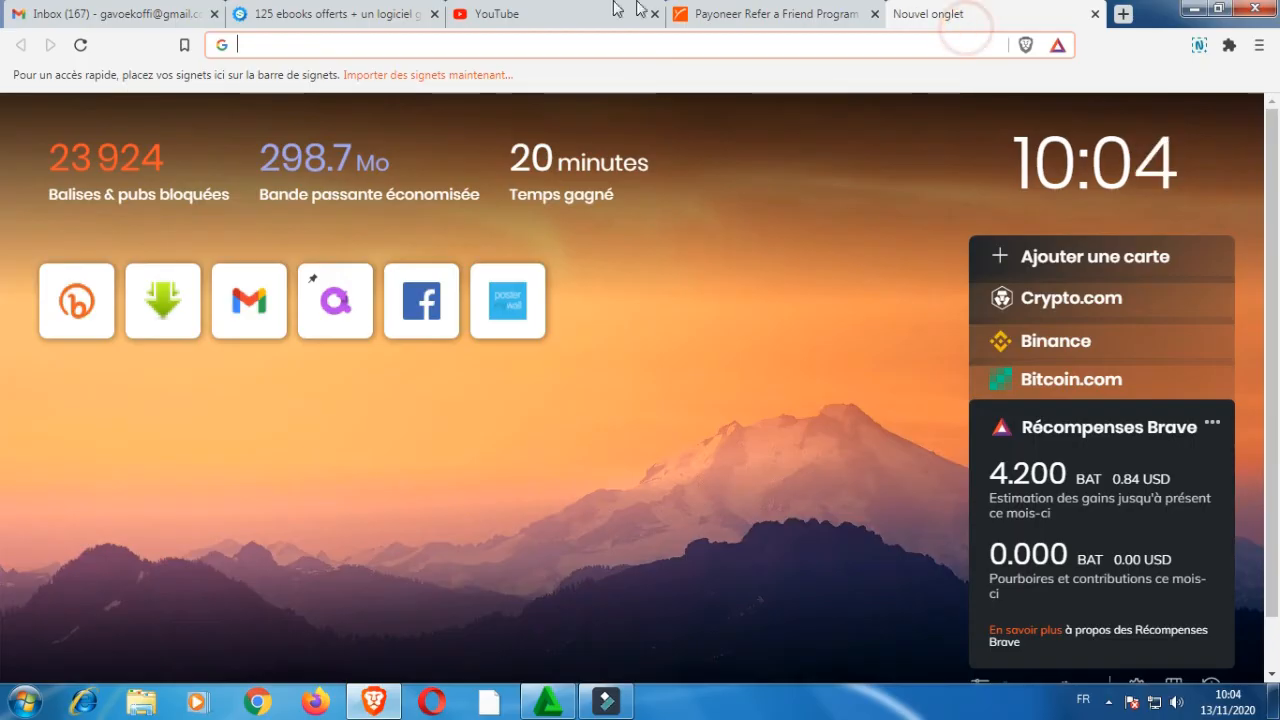
{"action": "left_click", "coordinate": [516, 48]}
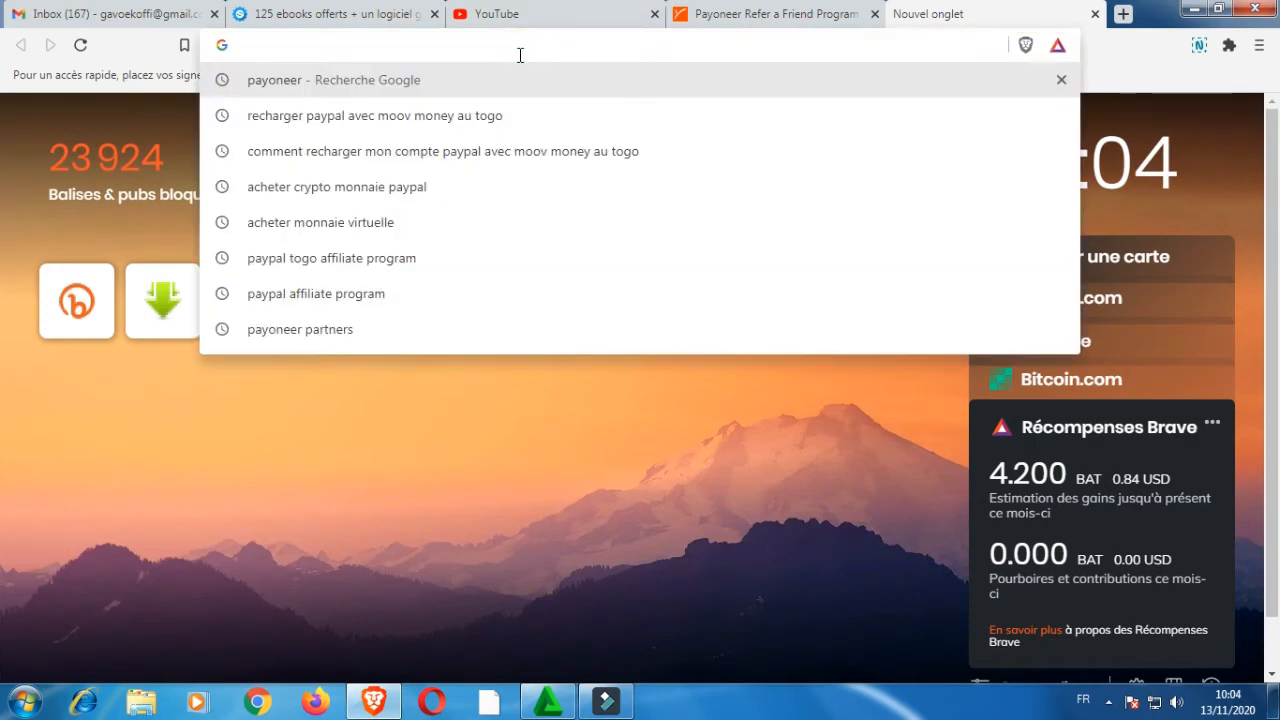
{"action": "left_click", "coordinate": [254, 82]}
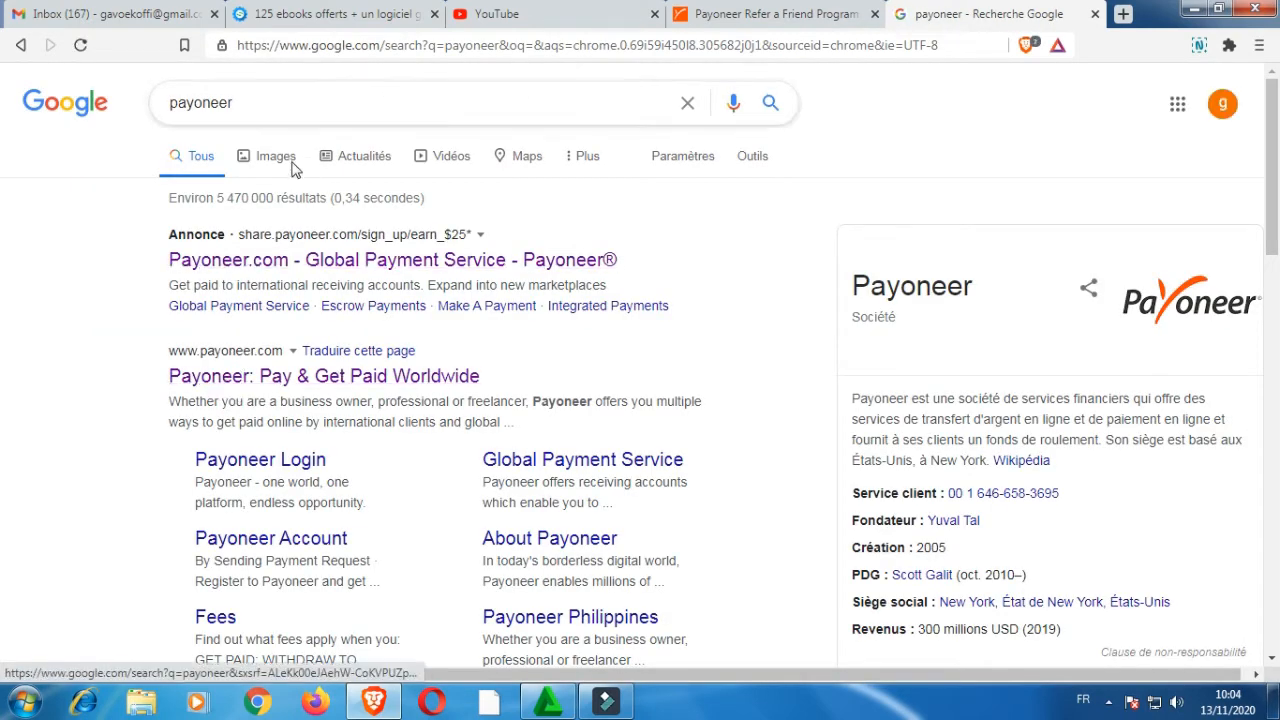
{"action": "left_click", "coordinate": [220, 382]}
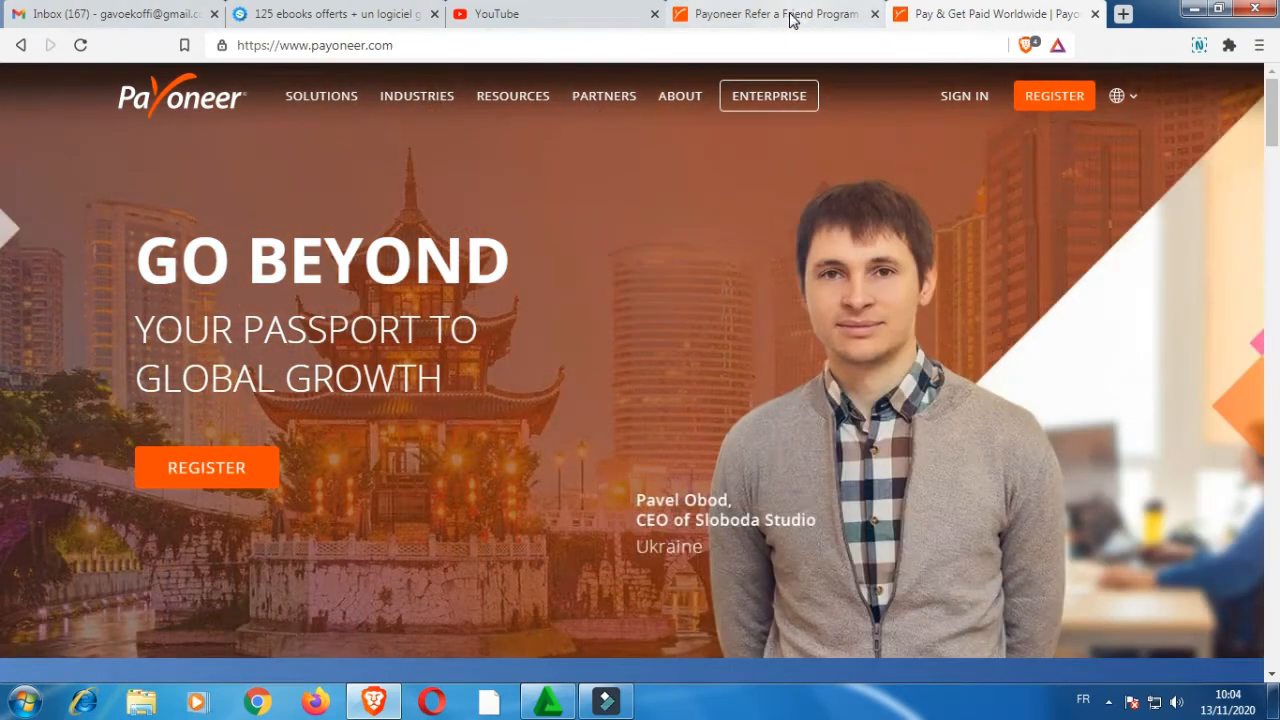
Translate the referral page into French with Google Traduction, then start sign-up from the 'Inscrivez-vous et gagnez 25 $' offer
{"action": "left_click", "coordinate": [768, 16]}
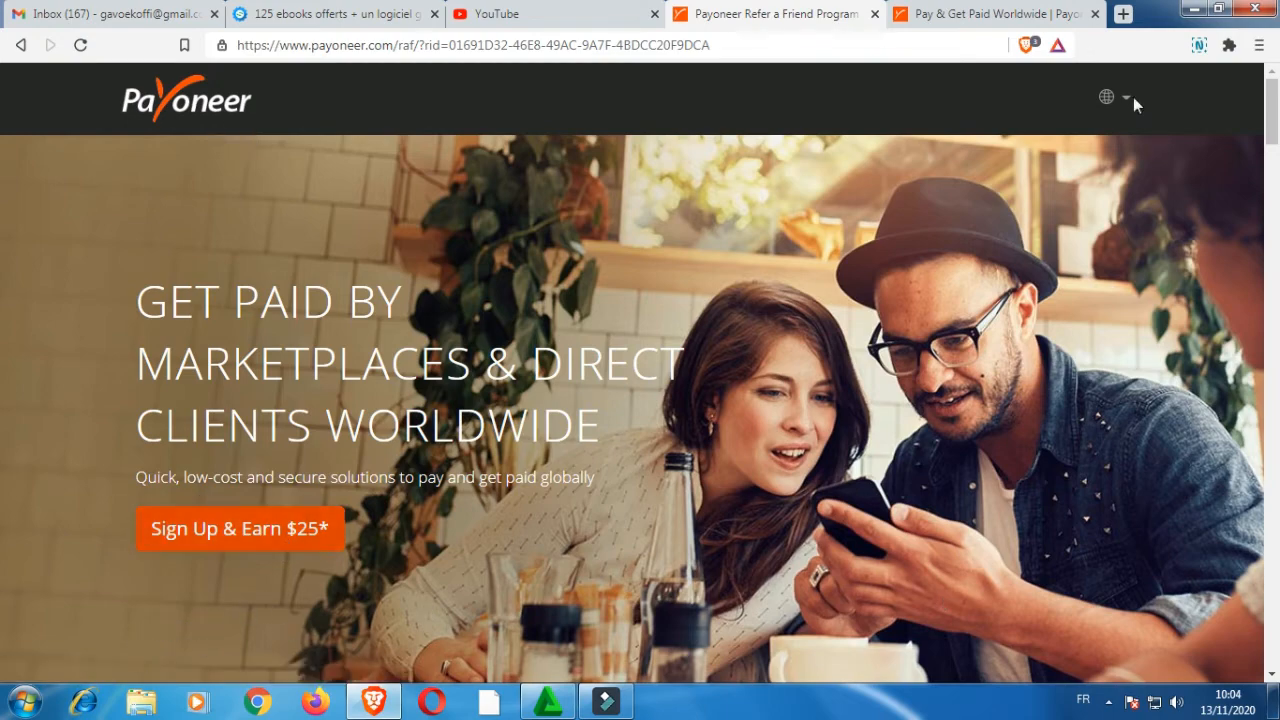
{"action": "left_click", "coordinate": [1227, 46]}
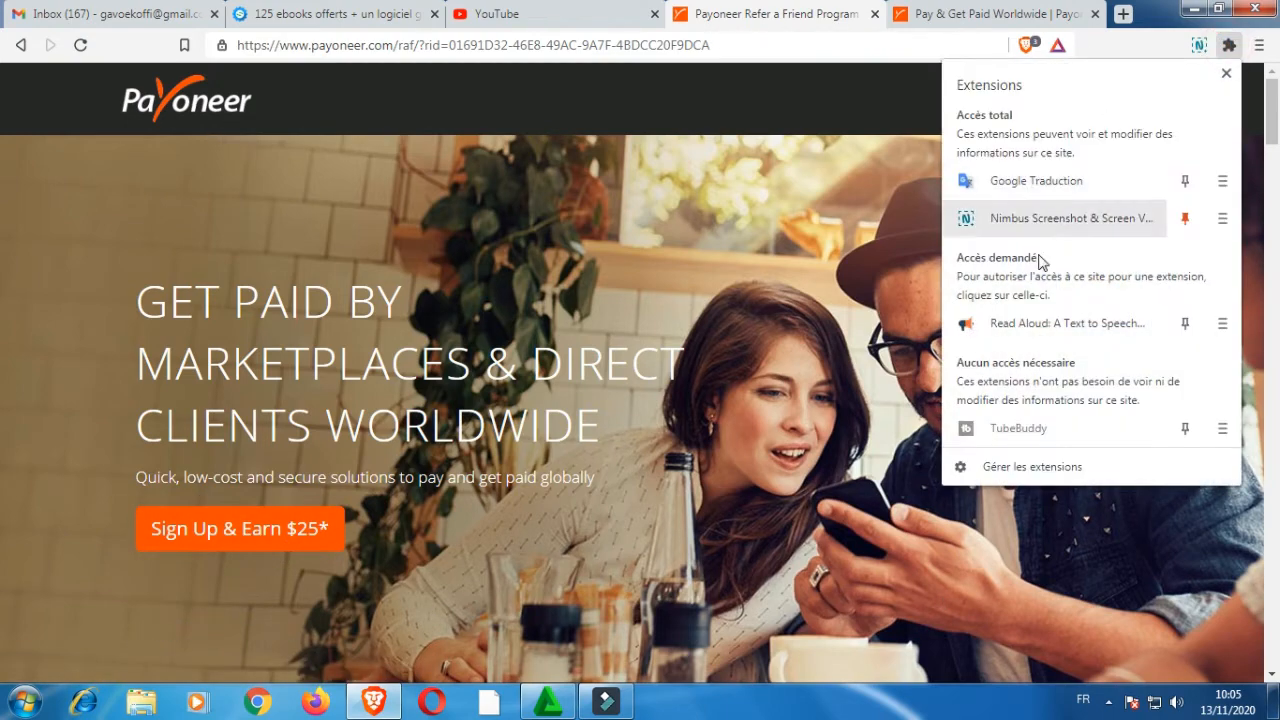
{"action": "left_click", "coordinate": [1058, 192]}
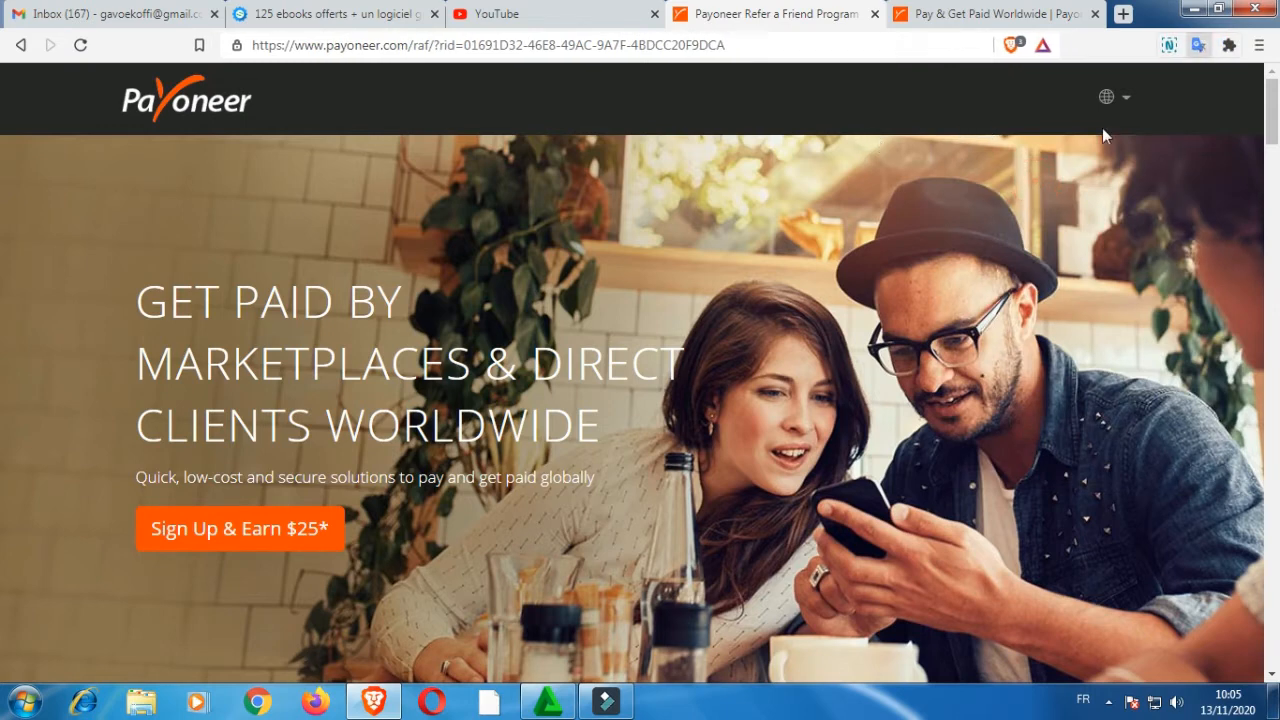
{"action": "left_click", "coordinate": [902, 127]}
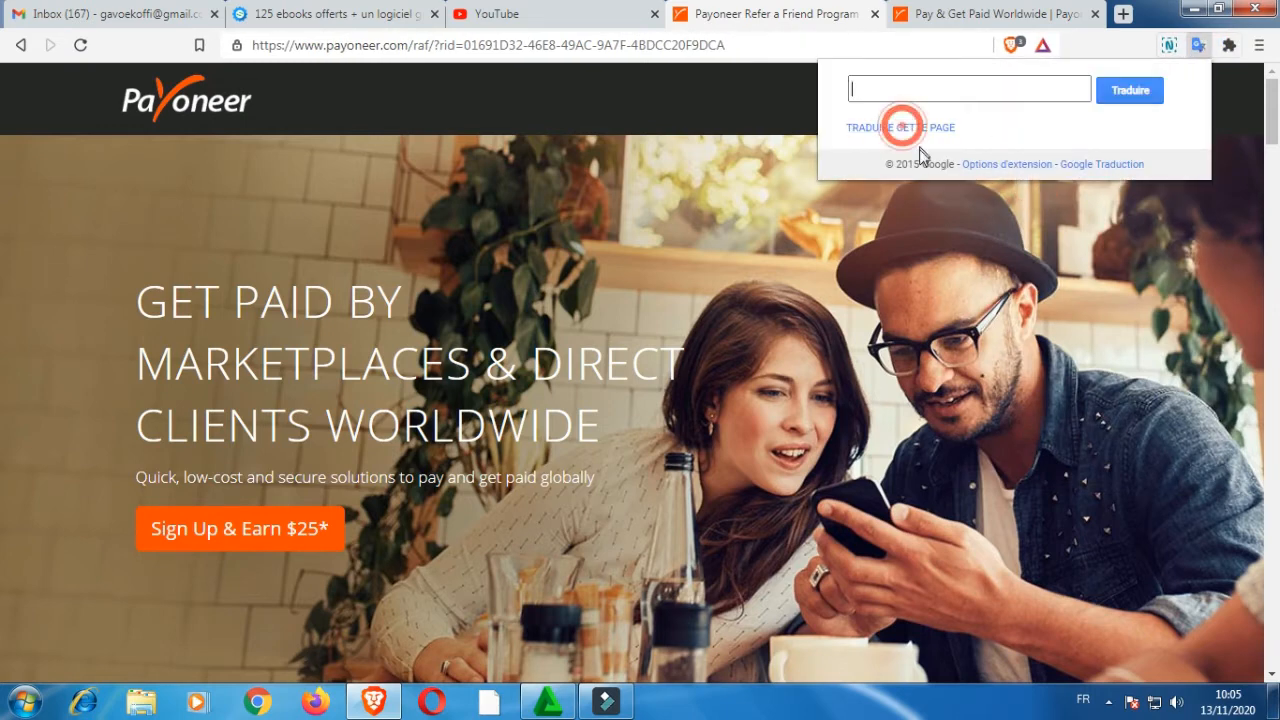
{"action": "left_click", "coordinate": [874, 130]}
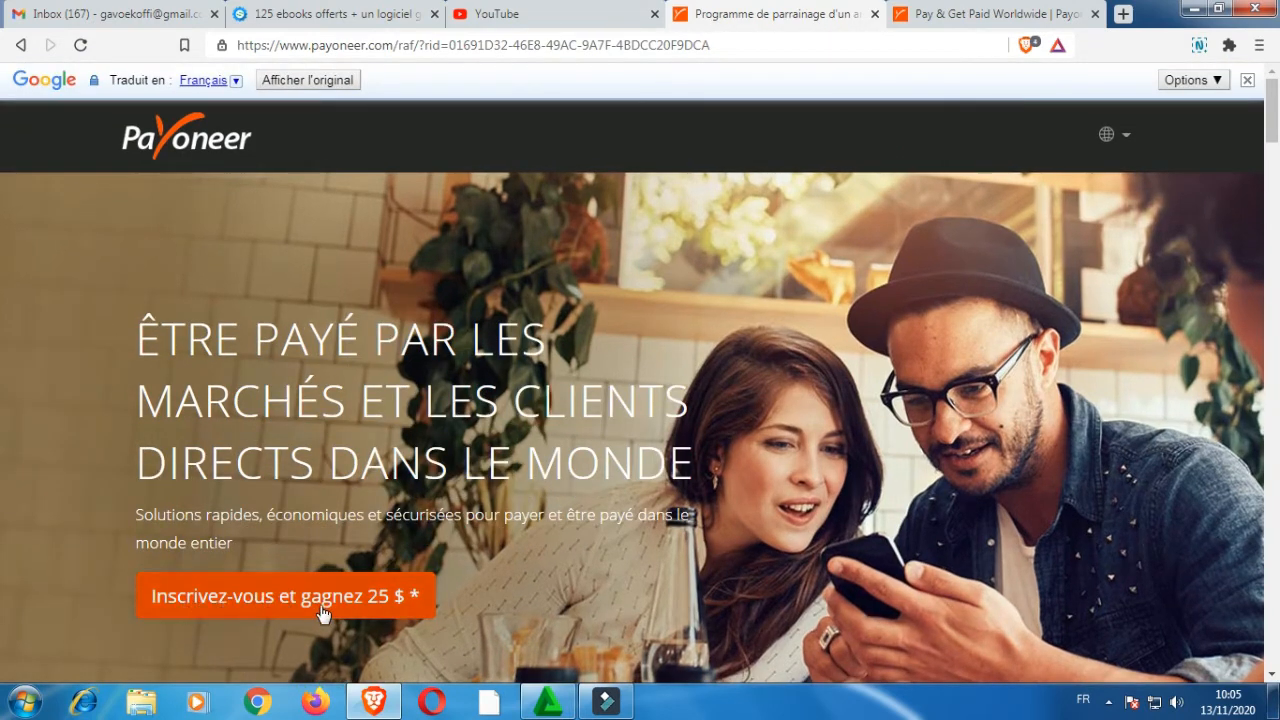
{"action": "mouse_move", "coordinate": [390, 606]}
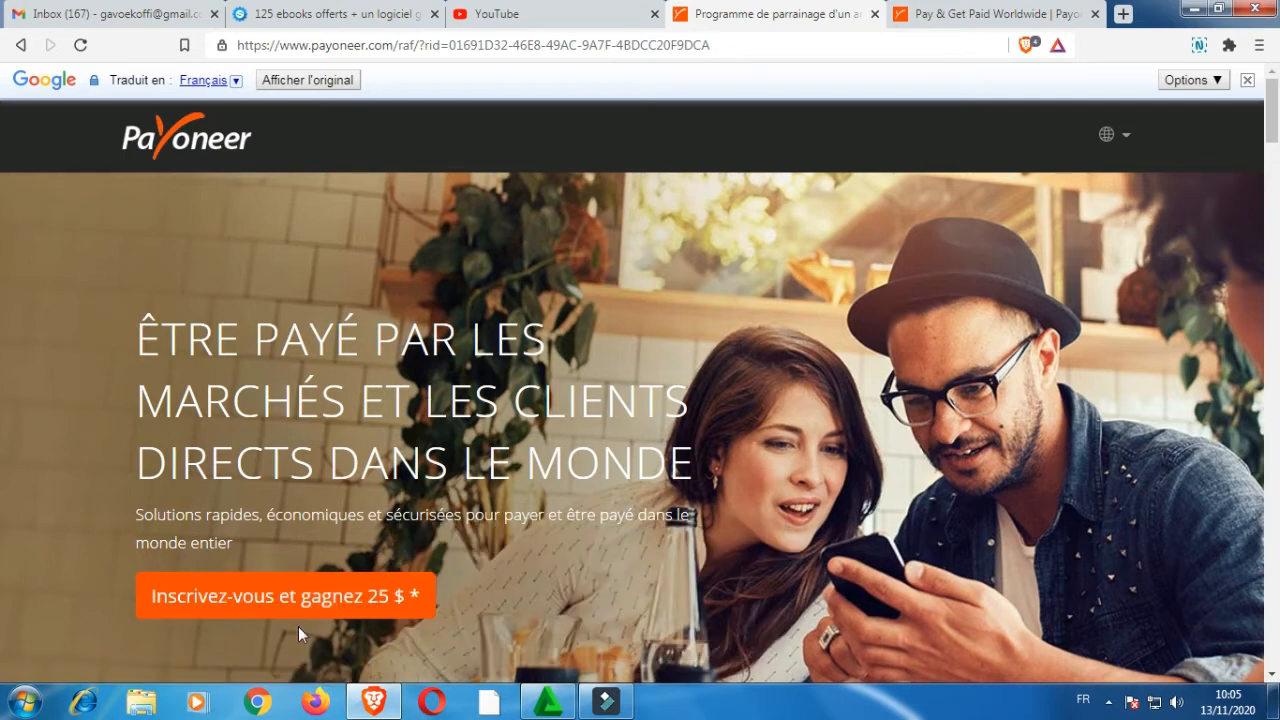
{"action": "left_click", "coordinate": [290, 598]}
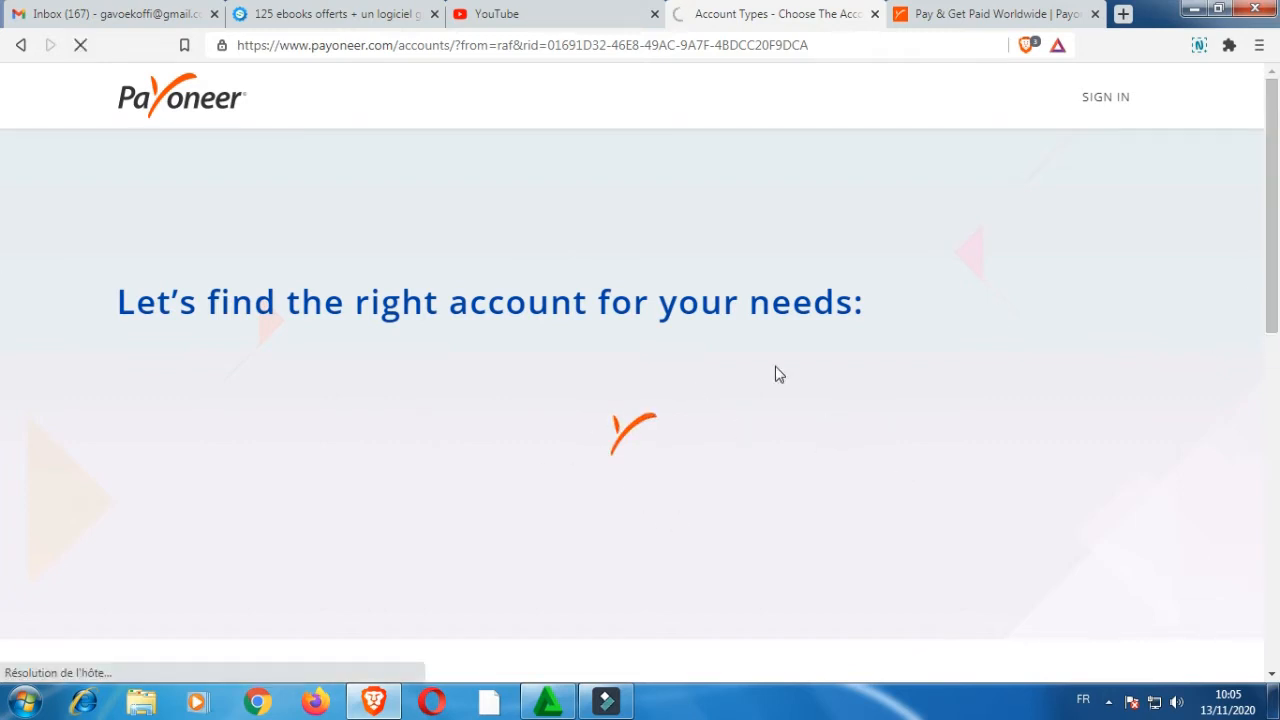
Scroll down the French registration form at its Démarrer step
{"action": "scroll", "coordinate": [491, 360], "scroll_direction": "down", "scroll_amount": 1}
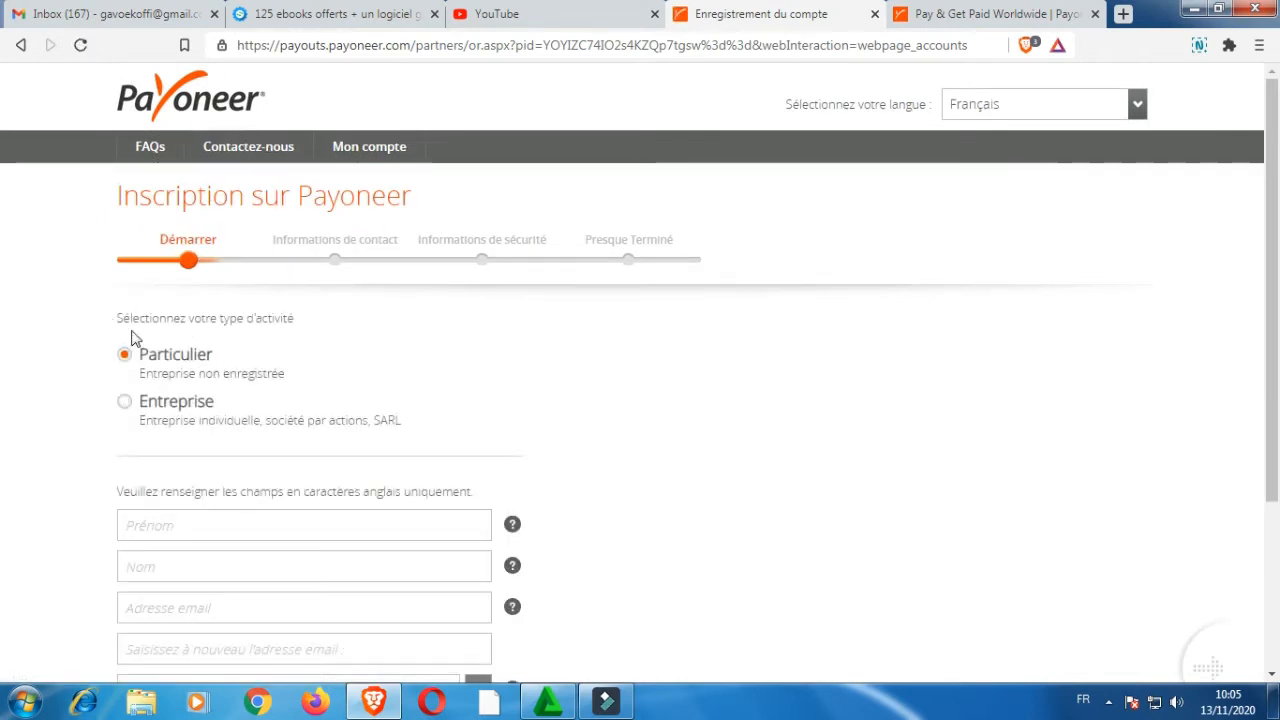
Keep the Particulier account type and enter the first name and last name
{"action": "left_click", "coordinate": [126, 357]}
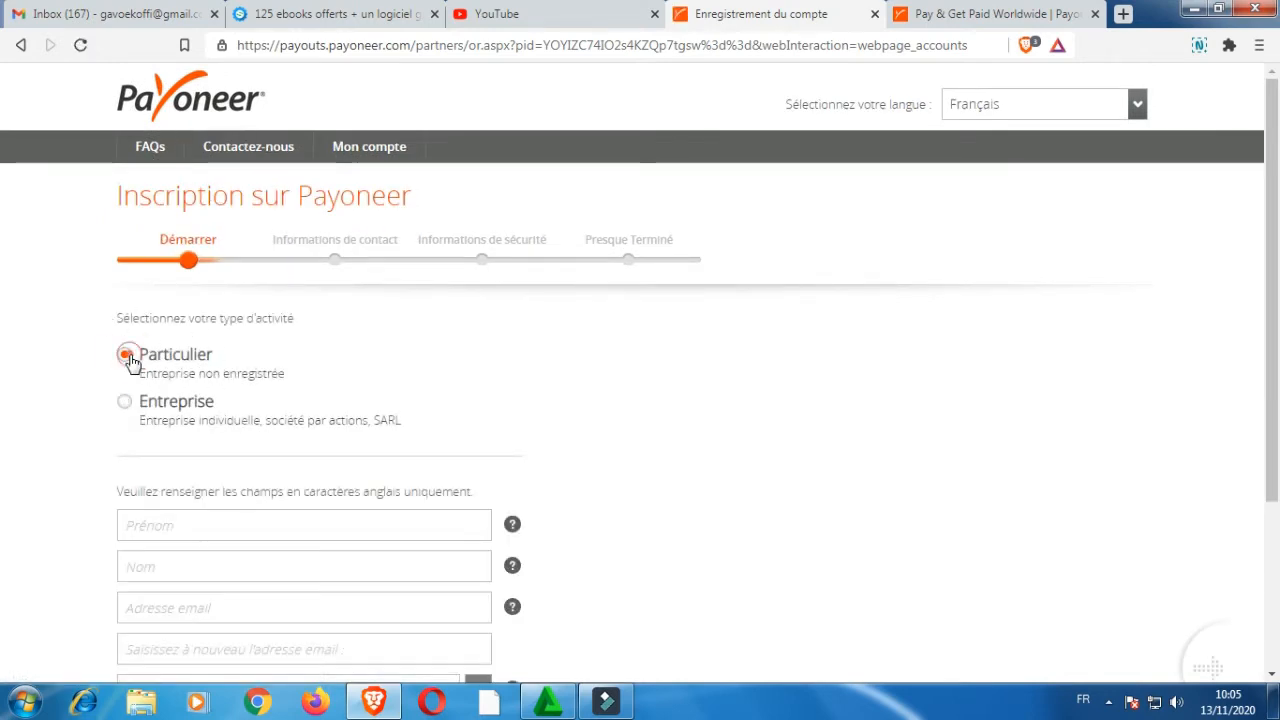
{"action": "scroll", "coordinate": [200, 430], "scroll_direction": "down", "scroll_amount": 1}
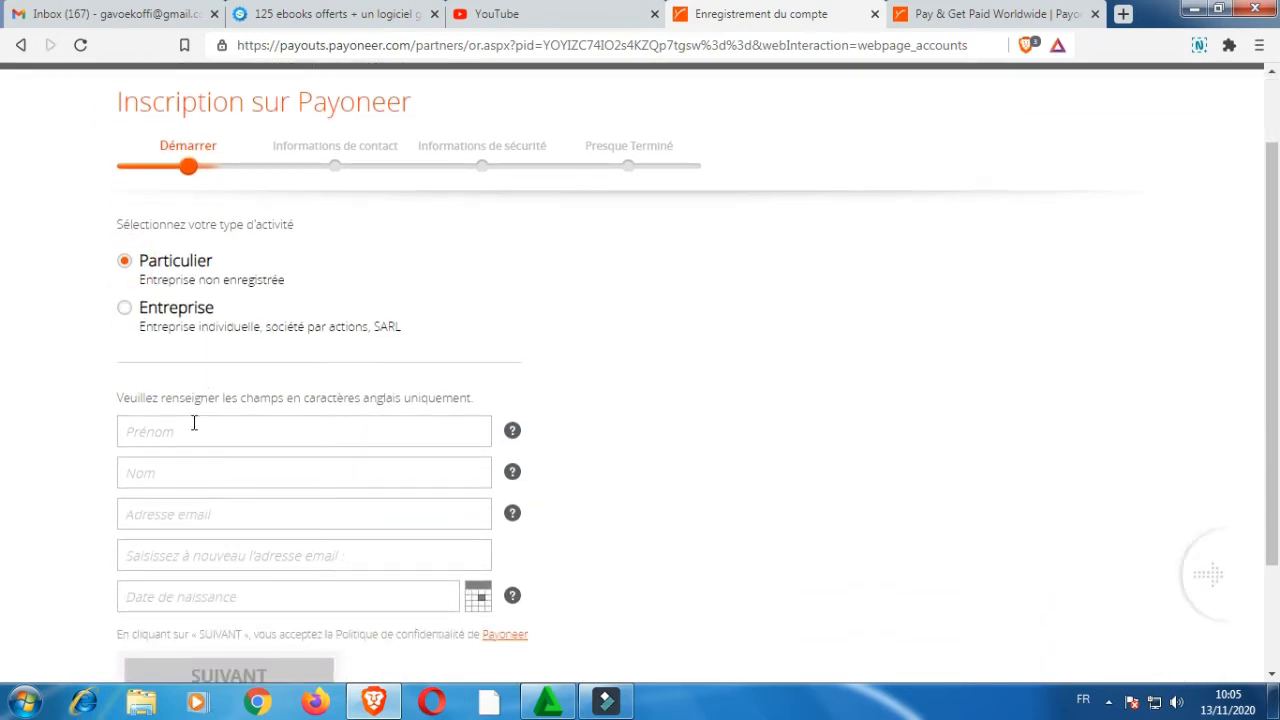
{"action": "left_click", "coordinate": [194, 424]}
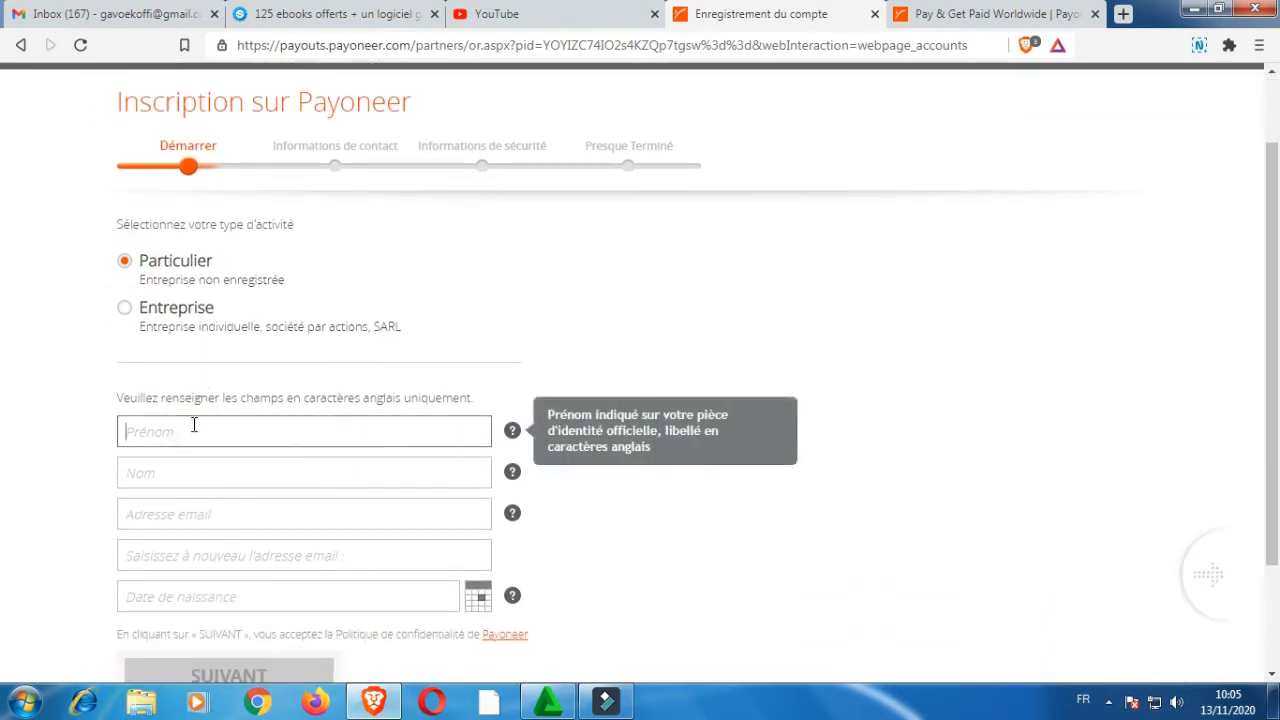
{"action": "left_click", "coordinate": [152, 472]}
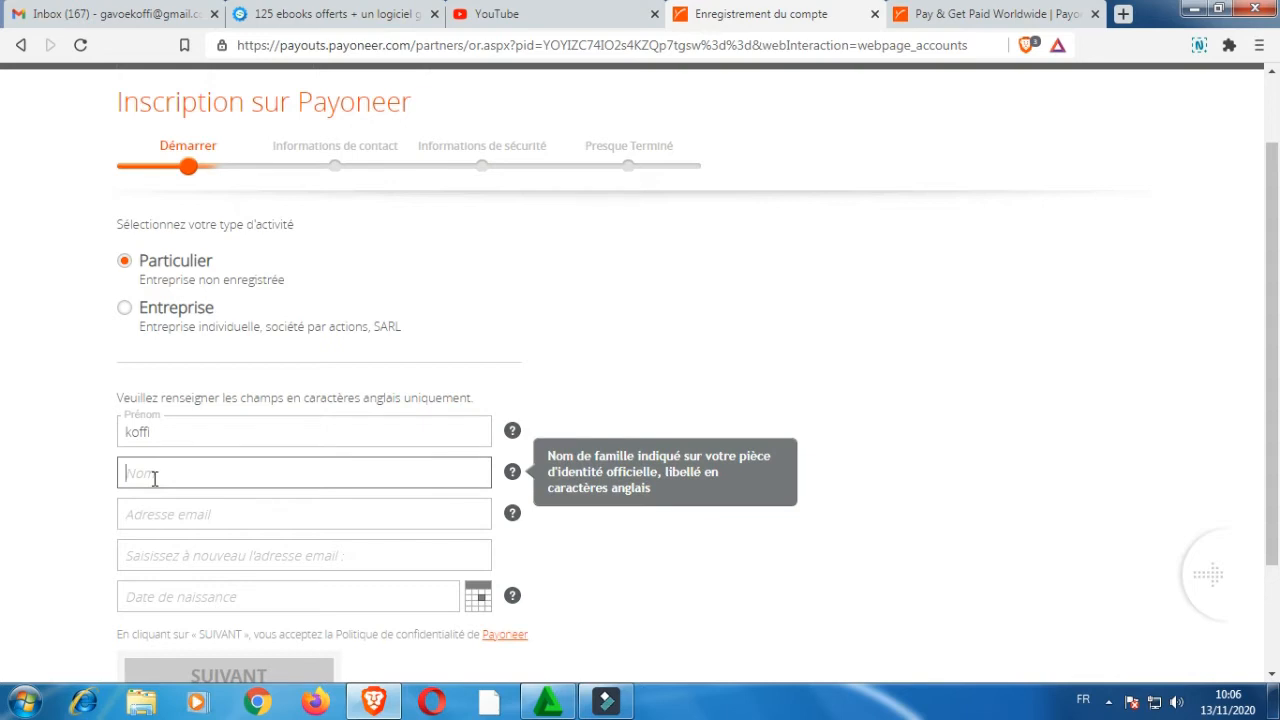
Autofill the saved email address in Adresse email, then delete two letters from it
{"action": "left_click", "coordinate": [150, 515]}
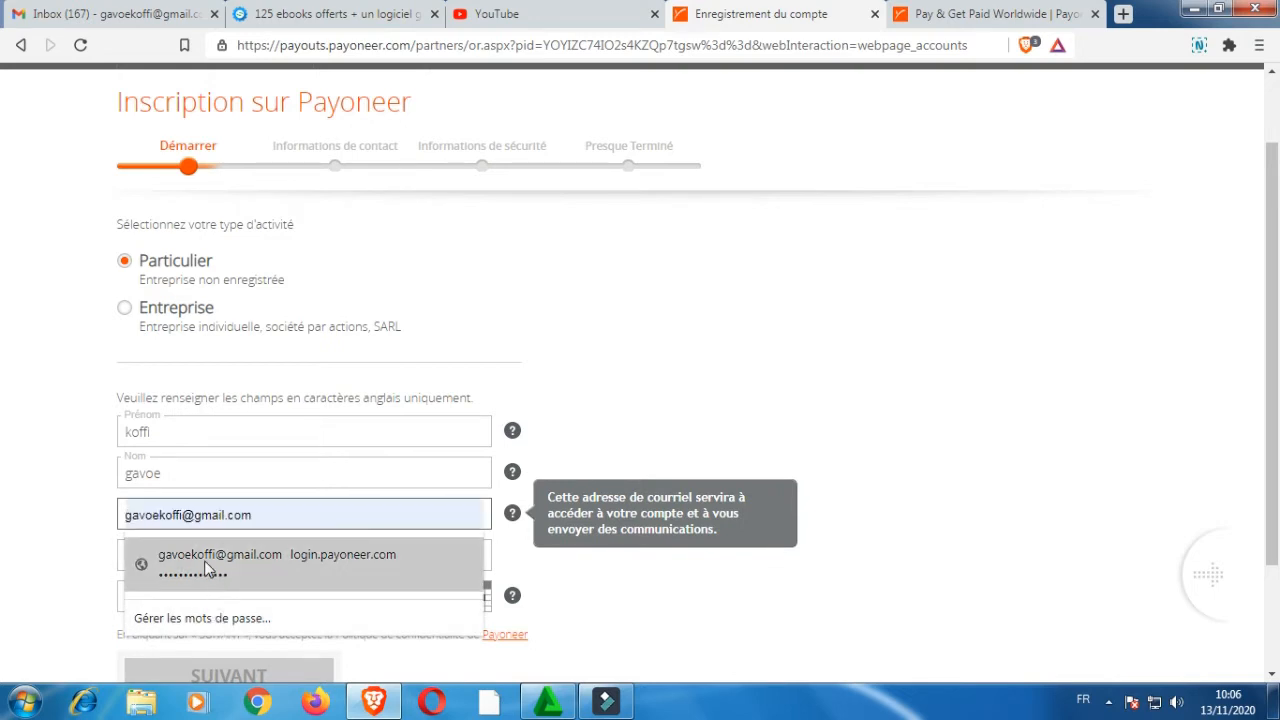
{"action": "left_click", "coordinate": [221, 558]}
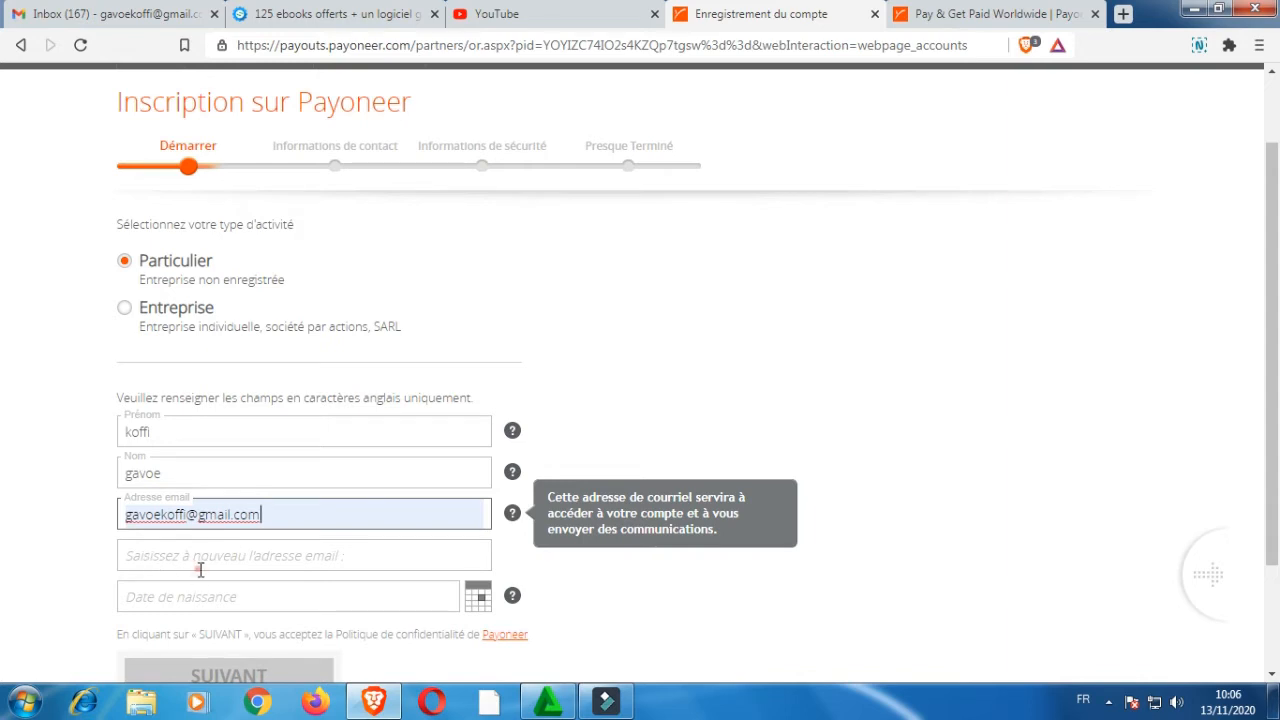
{"action": "left_click", "coordinate": [193, 541]}
{"action": "left_click", "coordinate": [148, 514]}
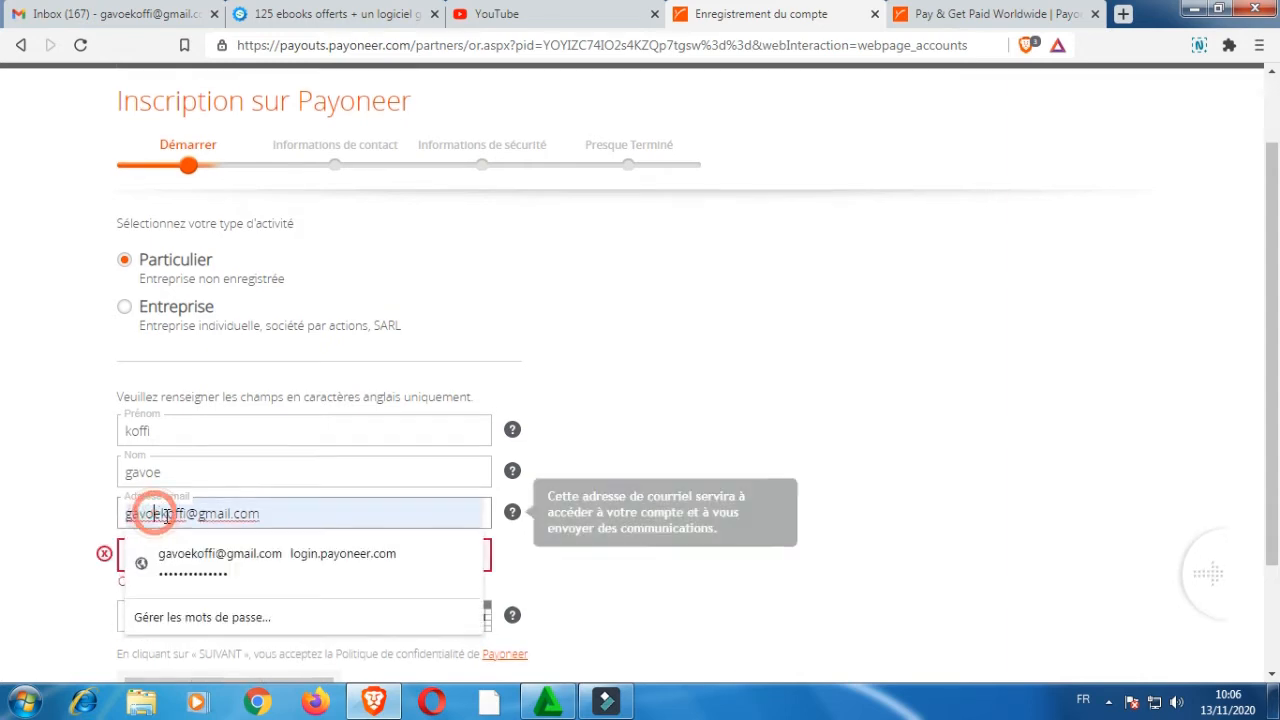
{"action": "left_click", "coordinate": [277, 523]}
{"action": "left_click", "coordinate": [162, 514]}
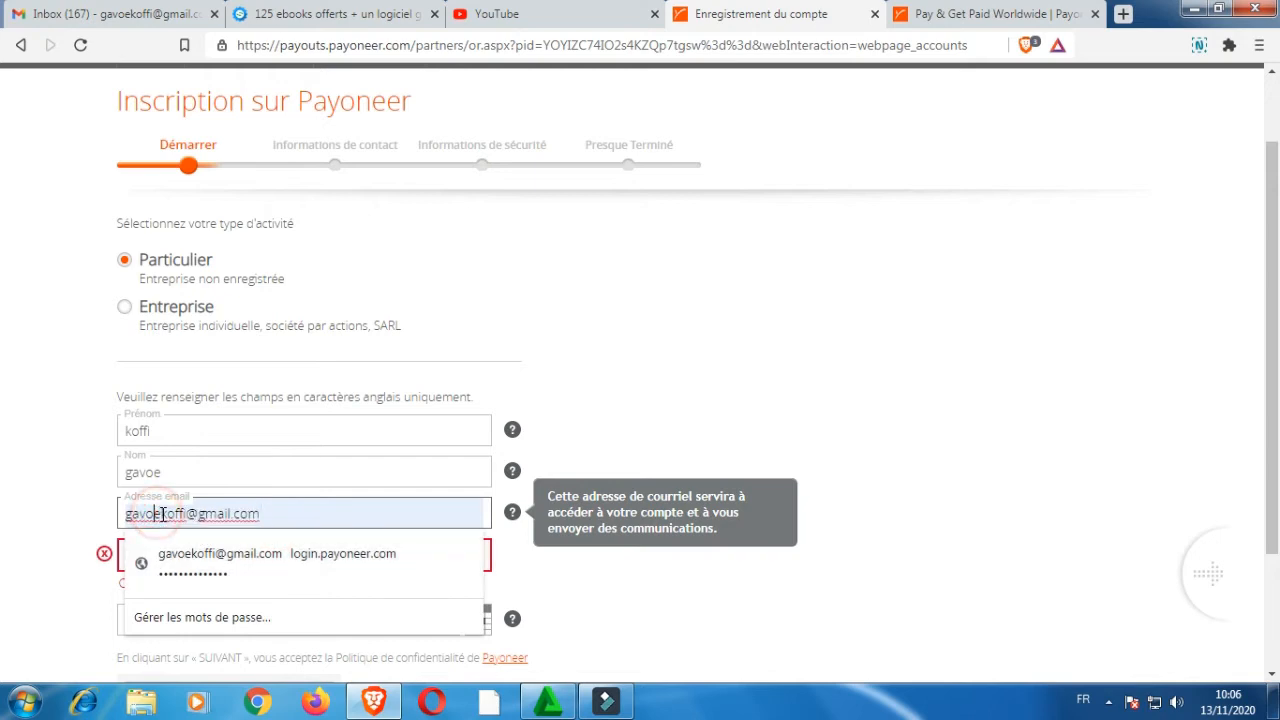
{"action": "key", "text": "BackSpace"}
{"action": "key", "text": "BackSpace"}
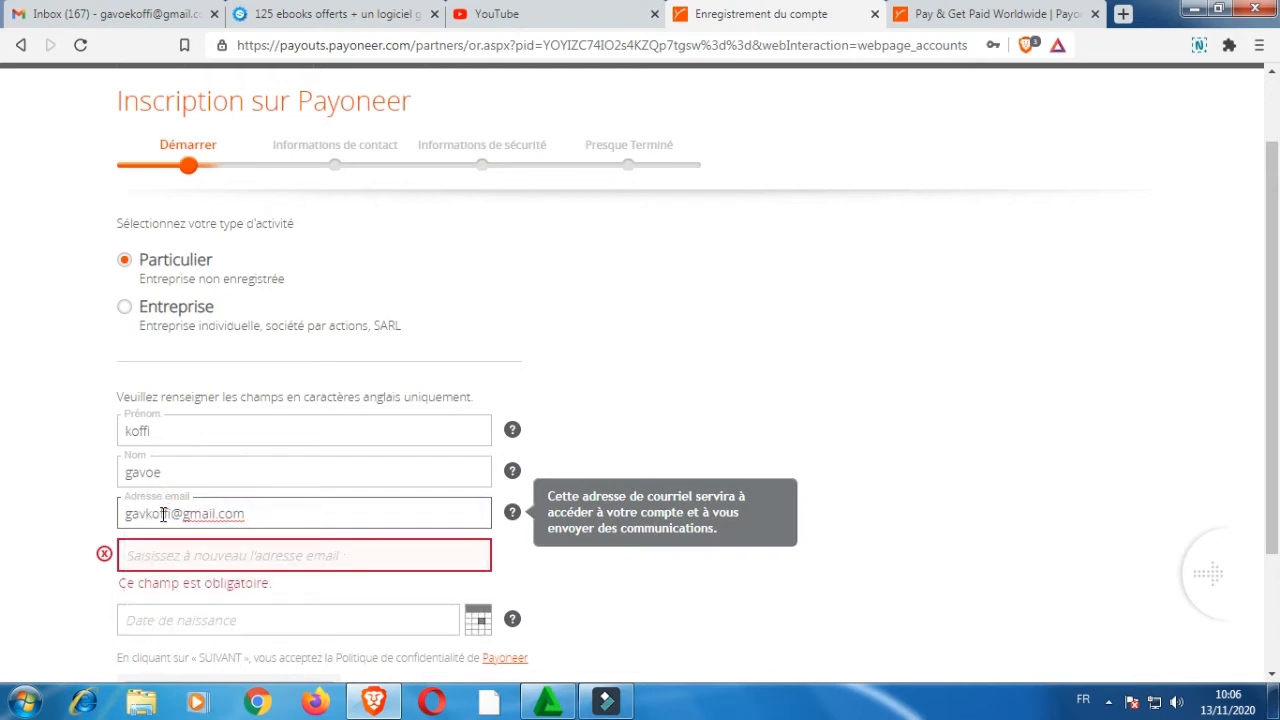
Enter a non-matching value in the email confirmation field, opening and closing the birth-date calendar
{"action": "left_click", "coordinate": [229, 562]}
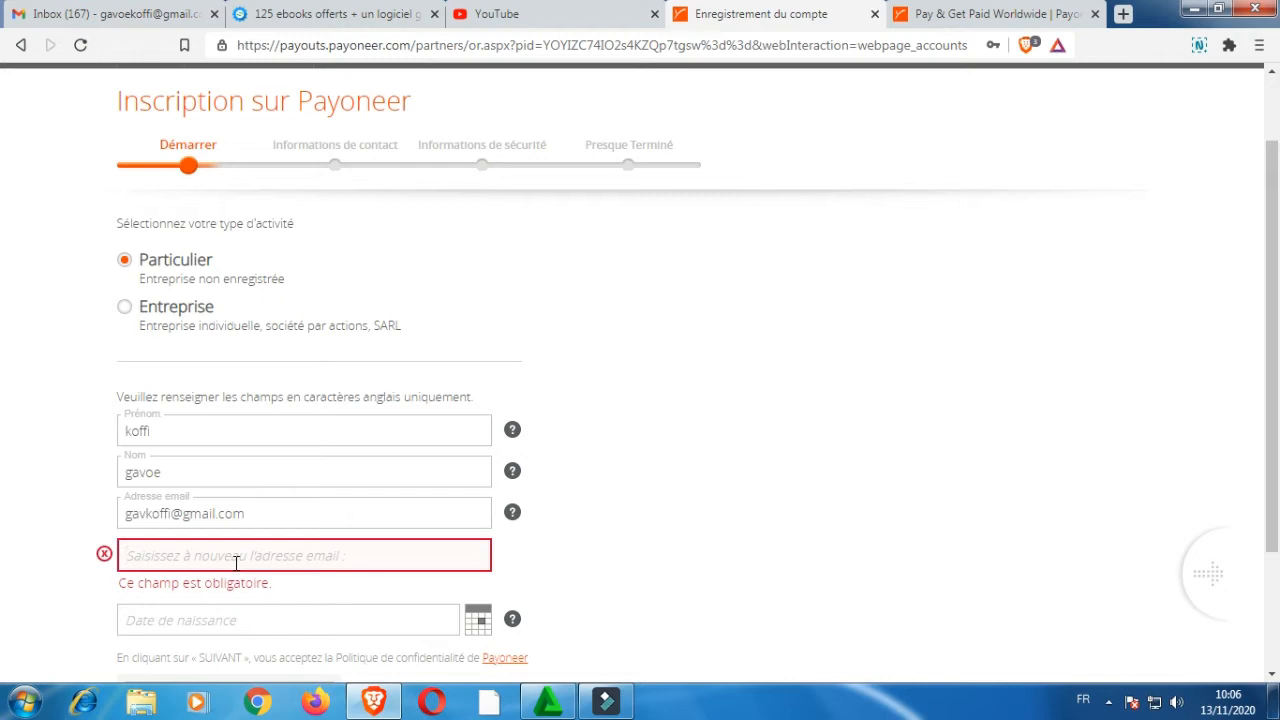
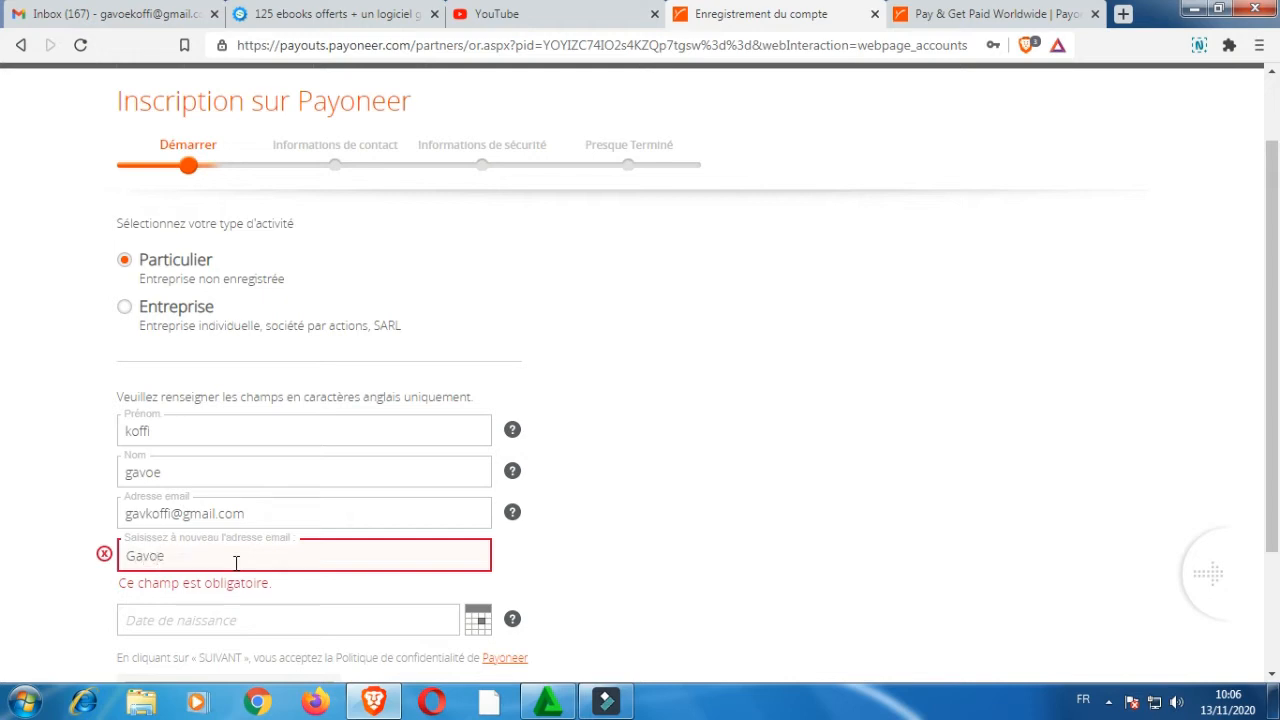
{"action": "left_click", "coordinate": [232, 620]}
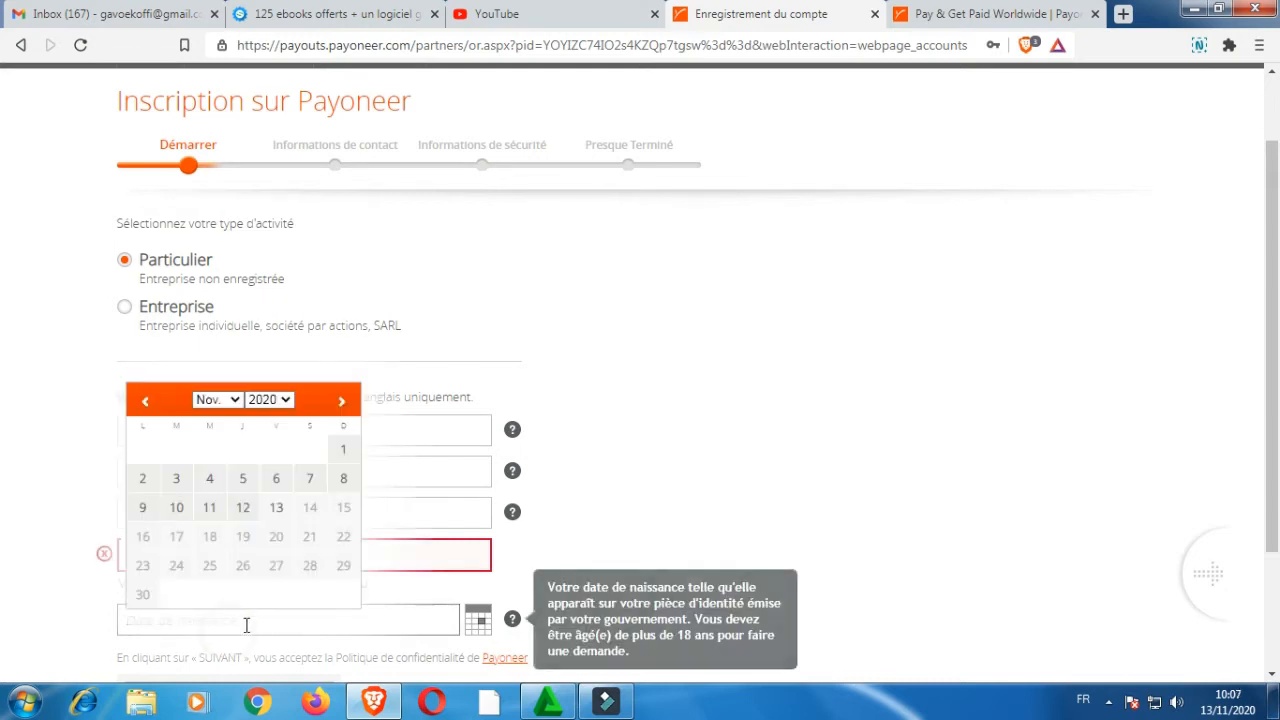
{"action": "left_click", "coordinate": [428, 382]}
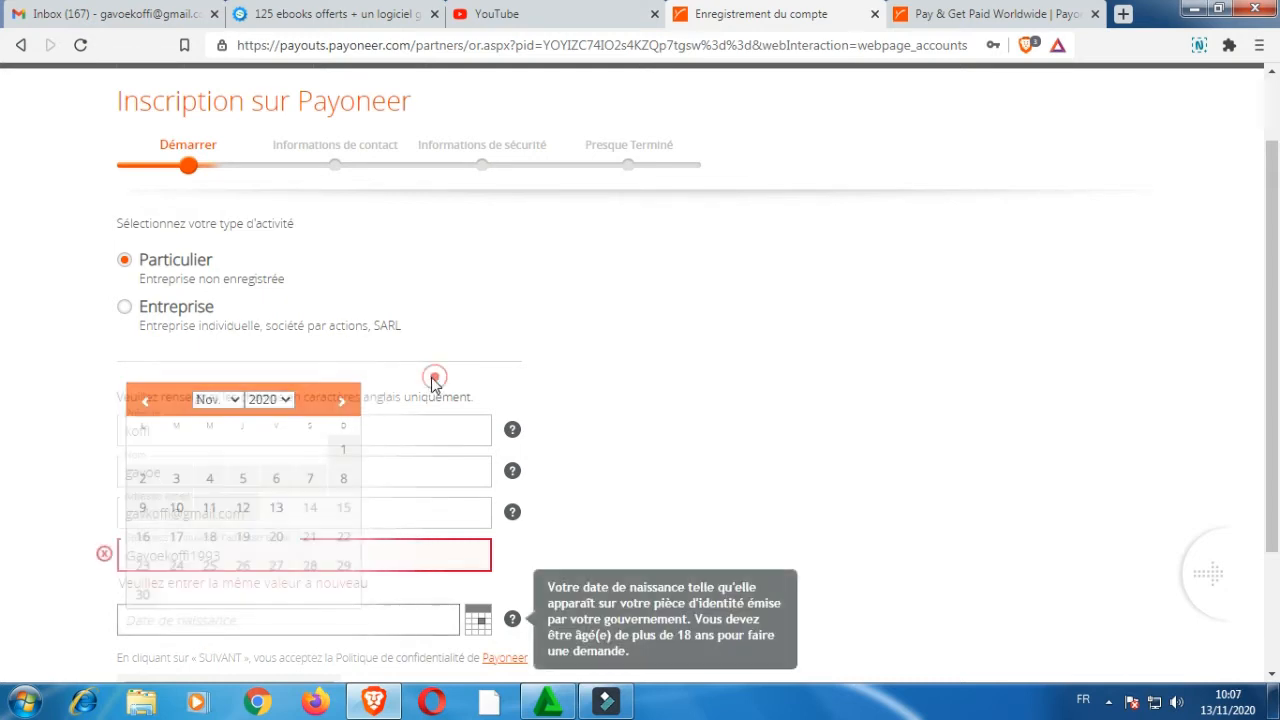
{"action": "left_click", "coordinate": [352, 586]}
{"action": "left_click", "coordinate": [367, 543]}
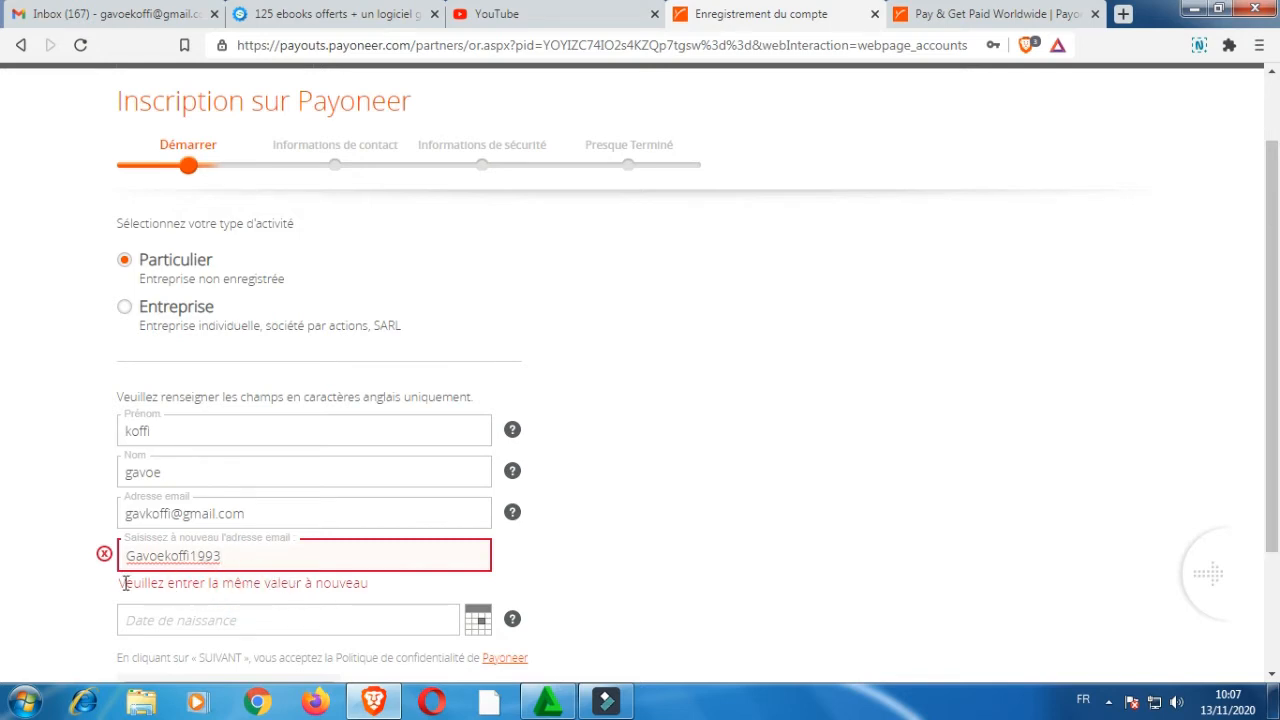
Move between the last name, email confirmation and birth-date fields, closing the calendar each time
{"action": "key", "text": "Tab"}
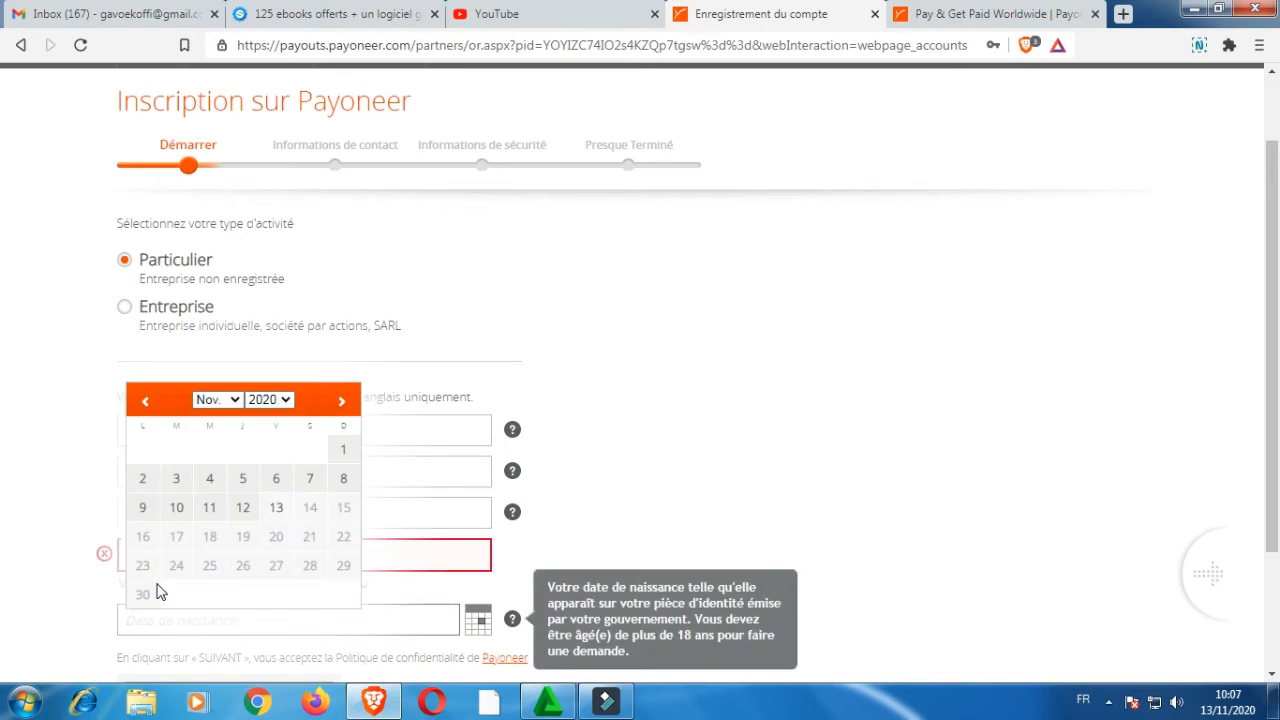
{"action": "left_click", "coordinate": [677, 420]}
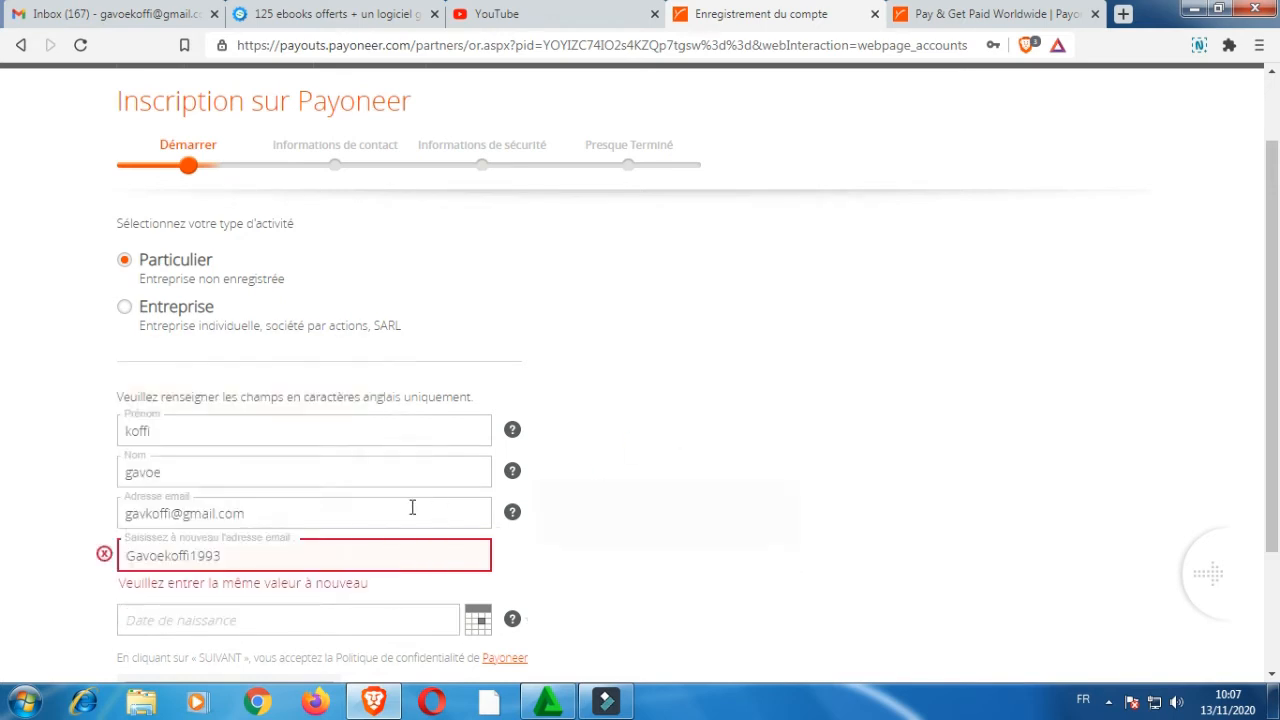
{"action": "double_click", "coordinate": [266, 476]}
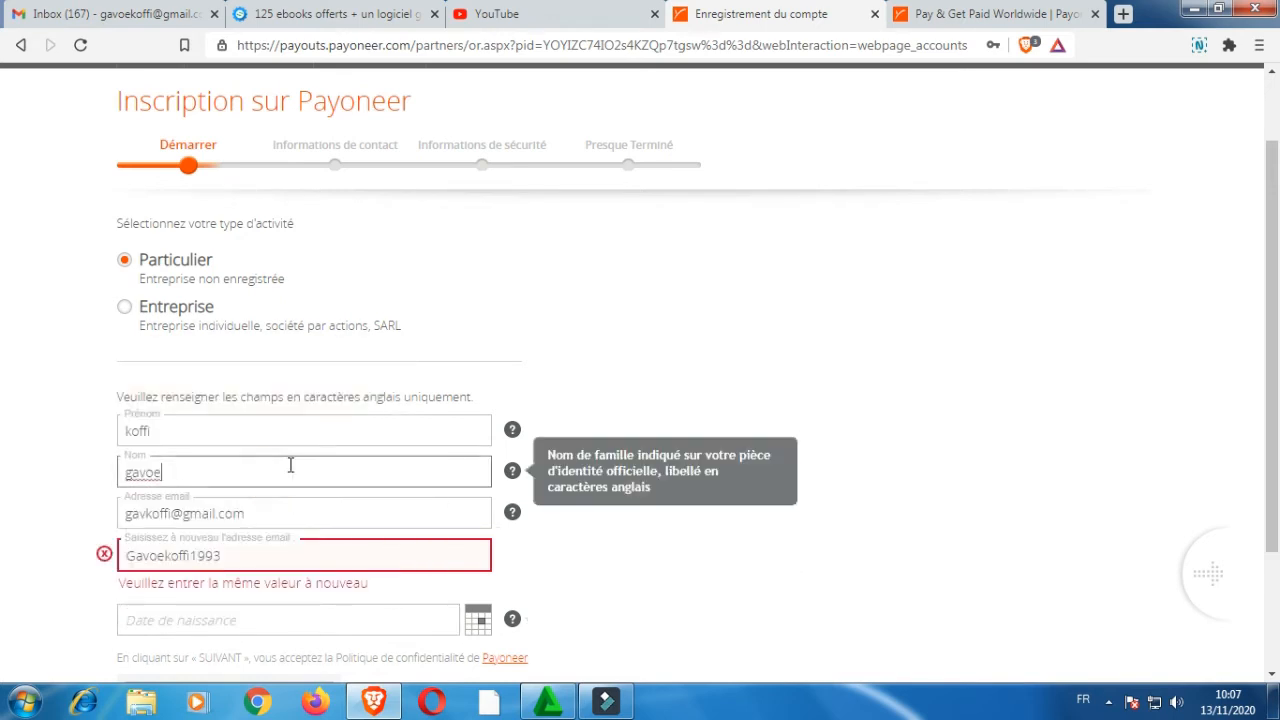
{"action": "left_click", "coordinate": [263, 557]}
{"action": "left_click", "coordinate": [175, 626]}
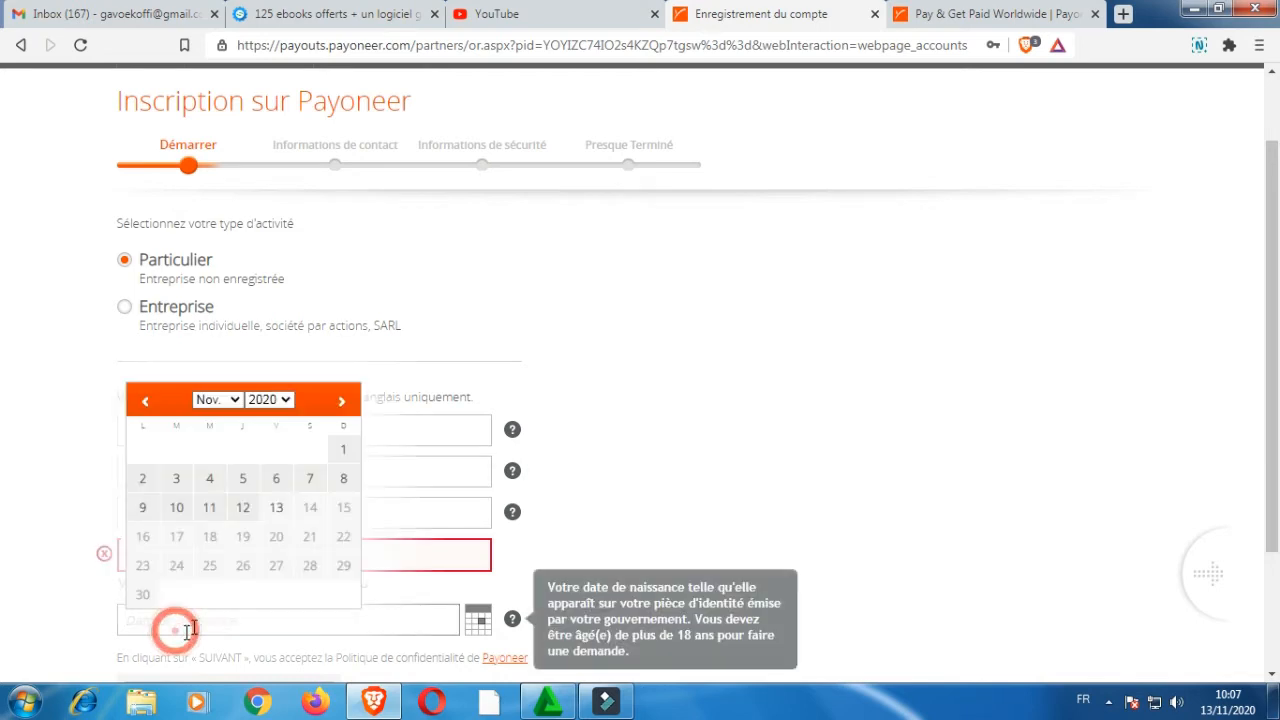
{"action": "left_click", "coordinate": [108, 560]}
{"action": "left_click", "coordinate": [236, 597]}
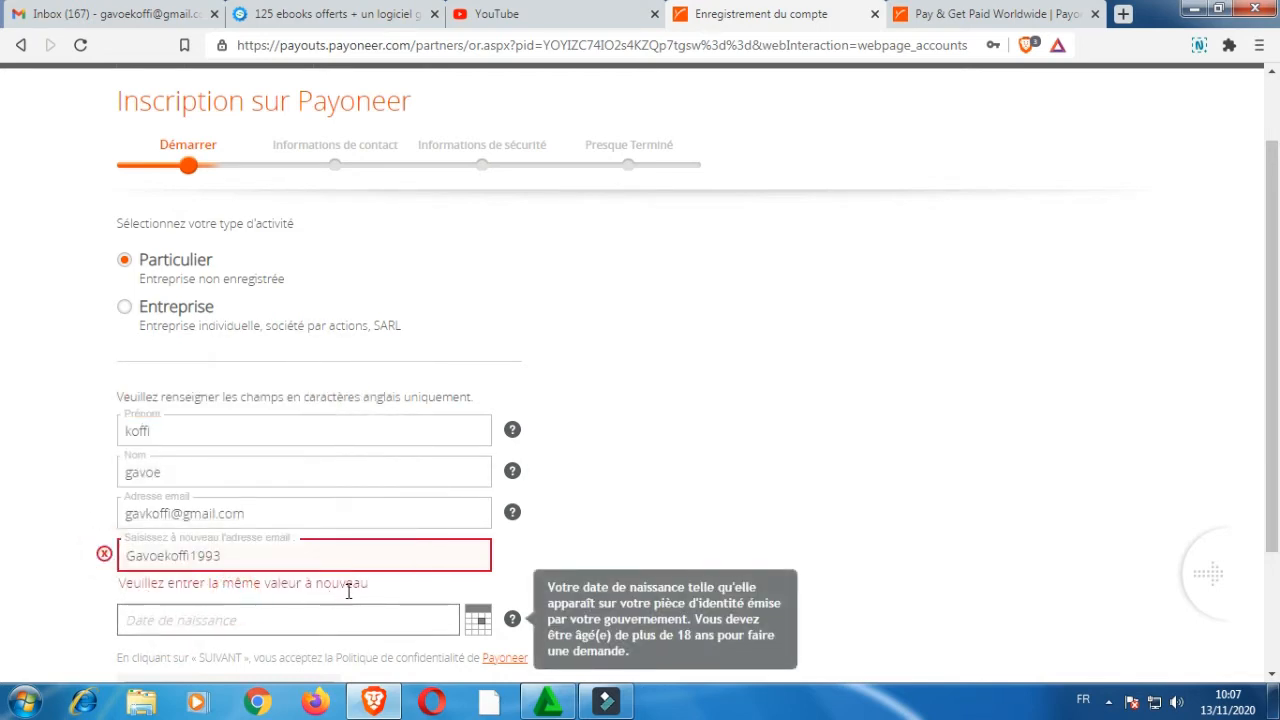
{"action": "left_click", "coordinate": [346, 590]}
Replace the wrong confirmation text with the email address copied from the field above
{"action": "double_click", "coordinate": [253, 562]}
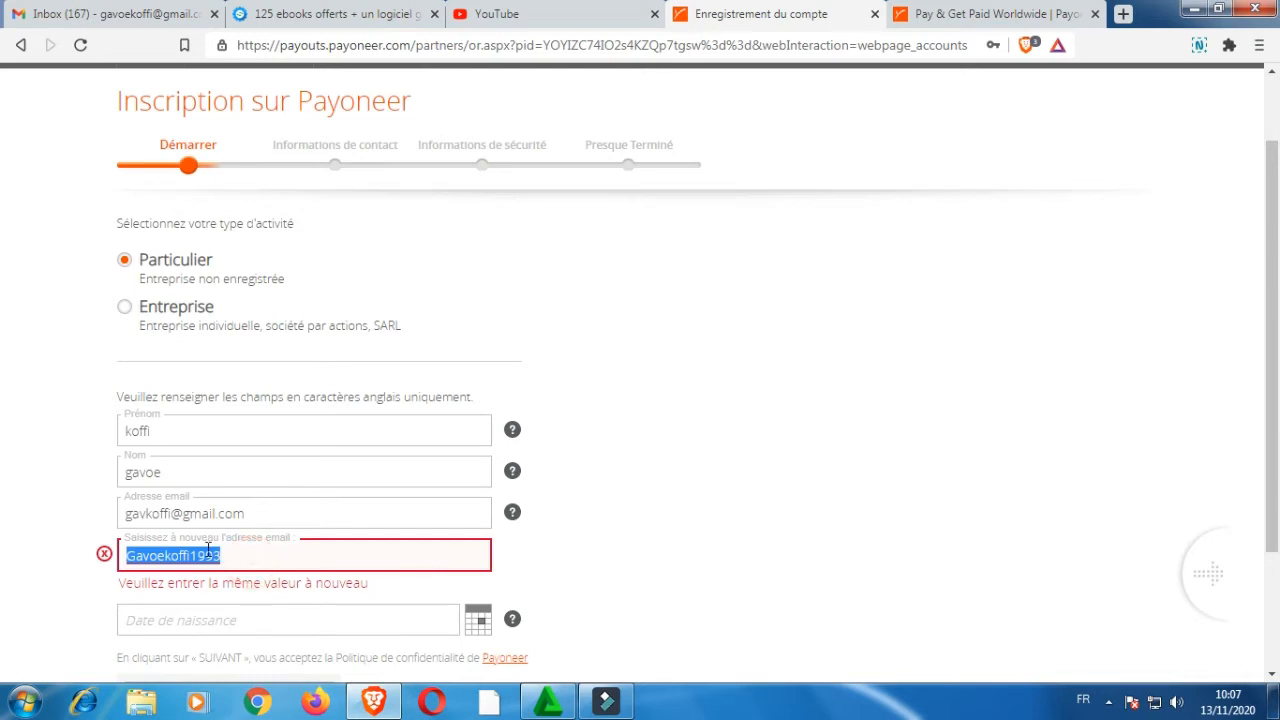
{"action": "key", "text": "BackSpace"}
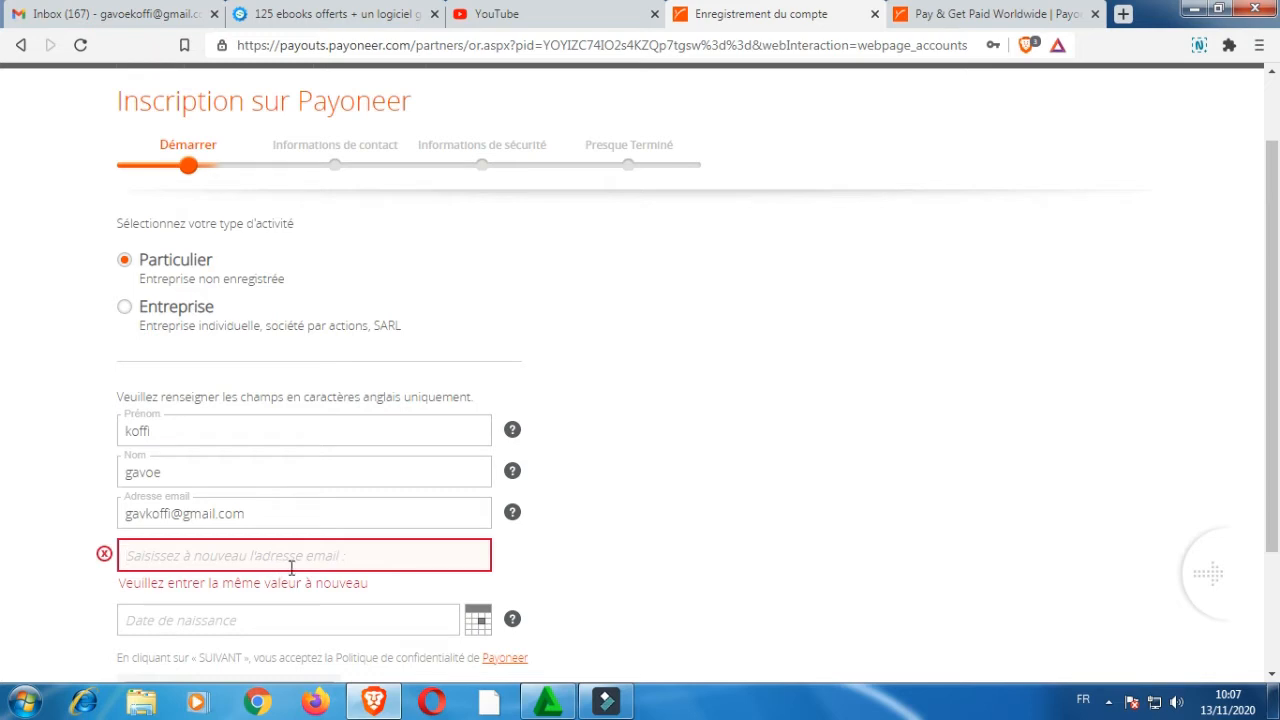
{"action": "double_click", "coordinate": [289, 518]}
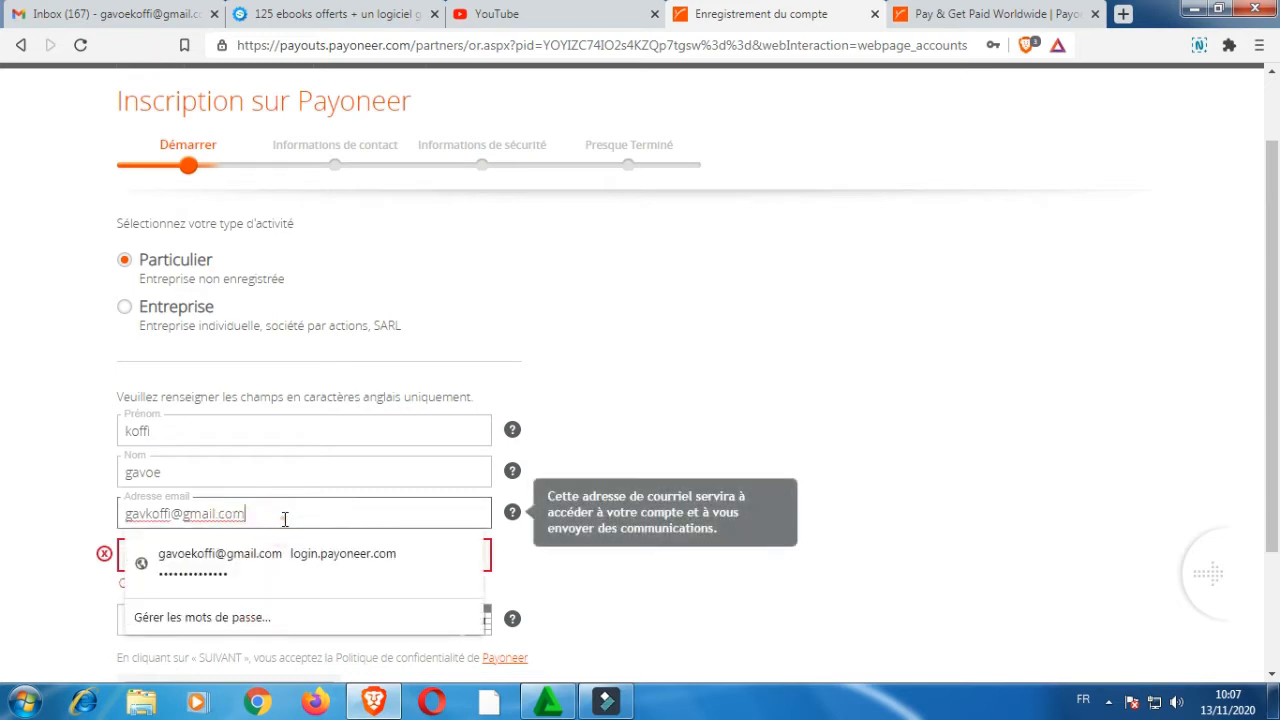
{"action": "triple_click", "coordinate": [285, 519]}
{"action": "key", "text": "ctrl+c"}
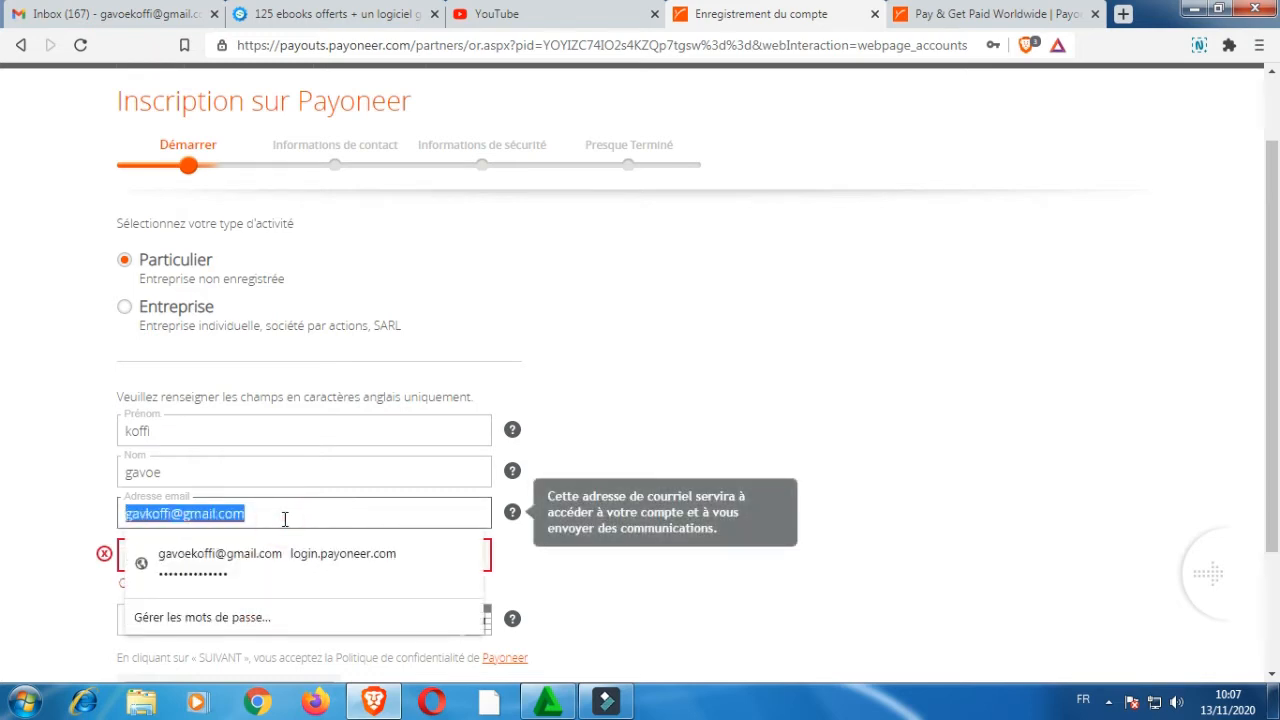
{"action": "key", "text": "Tab"}
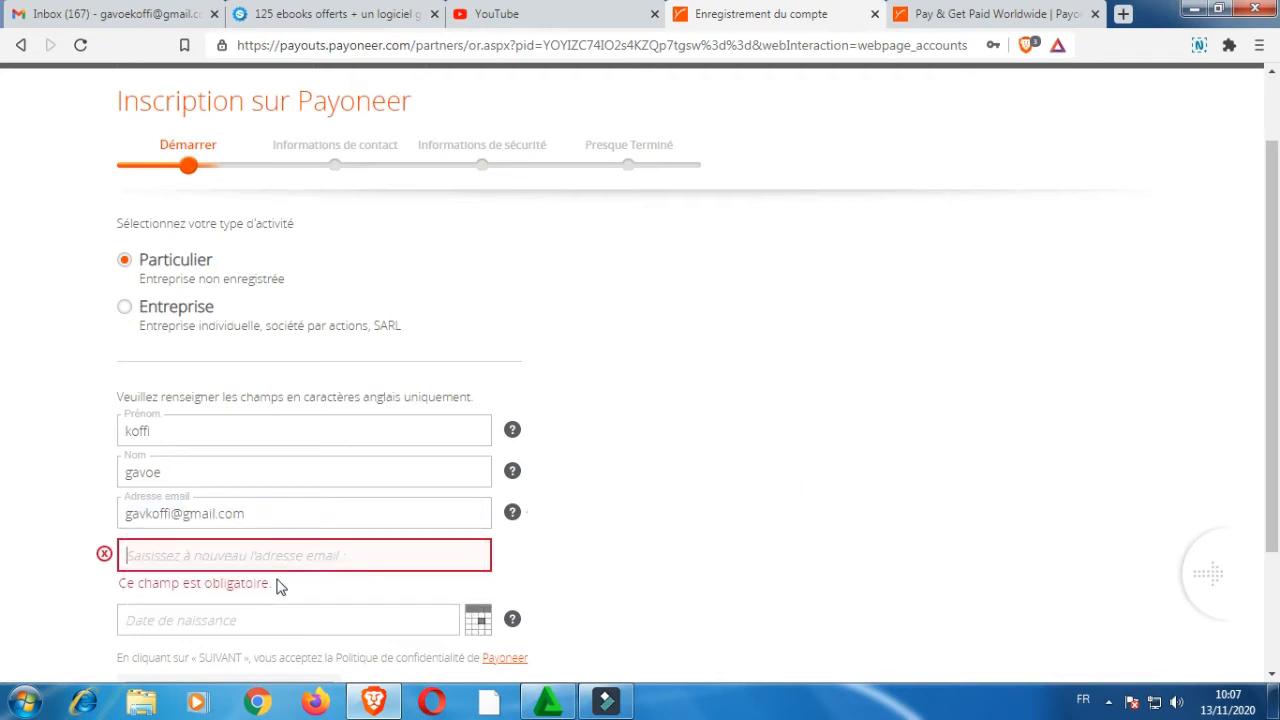
{"action": "key", "text": "ctrl+v"}
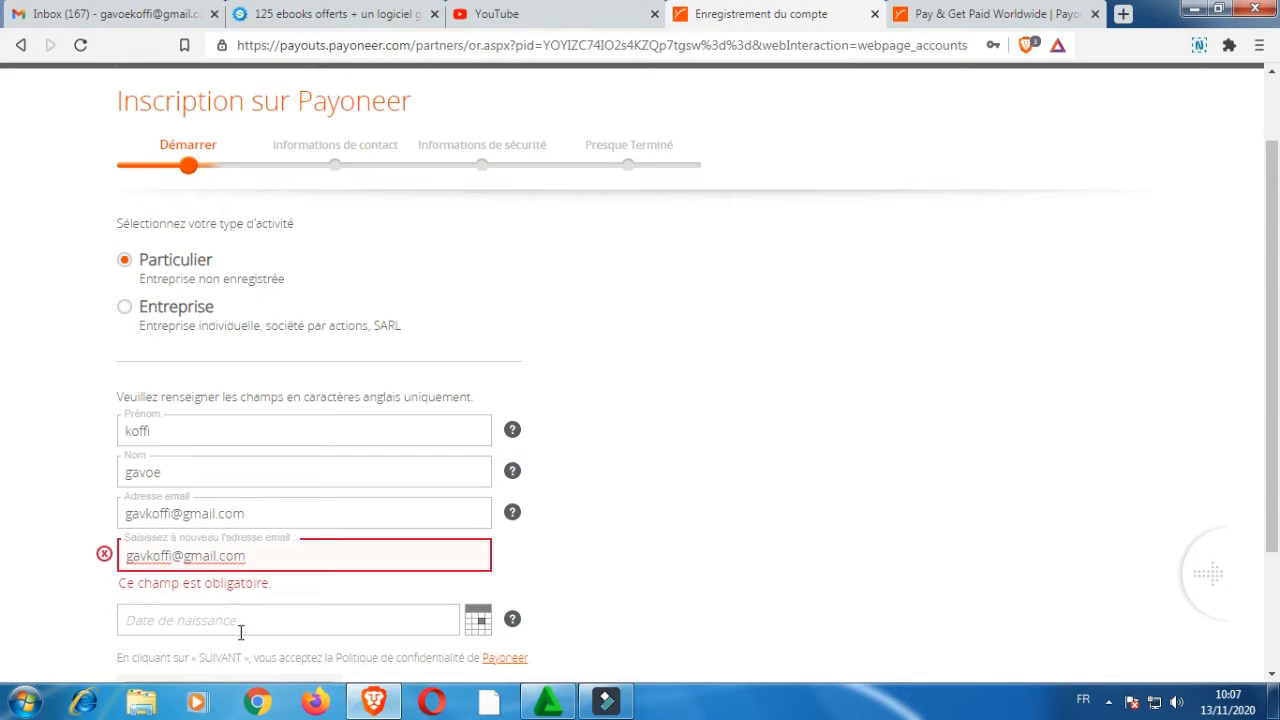
{"action": "left_click", "coordinate": [240, 625]}
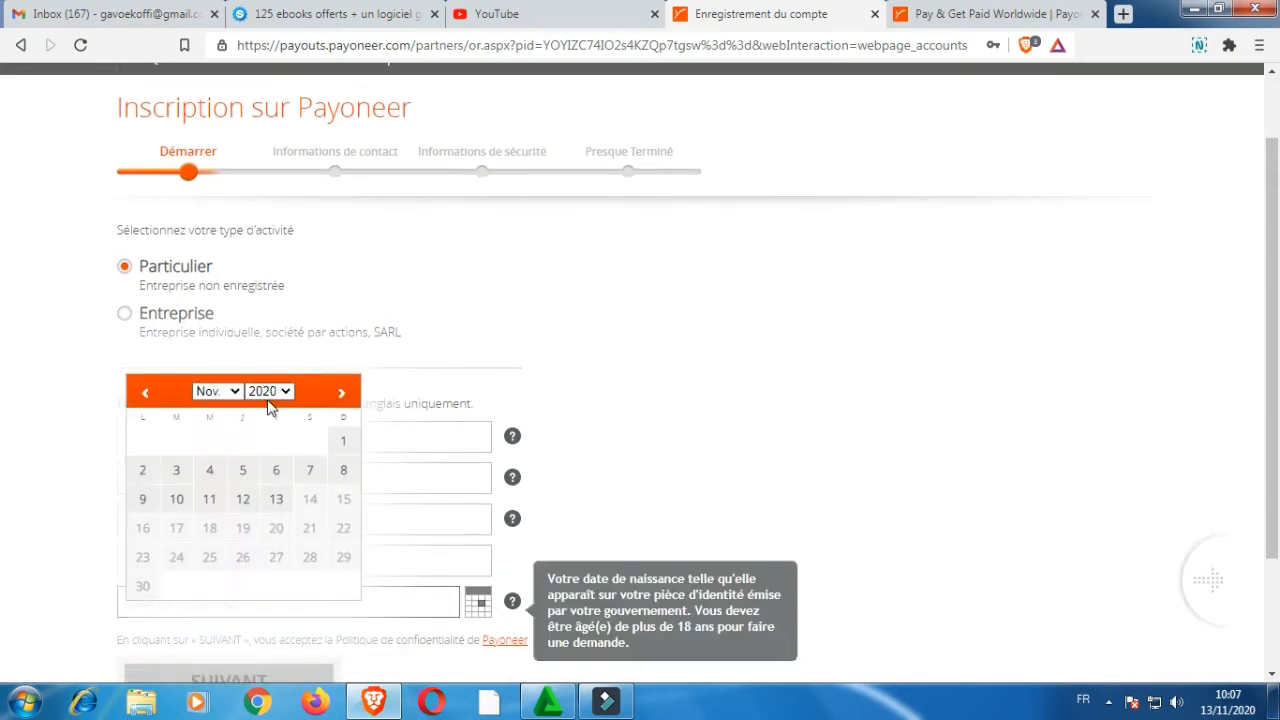
{"action": "left_click", "coordinate": [232, 390]}
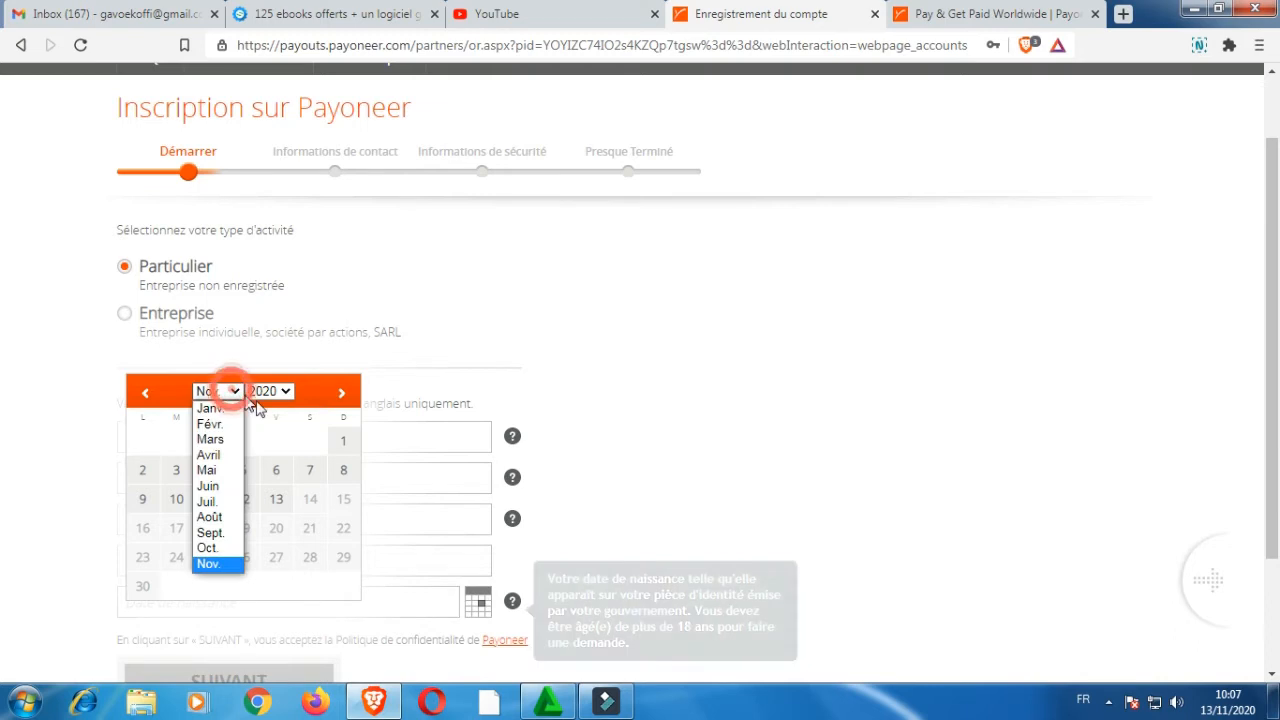
{"action": "left_click", "coordinate": [222, 439]}
{"action": "left_click", "coordinate": [279, 397]}
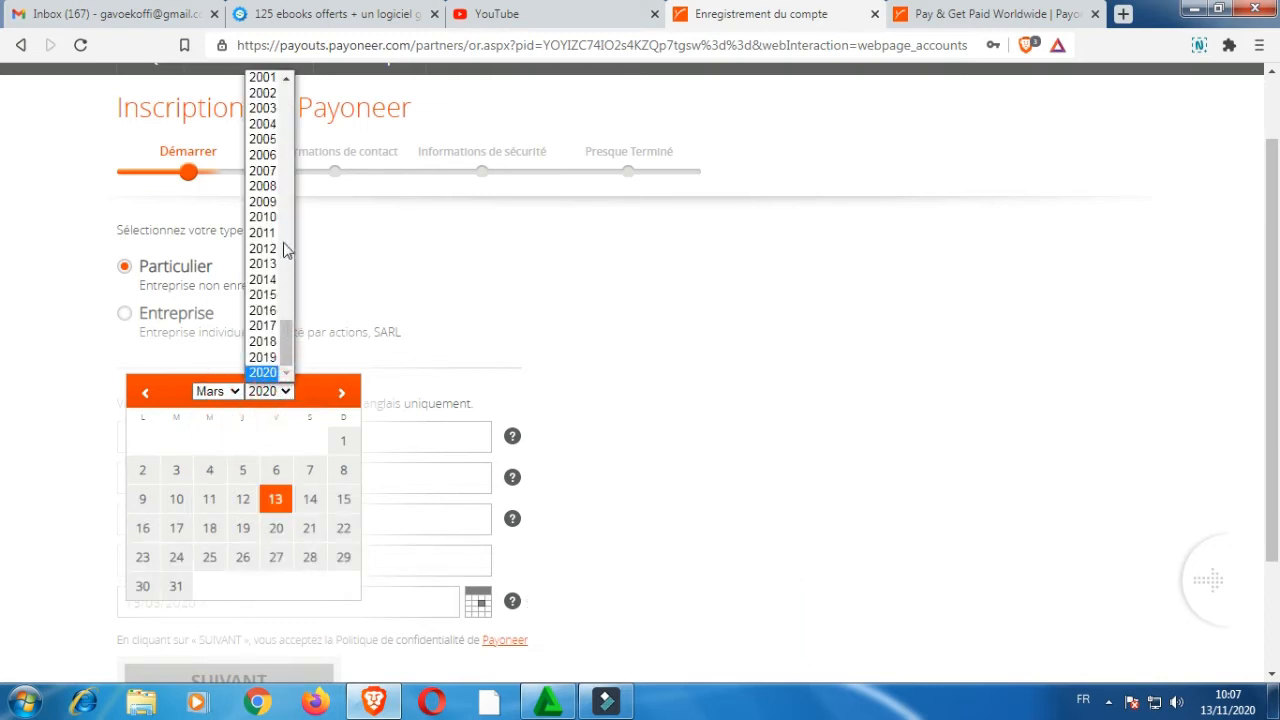
{"action": "scroll", "coordinate": [286, 125], "scroll_direction": "up", "scroll_amount": 15}
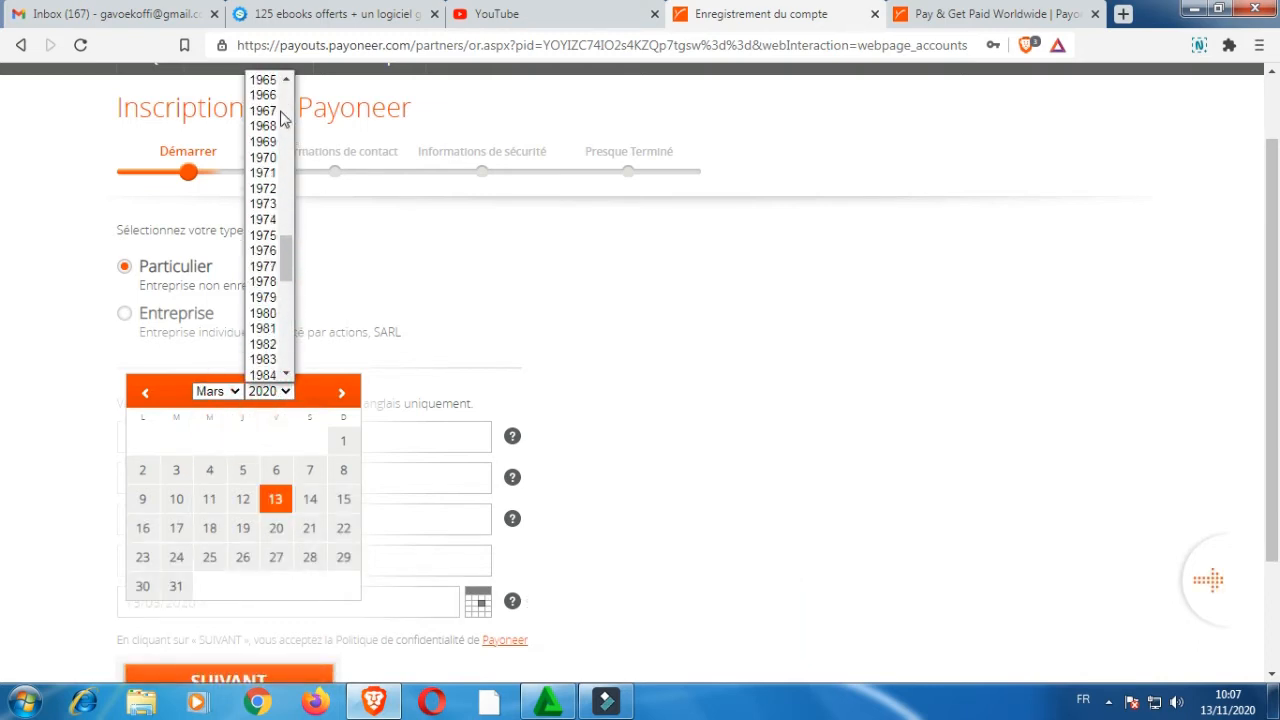
{"action": "left_click", "coordinate": [276, 114]}
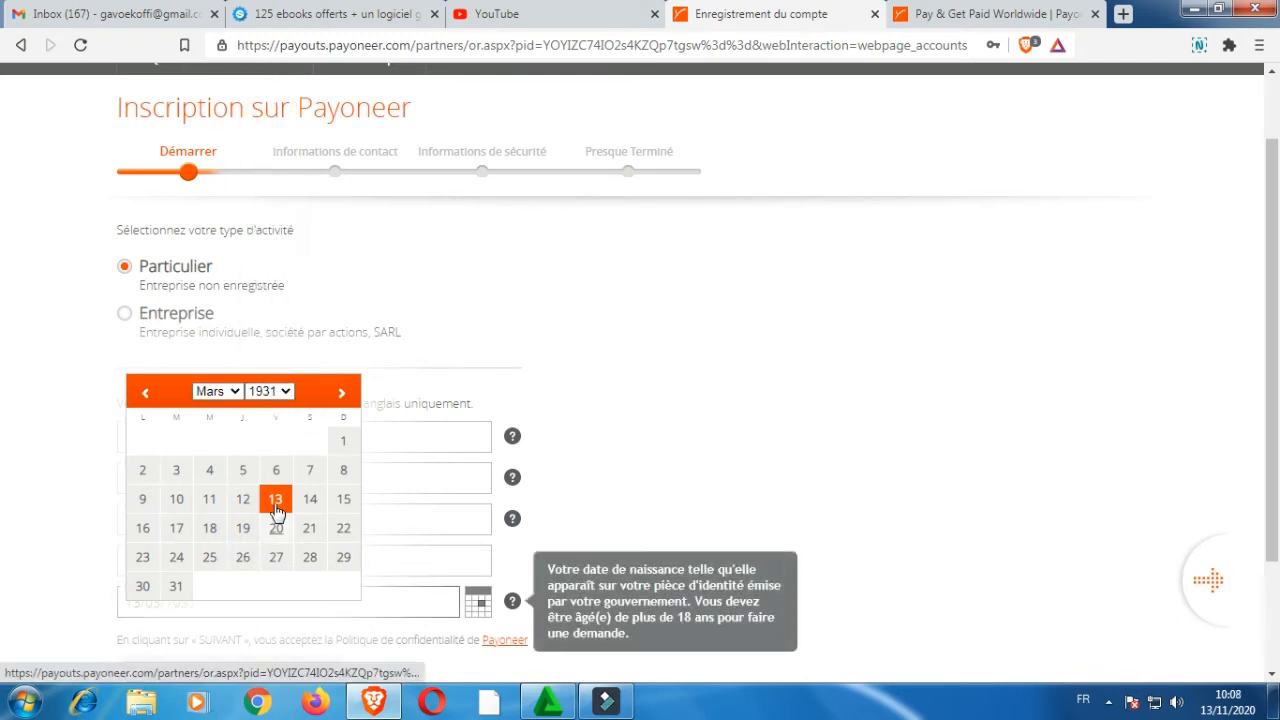
{"action": "scroll", "coordinate": [310, 473], "scroll_direction": "down", "scroll_amount": 2}
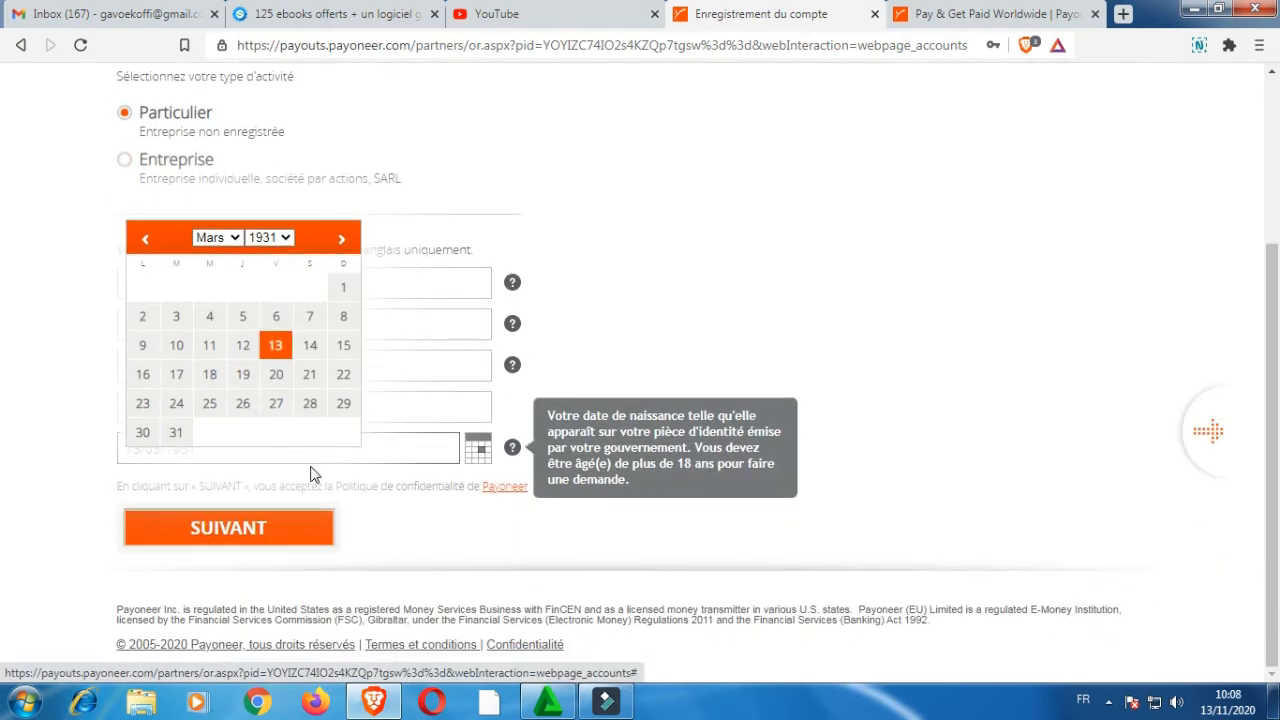
{"action": "left_click", "coordinate": [383, 458]}
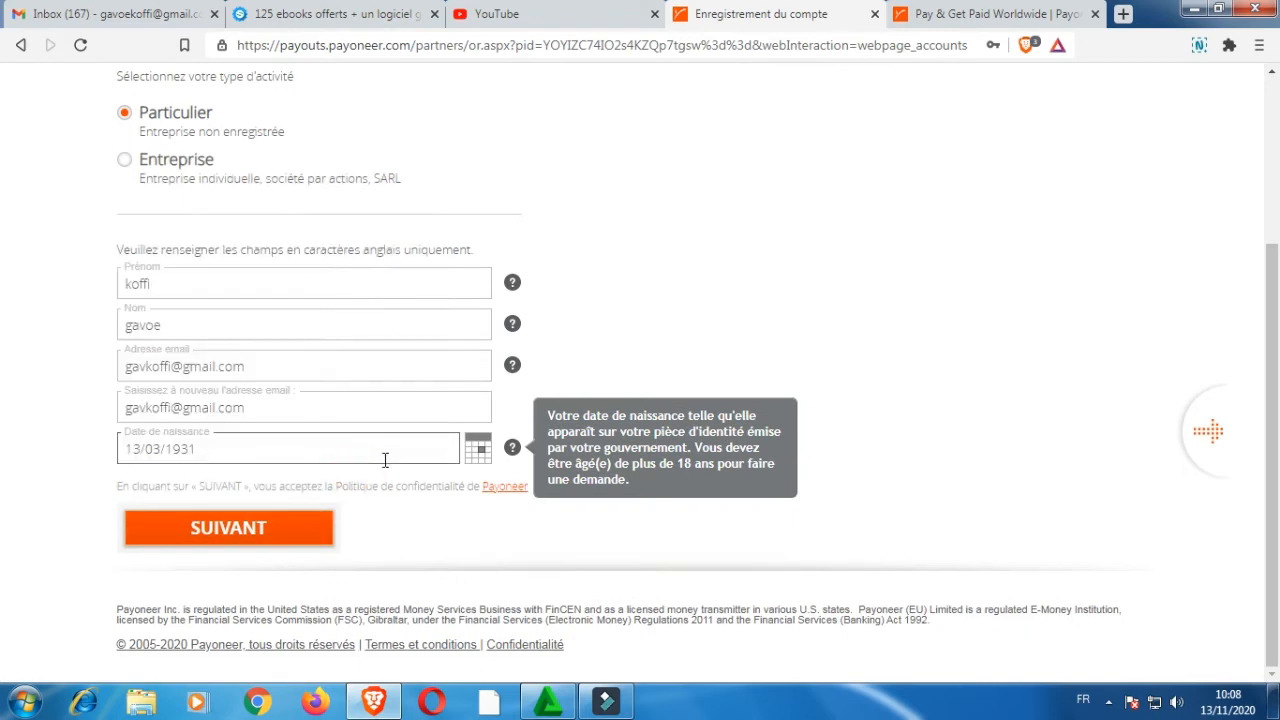
{"action": "left_click", "coordinate": [245, 527]}
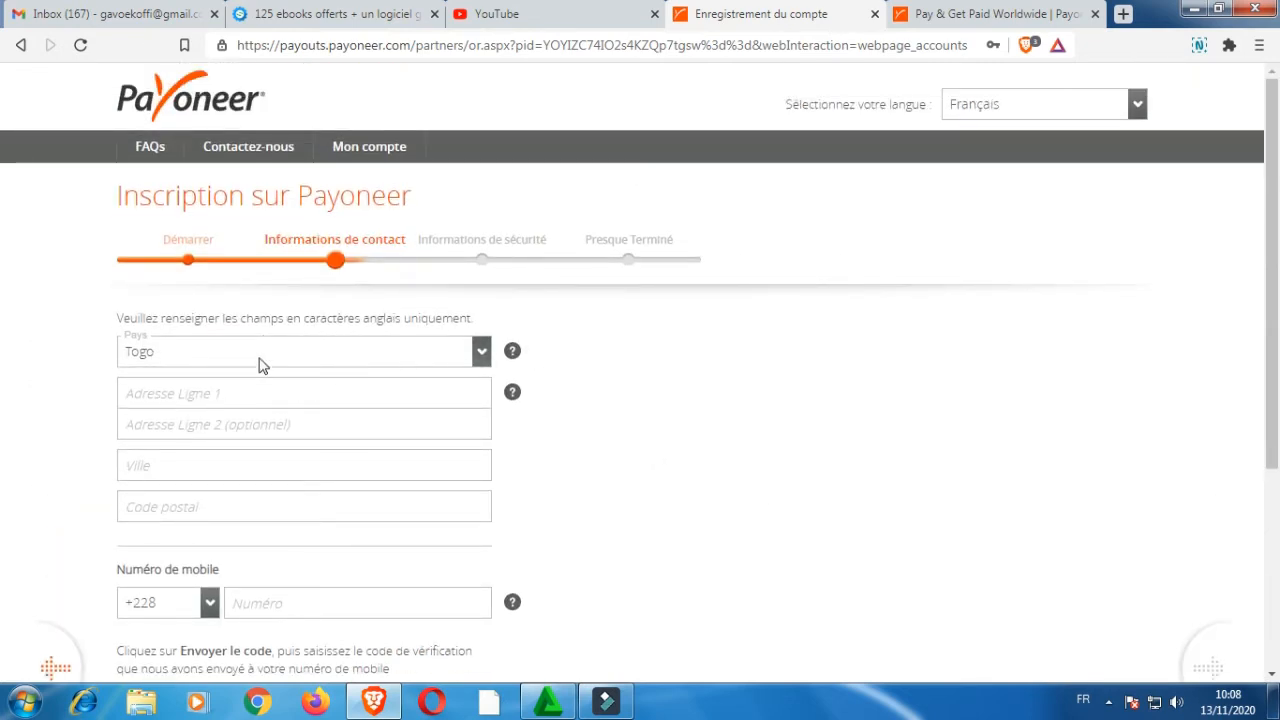
Place the cursor in Adresse Ligne 1 on the Informations de contact step, with Togo as country
{"action": "left_click", "coordinate": [191, 394]}
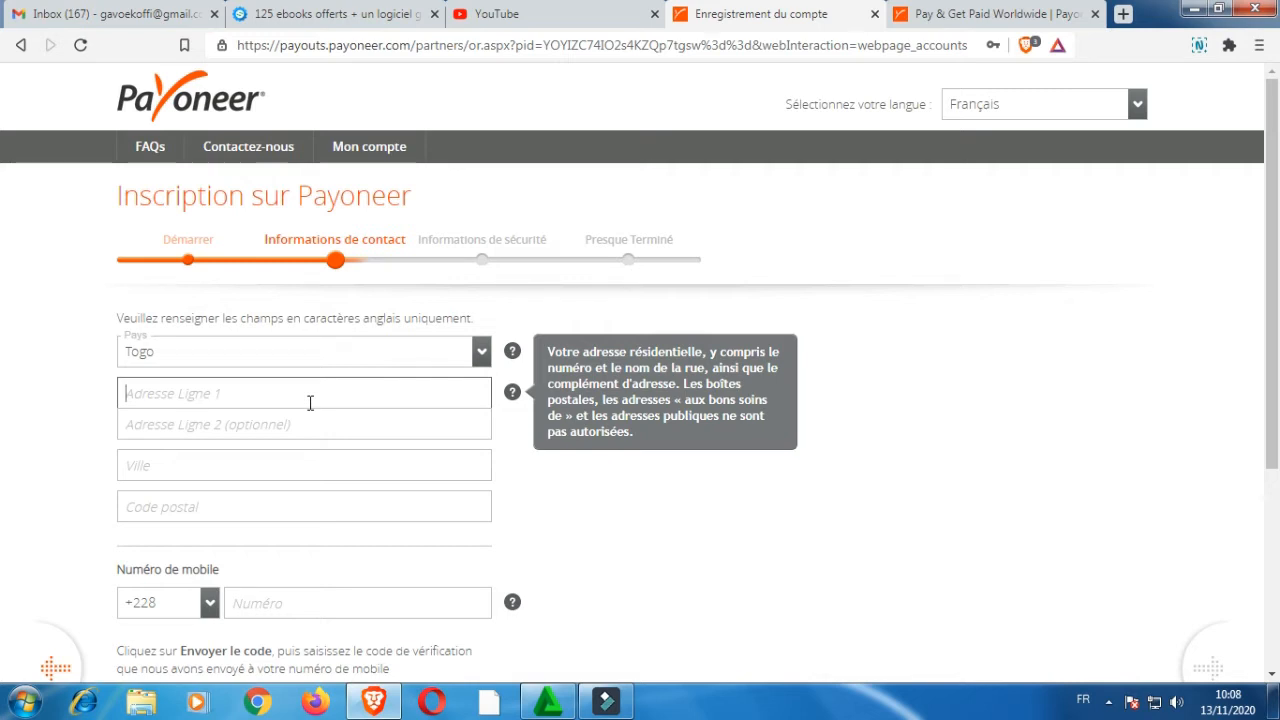
Enter the postal box address in Adresse Ligne 1, fixing typos, then move to the city field
{"action": "type", "text": "b"}
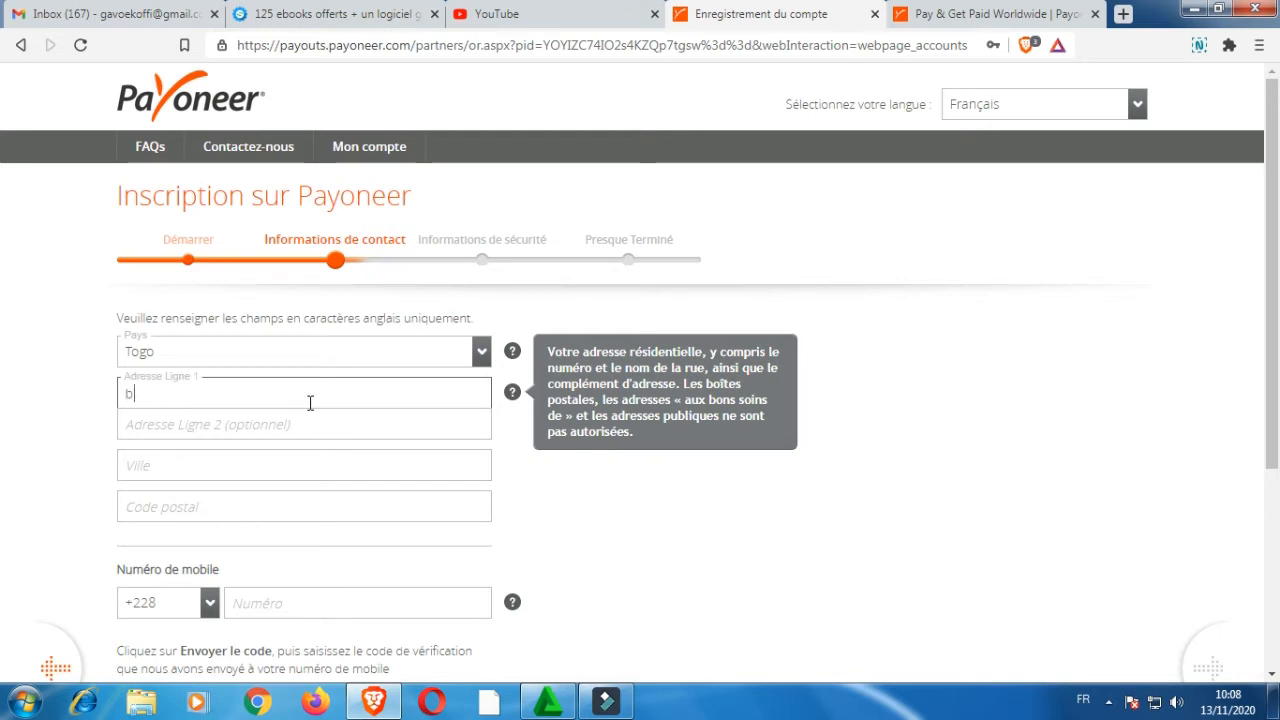
{"action": "key", "text": "BackSpace"}
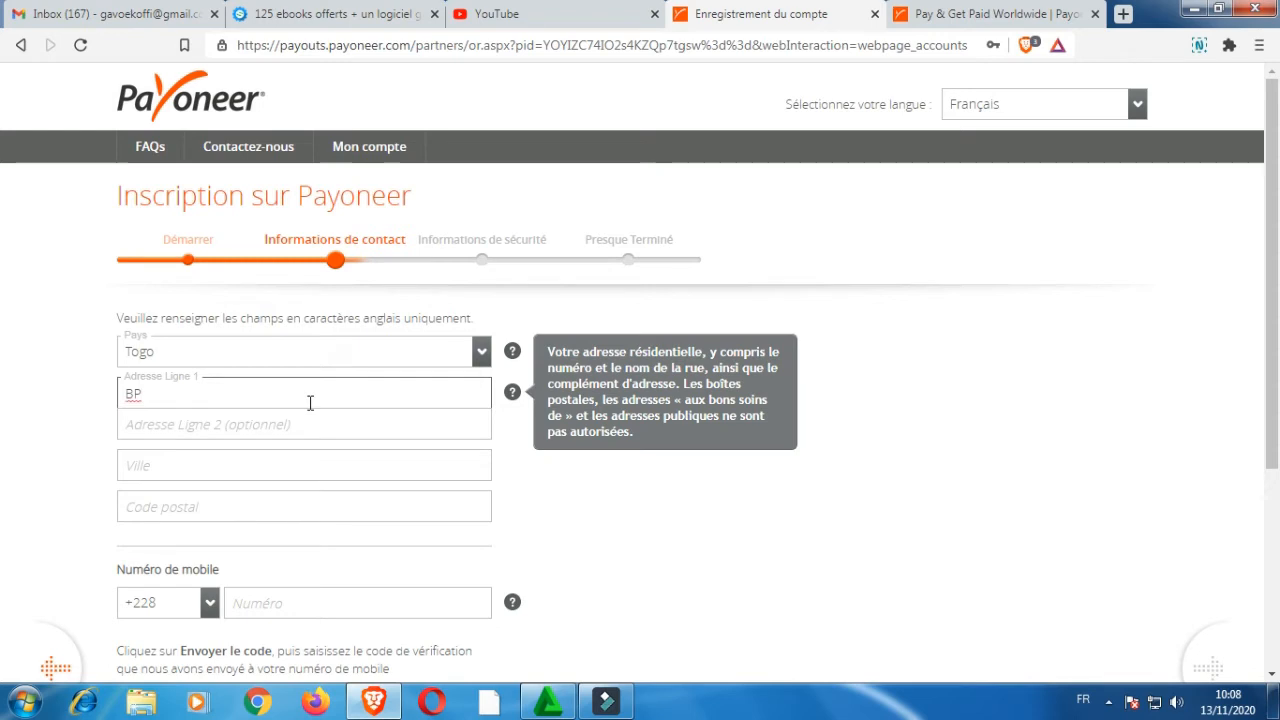
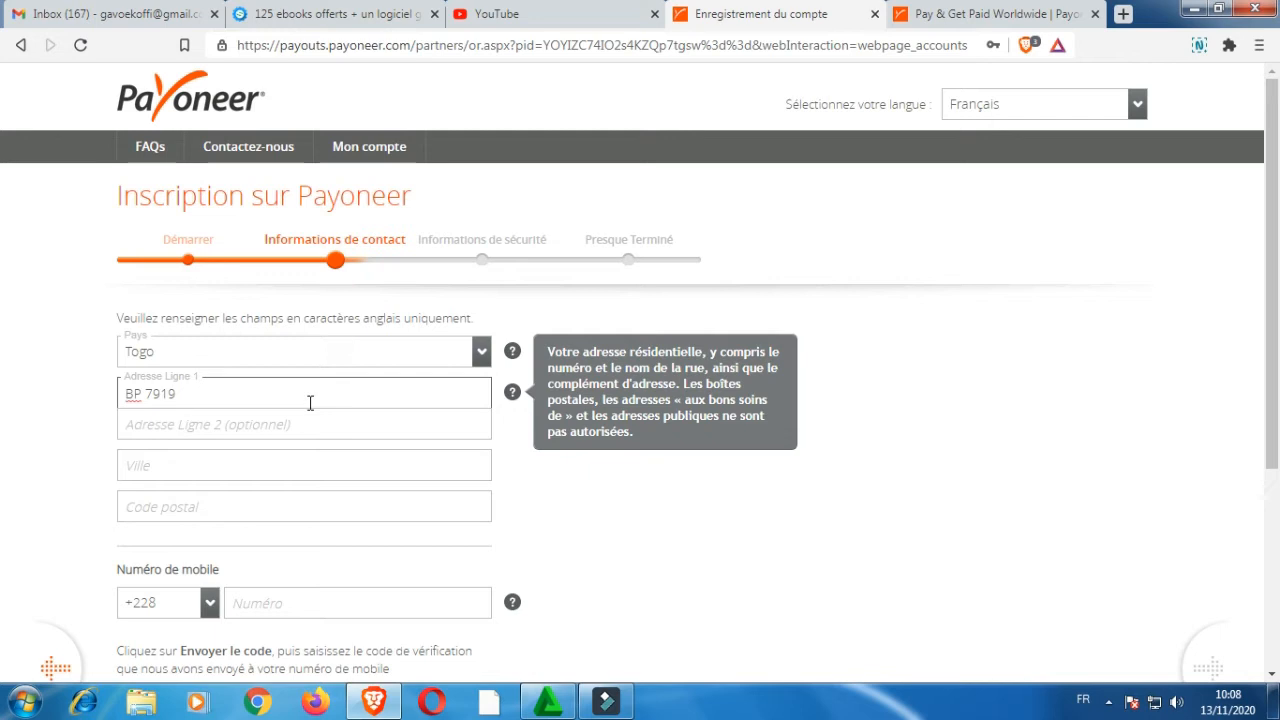
{"action": "type", "text": "P"}
{"action": "left_click", "coordinate": [292, 425]}
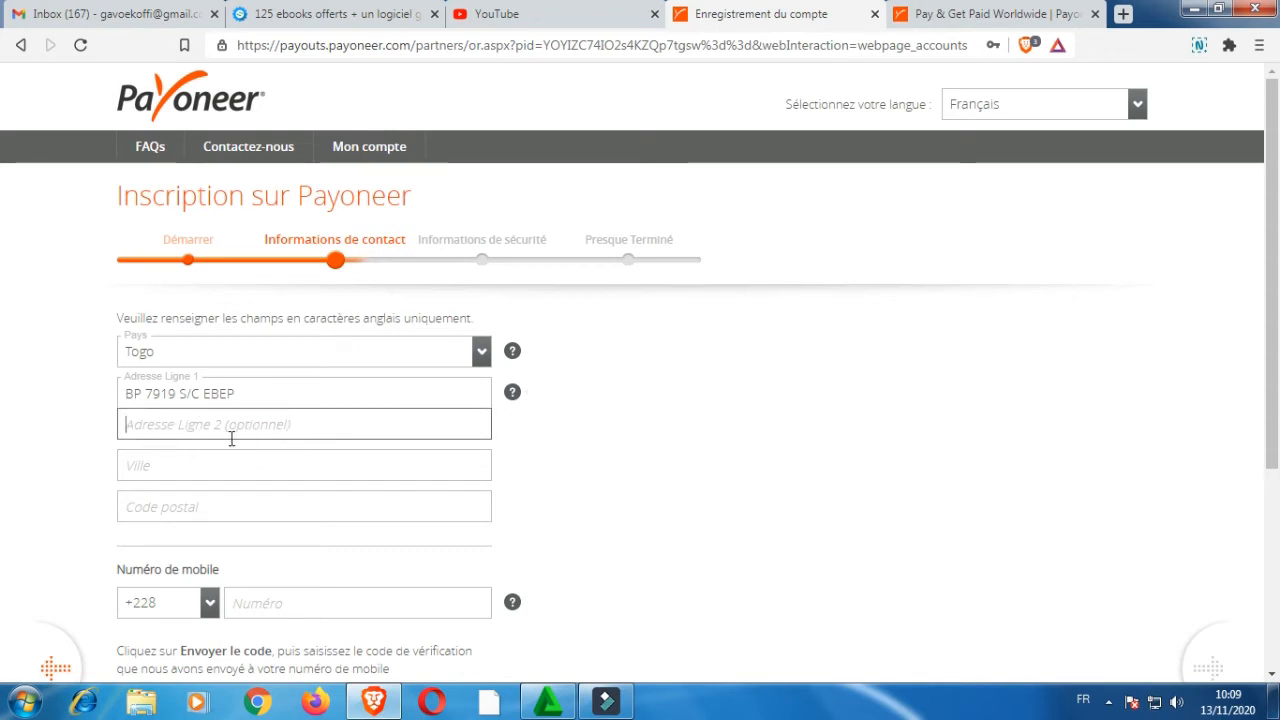
{"action": "left_click", "coordinate": [243, 466]}
Fill in city LOME and postal code 00228, then start entering the mobile number
{"action": "type", "text": "L"}
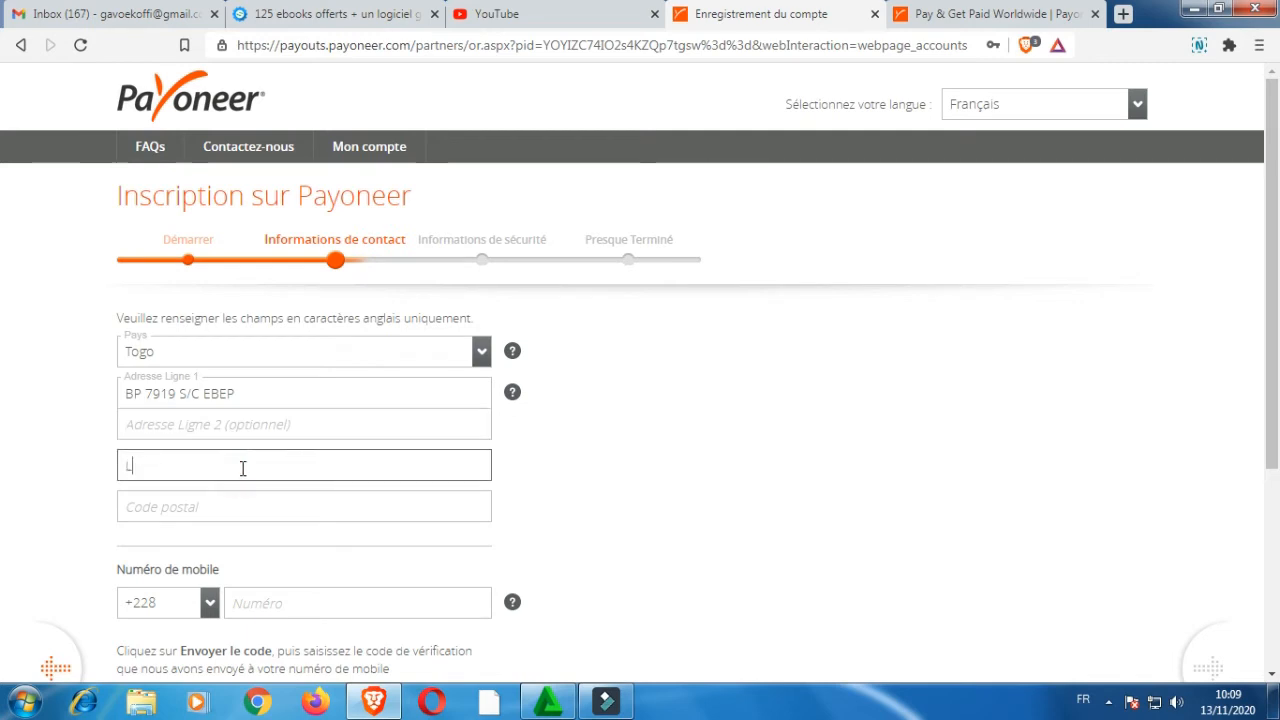
{"action": "type", "text": "OME"}
{"action": "left_click", "coordinate": [200, 514]}
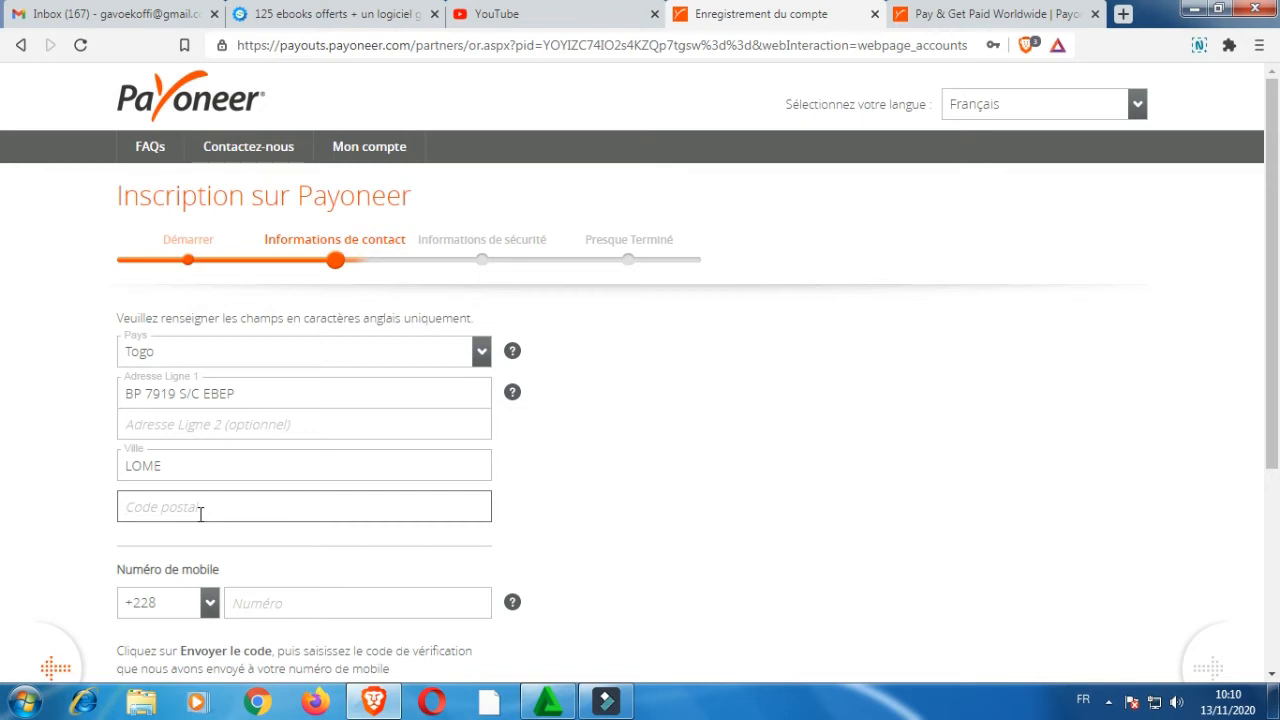
{"action": "type", "text": "00"}
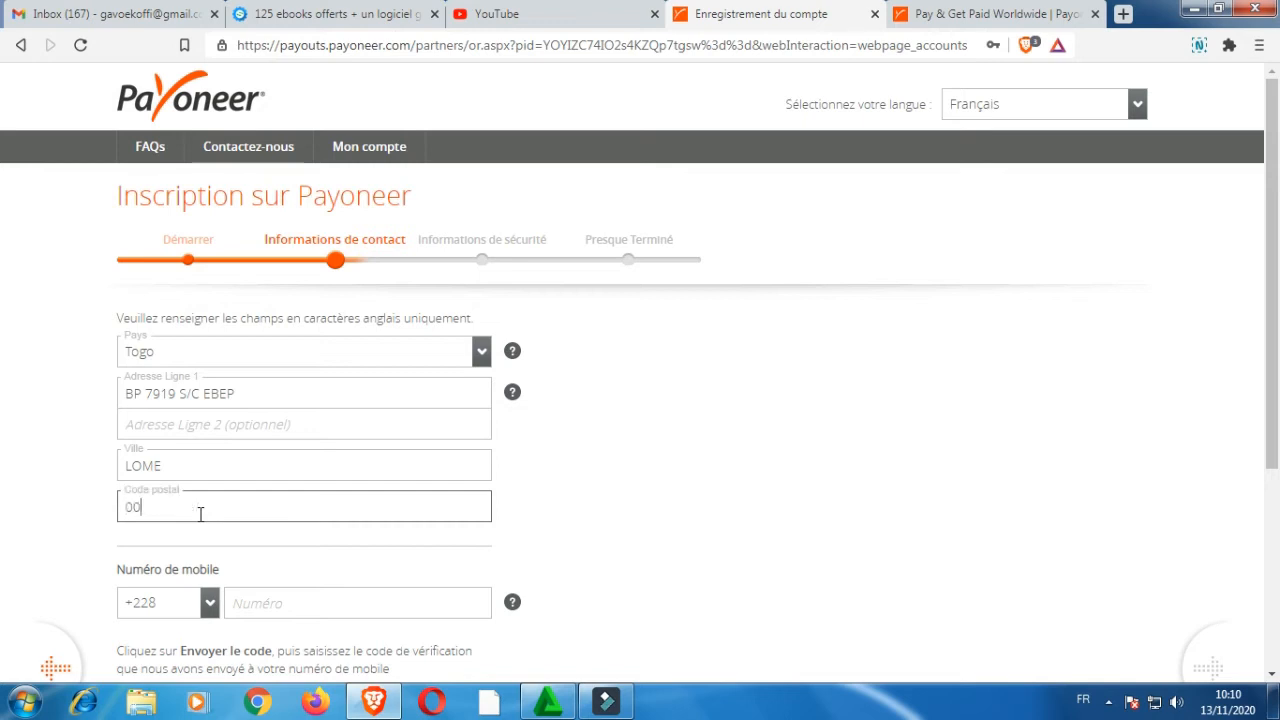
{"action": "type", "text": "228"}
{"action": "left_click", "coordinate": [262, 602]}
{"action": "scroll", "coordinate": [265, 555], "scroll_direction": "down", "scroll_amount": 1}
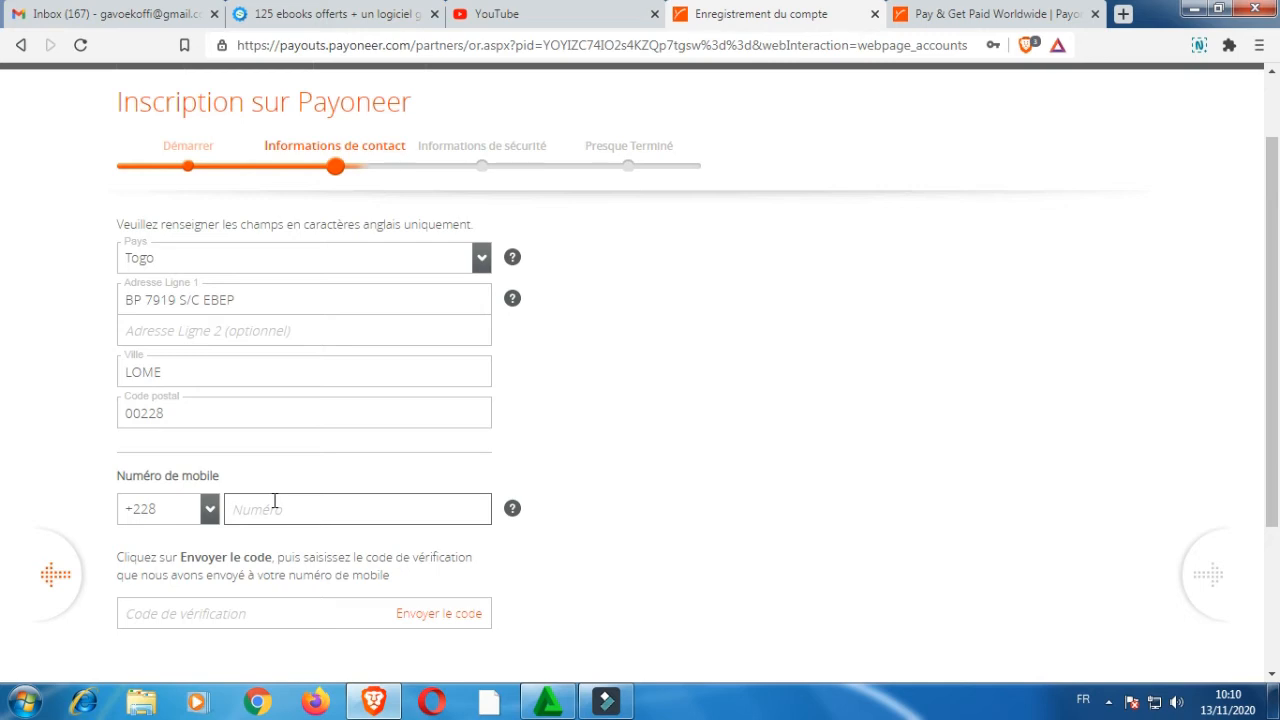
Correct the mistyped digits at the end of the phone number
{"action": "key", "text": "BackSpace"}
{"action": "scroll", "coordinate": [320, 629], "scroll_direction": "down", "scroll_amount": 1}
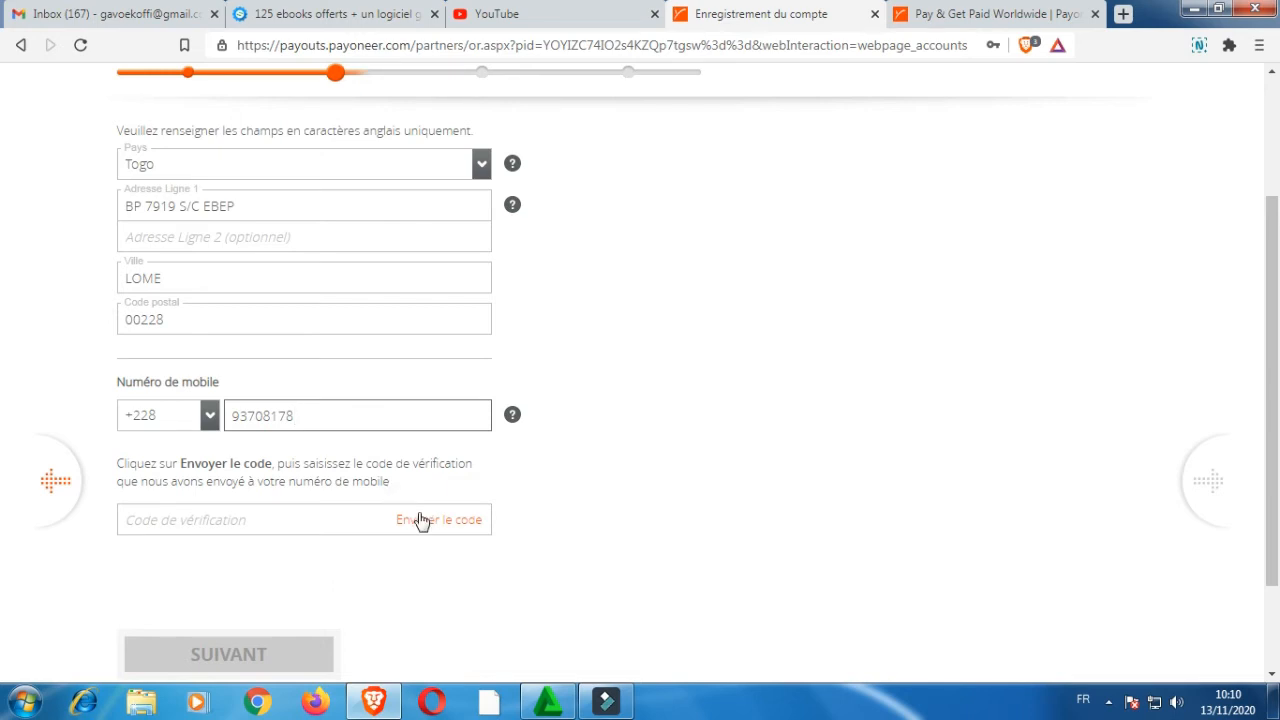
Request the SMS code and enter it in Code de vérification, fixing its last digits
{"action": "left_click", "coordinate": [268, 522]}
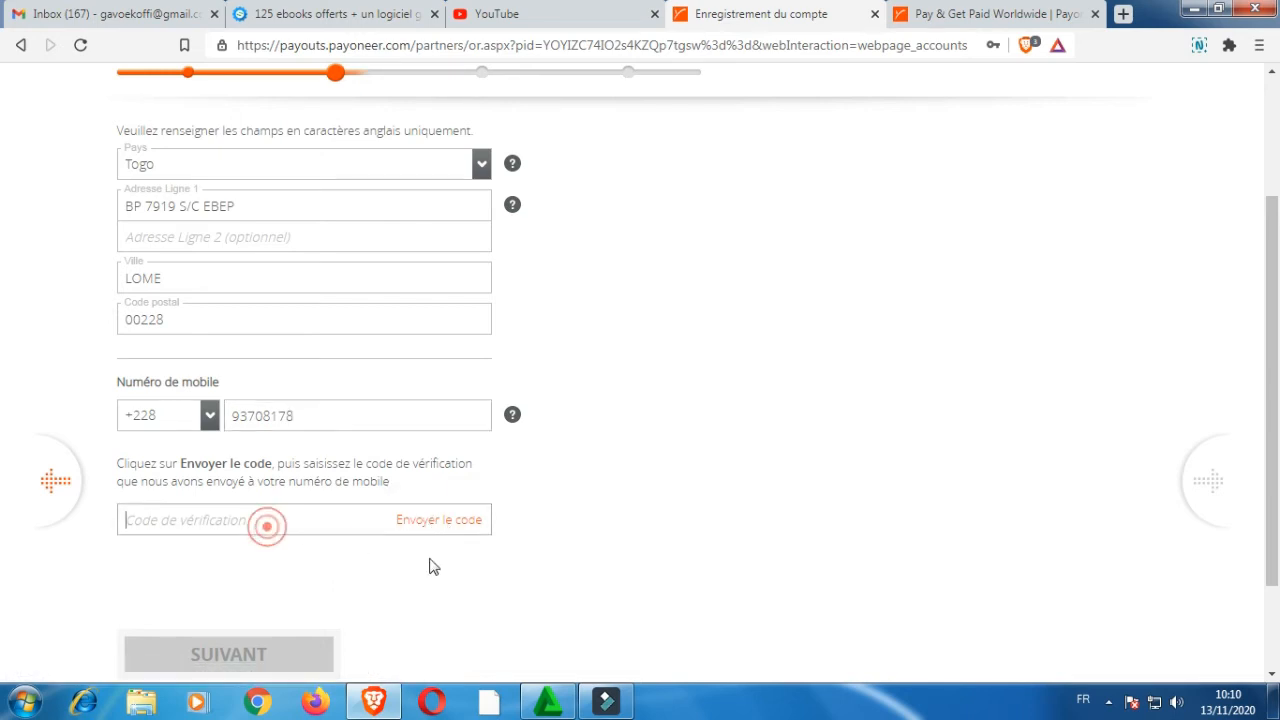
{"action": "left_click", "coordinate": [440, 533]}
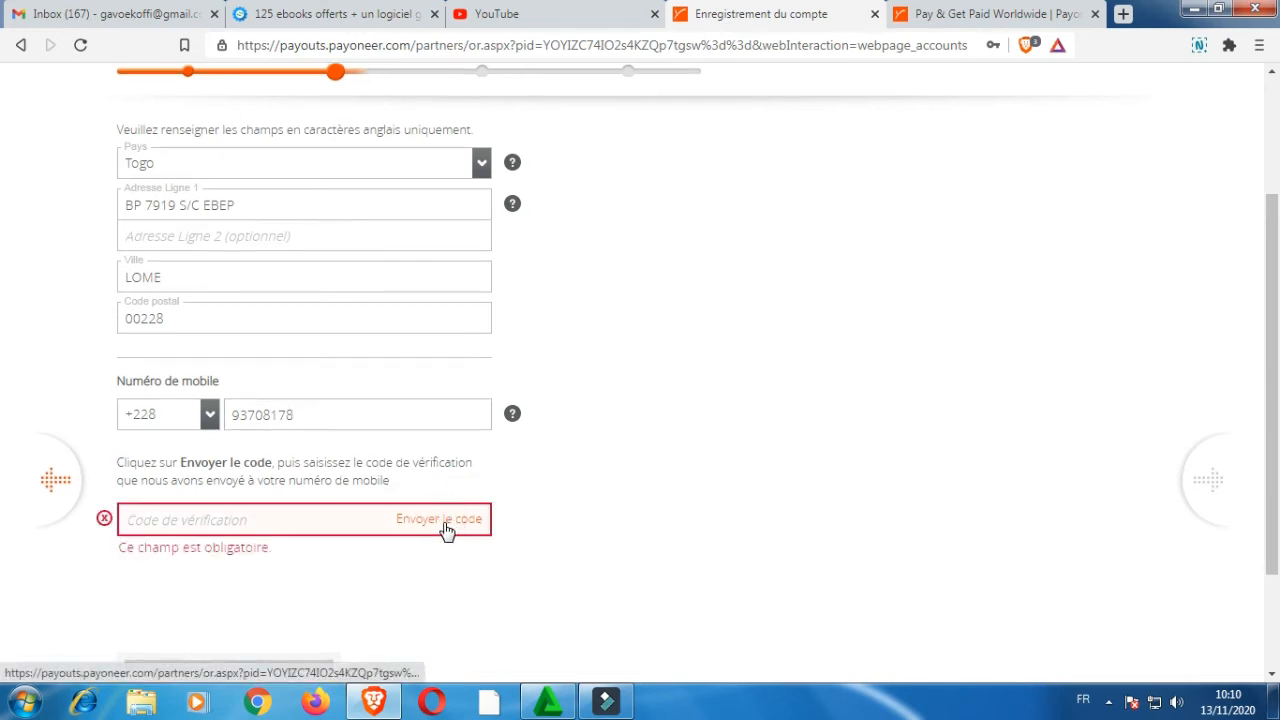
{"action": "left_click", "coordinate": [208, 517]}
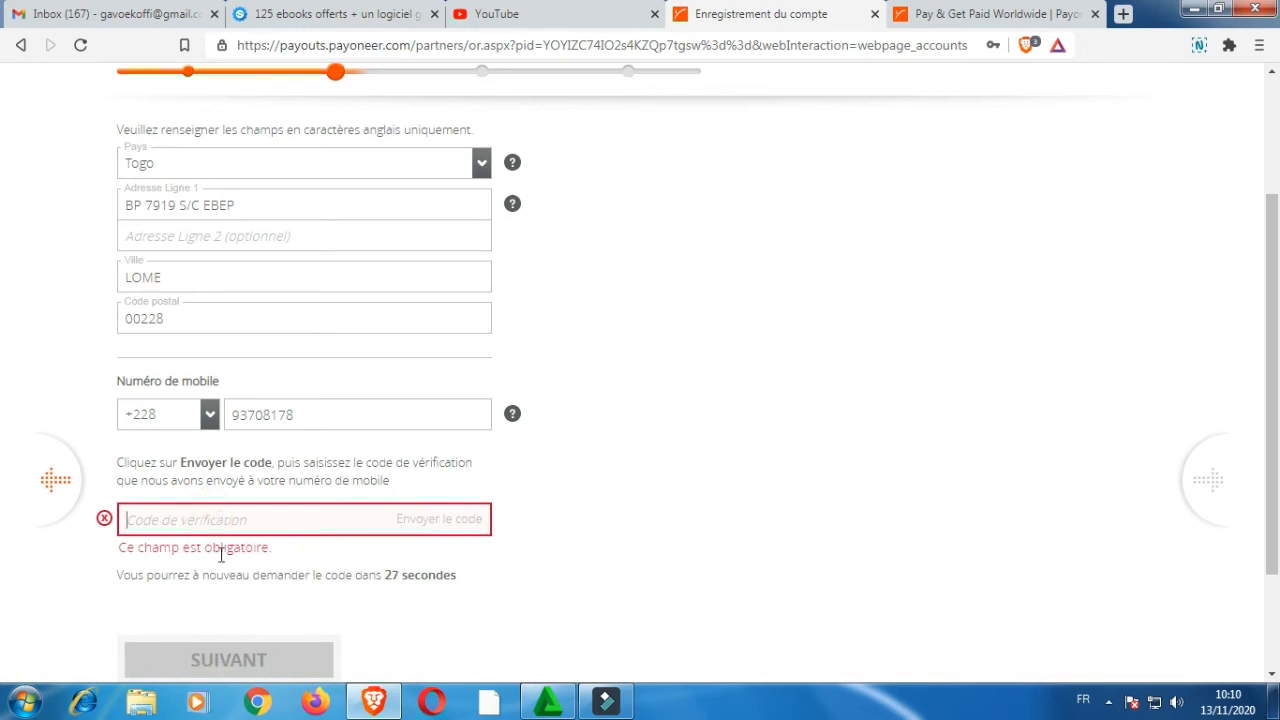
{"action": "left_click", "coordinate": [166, 517]}
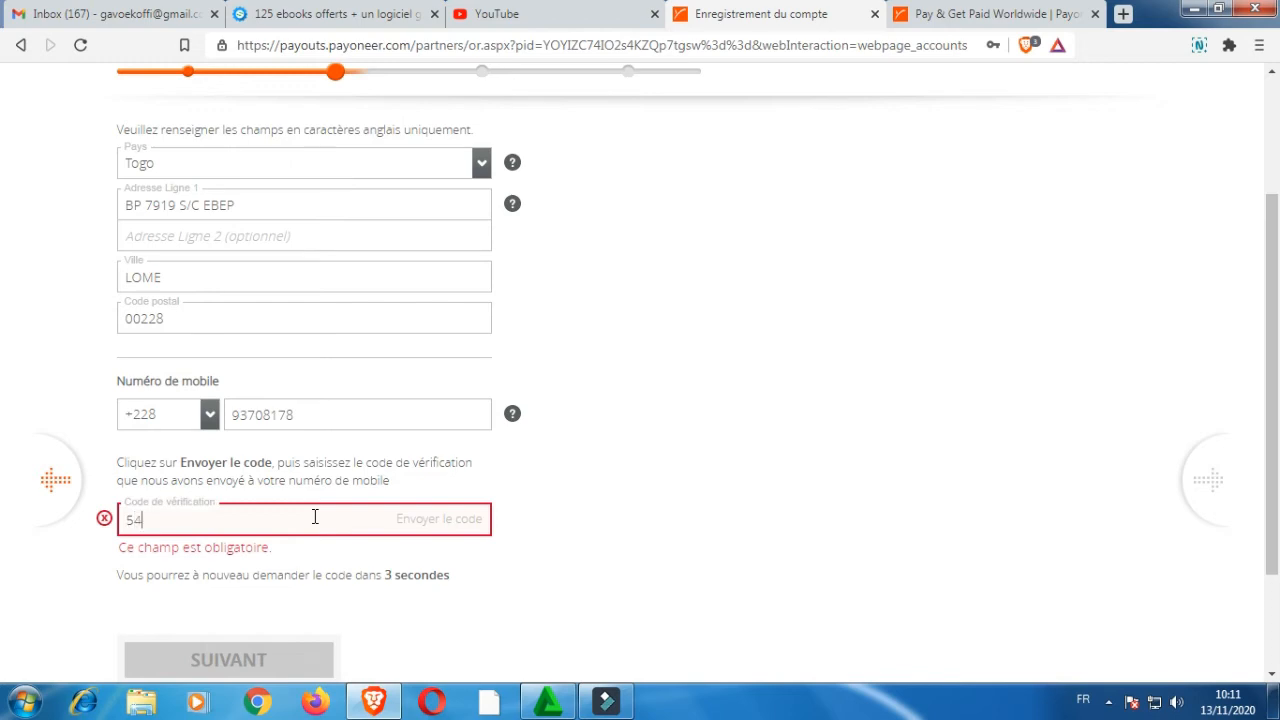
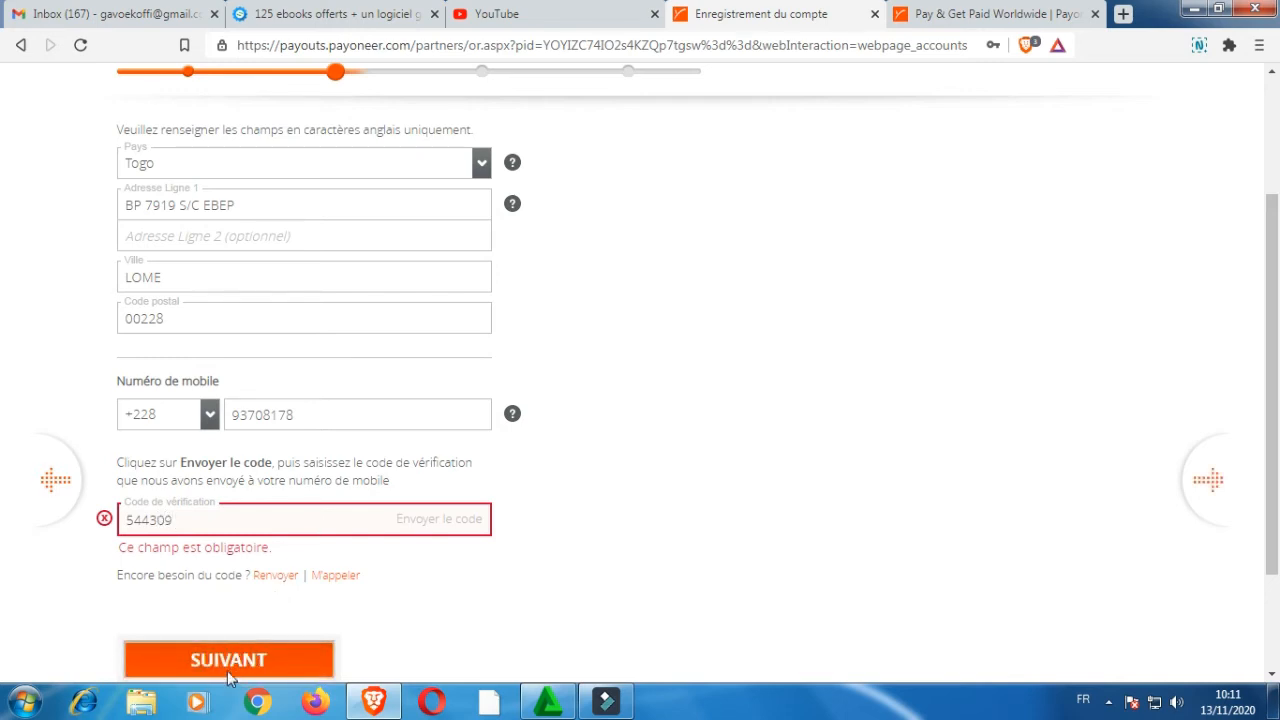
Submit the contact step and confirm the password using the browser's saved password
{"action": "left_click", "coordinate": [232, 652]}
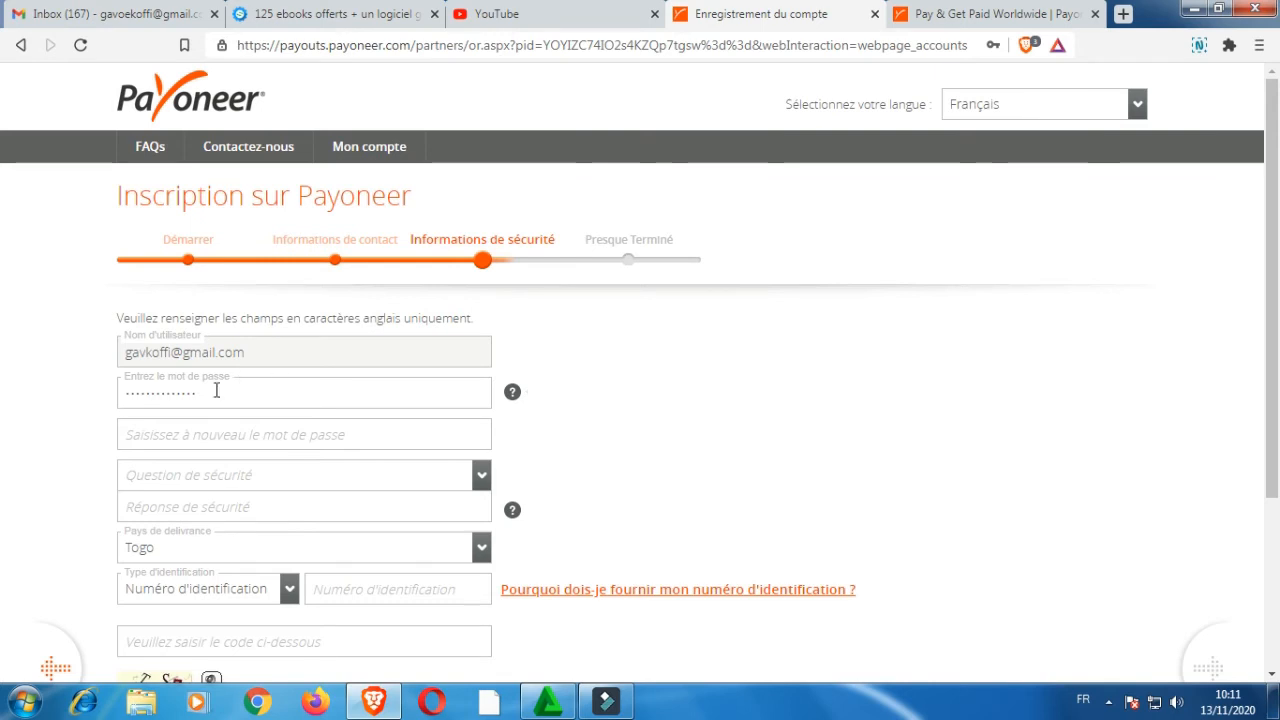
{"action": "left_click", "coordinate": [242, 432]}
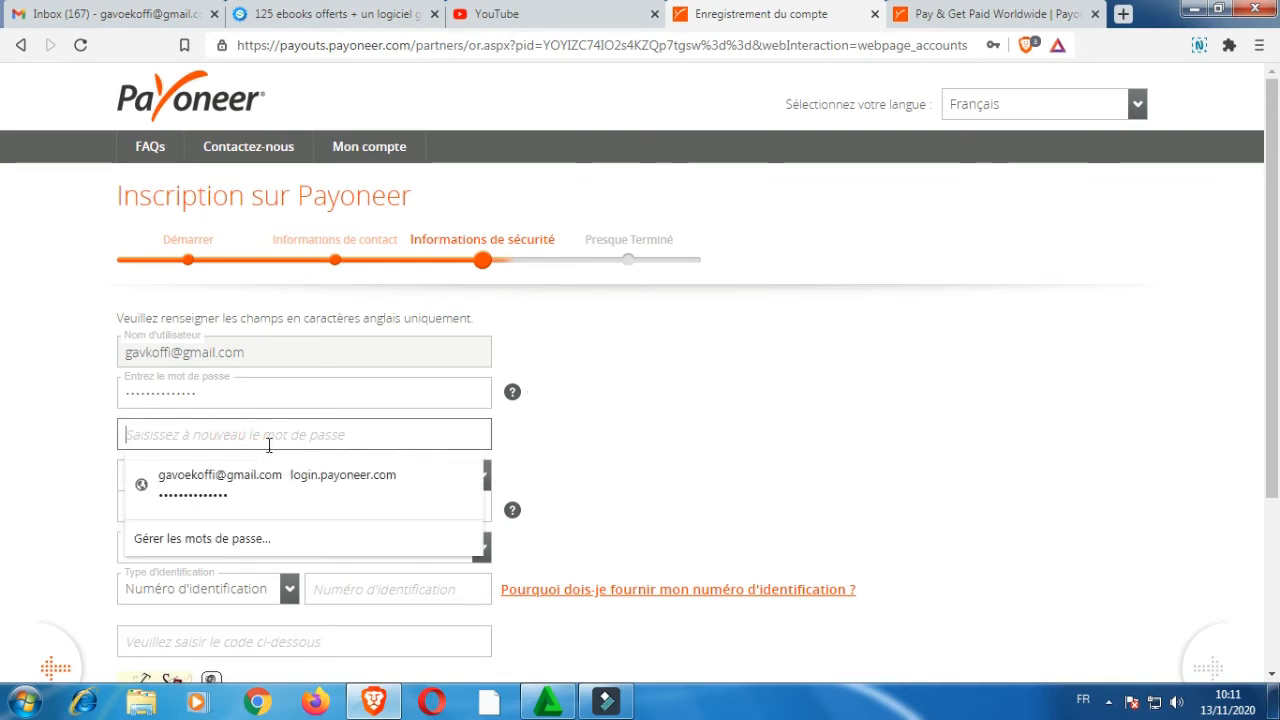
{"action": "left_click", "coordinate": [225, 481]}
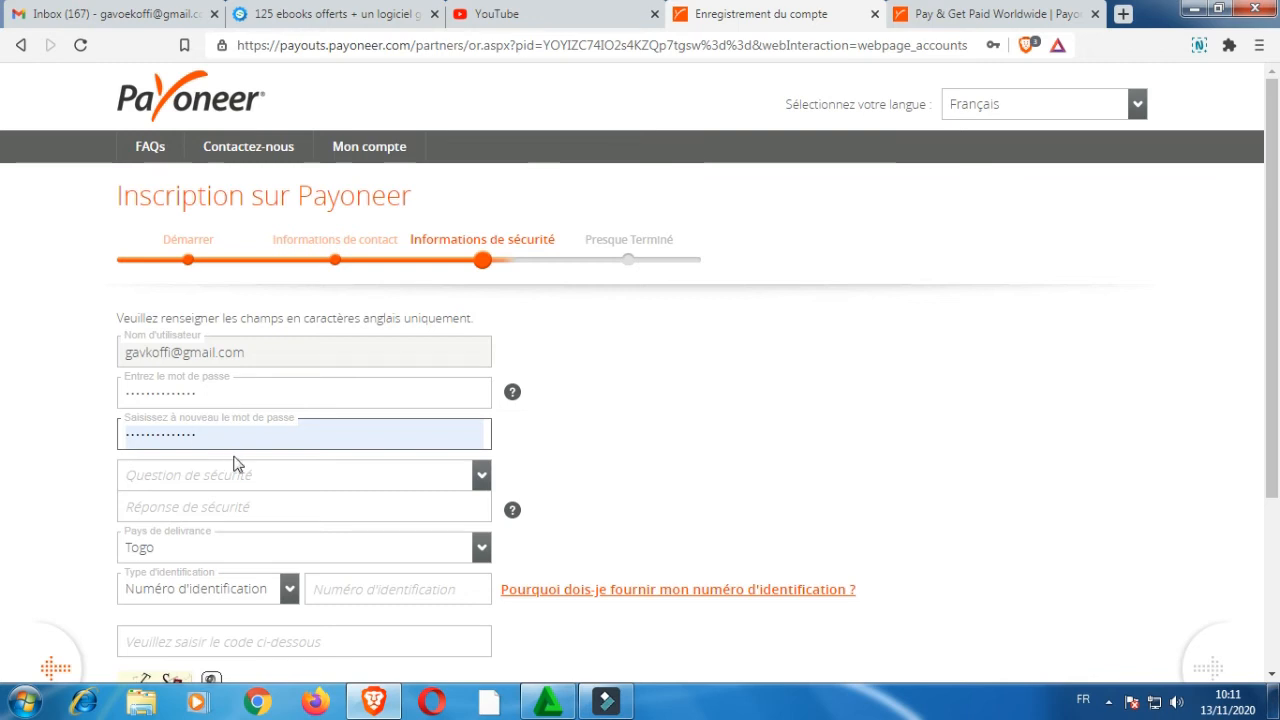
{"action": "left_click", "coordinate": [215, 477]}
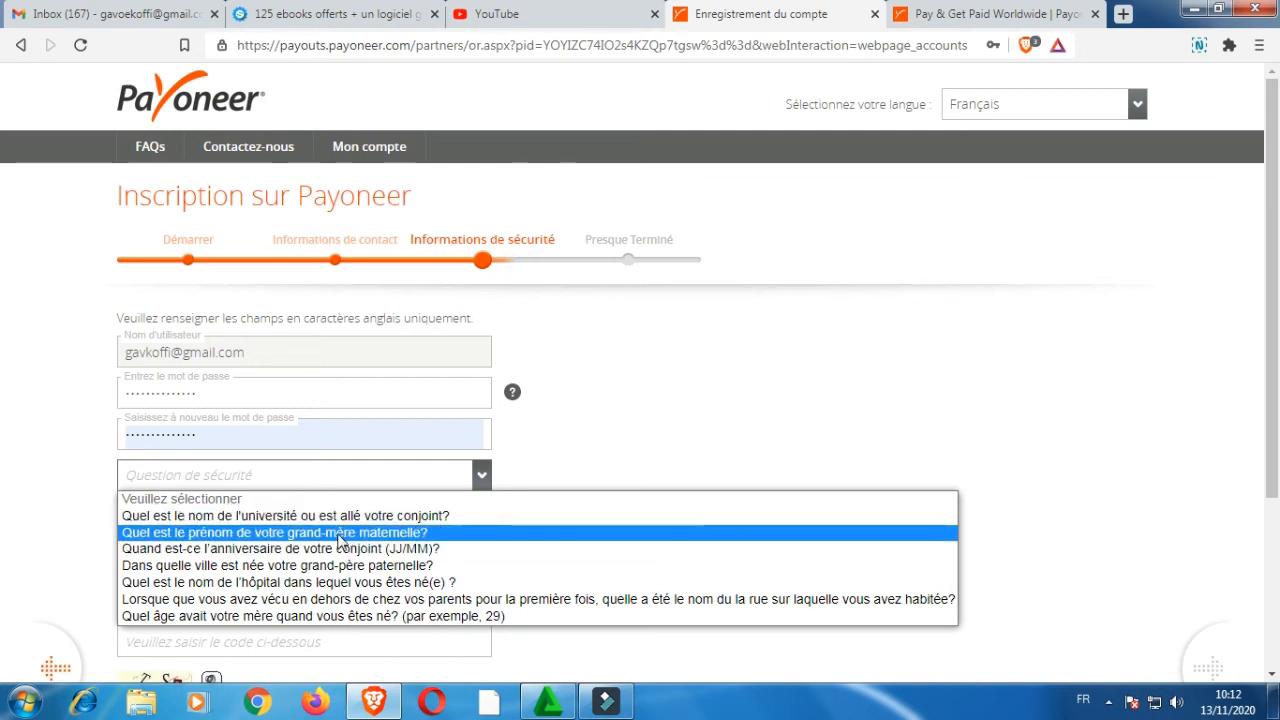
Choose the maternal grandmother's first-name security question and enter its answer
{"action": "left_click", "coordinate": [320, 533]}
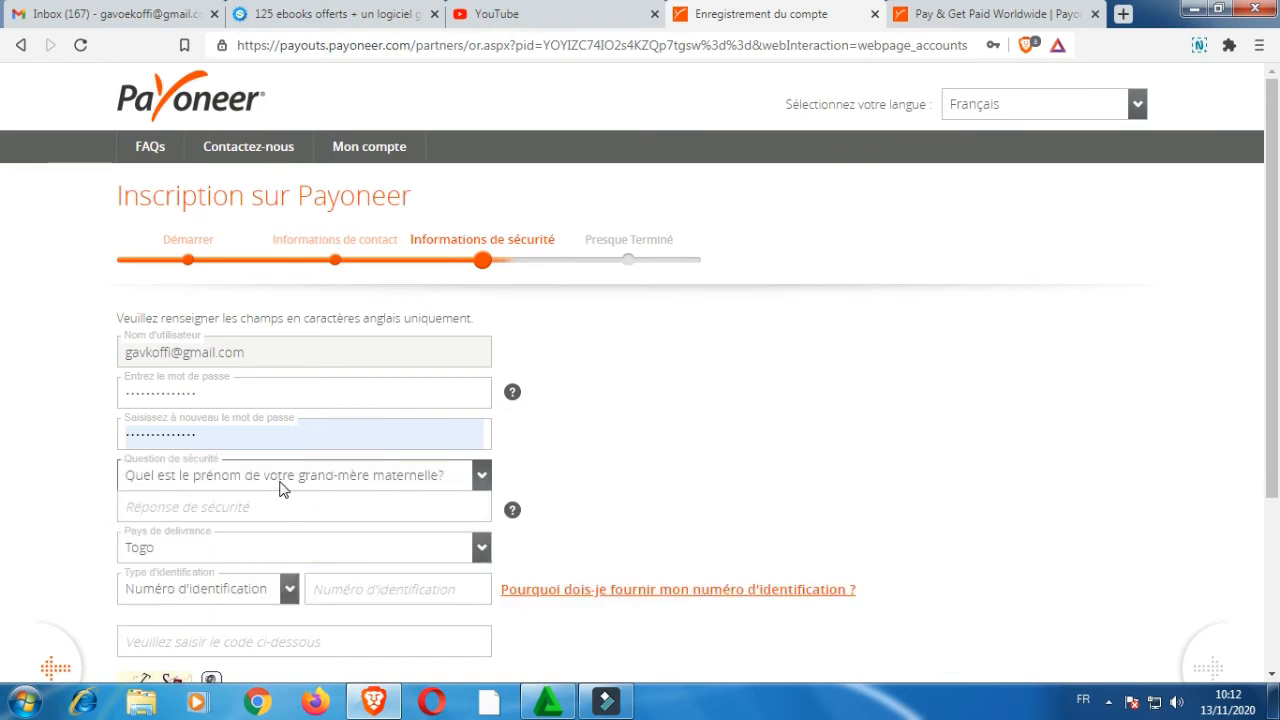
{"action": "left_click", "coordinate": [200, 497]}
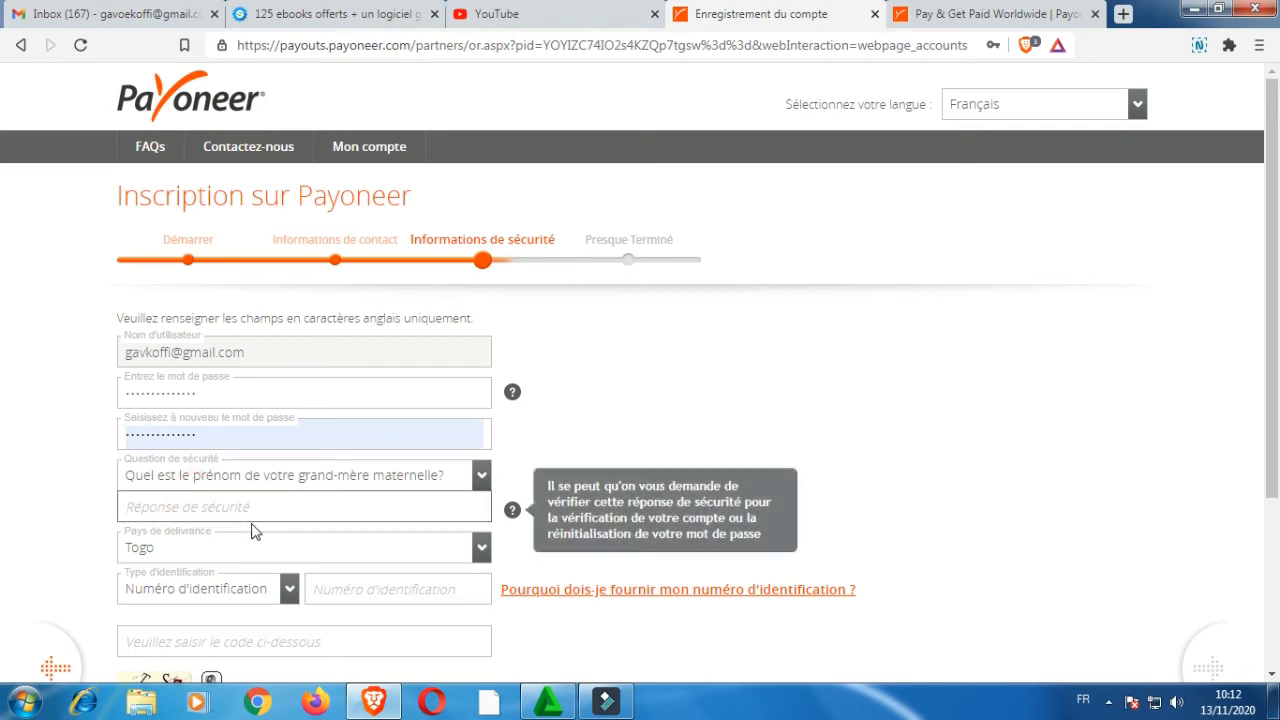
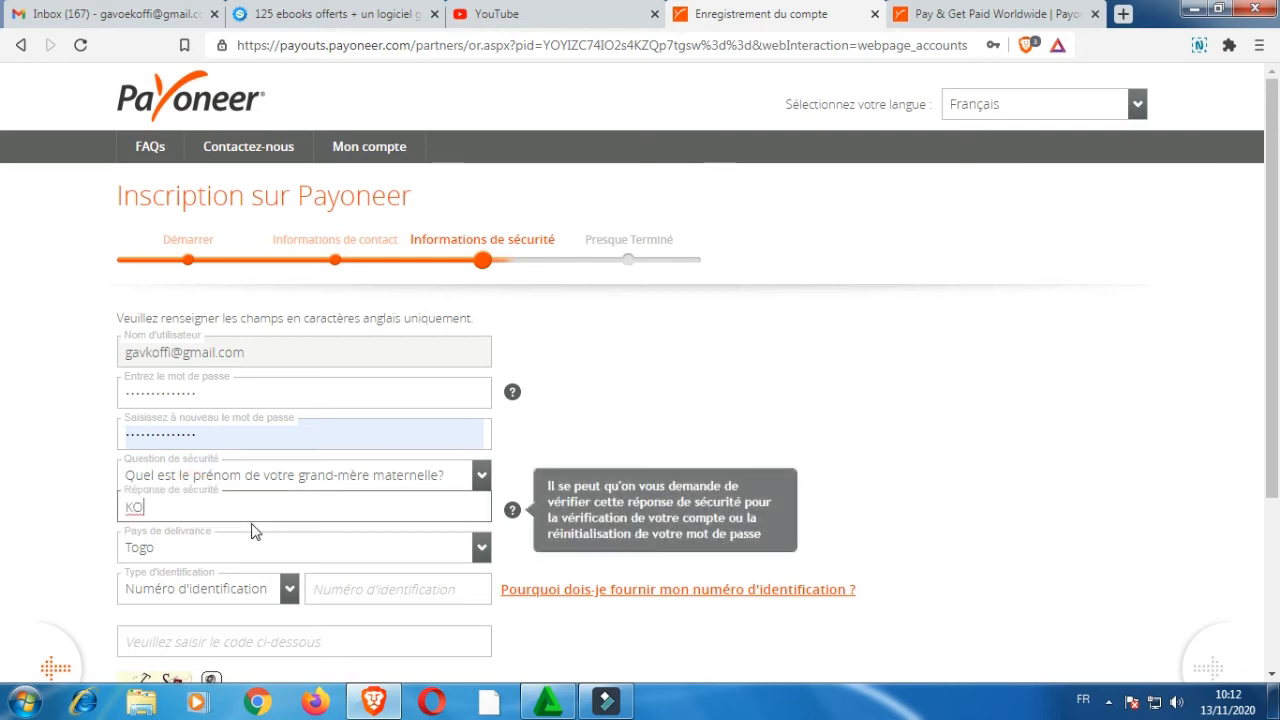
{"action": "scroll", "coordinate": [233, 549], "scroll_direction": "down", "scroll_amount": 2}
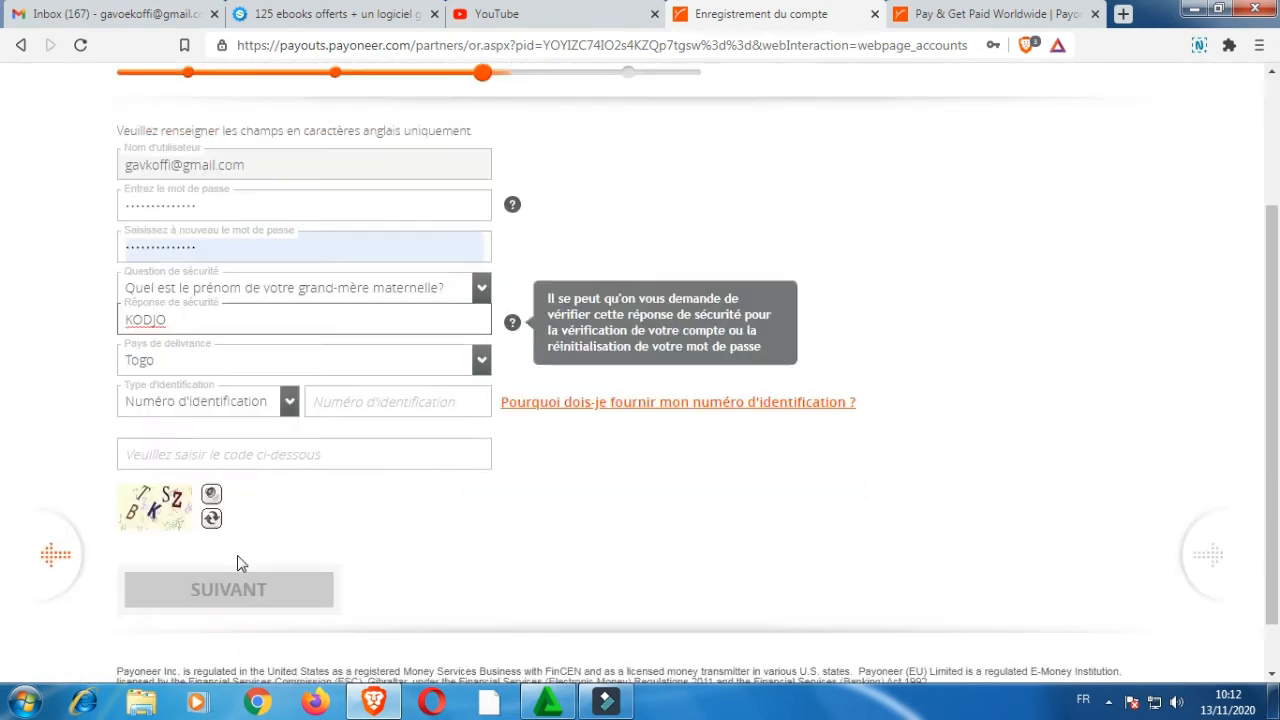
Work through the Type d'identification dropdown, picking its first option
{"action": "left_click", "coordinate": [231, 394]}
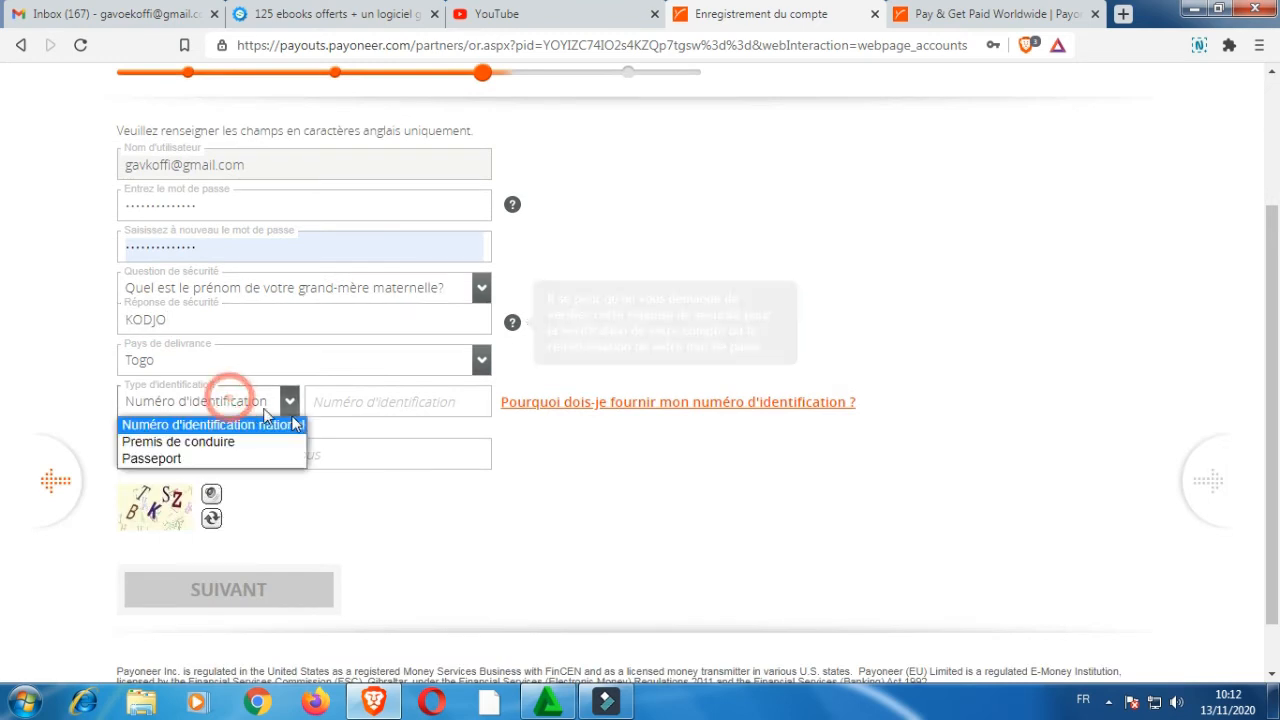
{"action": "left_click", "coordinate": [226, 400]}
{"action": "left_click", "coordinate": [218, 401]}
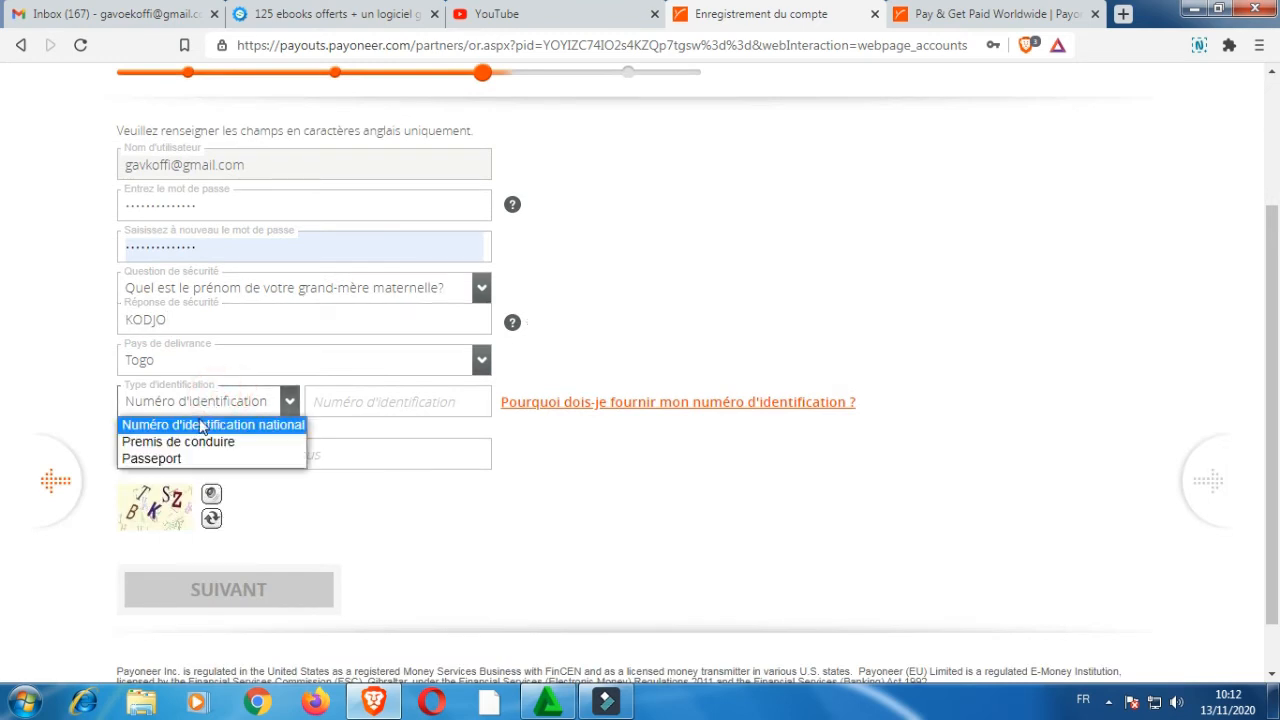
{"action": "left_click", "coordinate": [204, 428]}
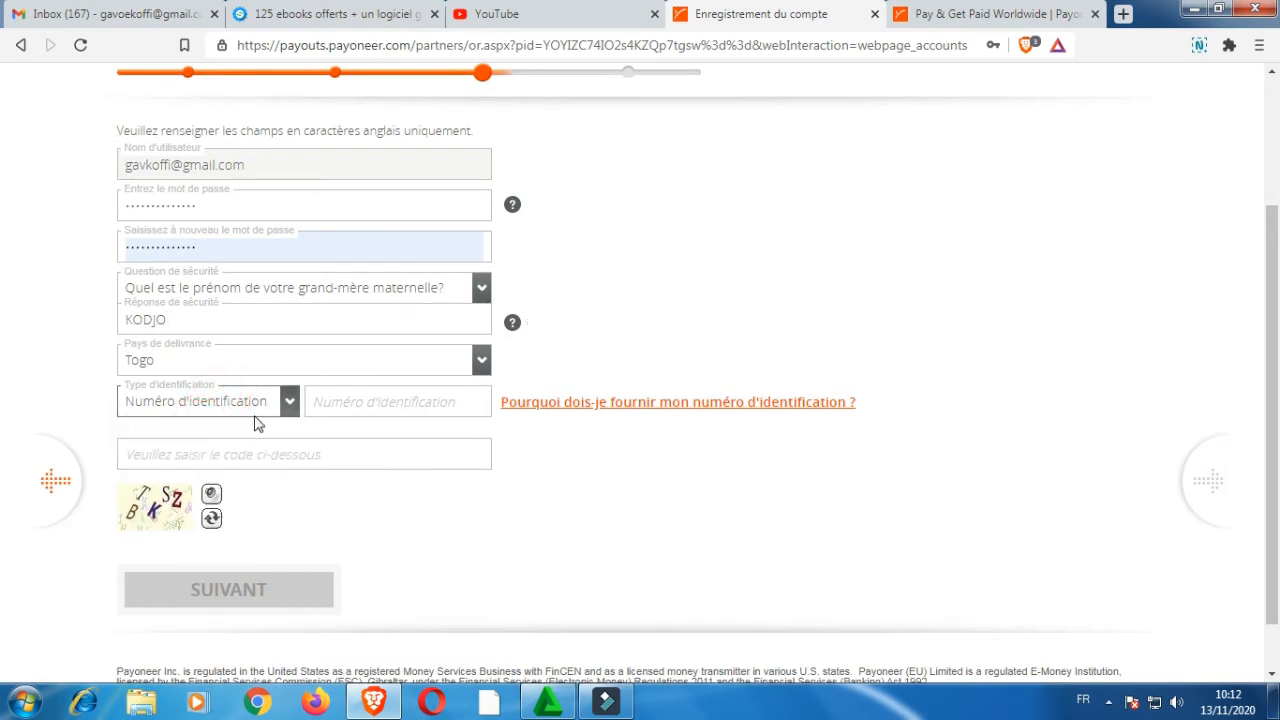
{"action": "left_click", "coordinate": [228, 404]}
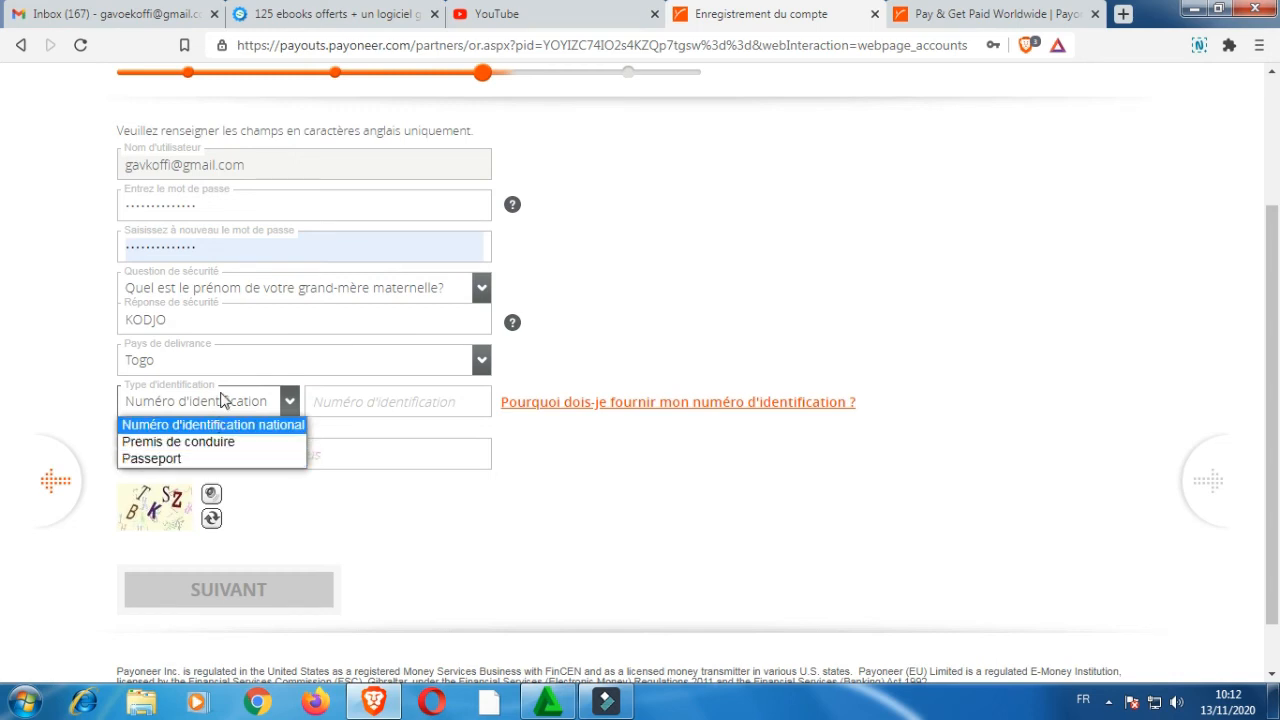
Set the ID type to Numéro d'identification national and enter the ID number
{"action": "left_click", "coordinate": [229, 425]}
{"action": "left_click", "coordinate": [350, 401]}
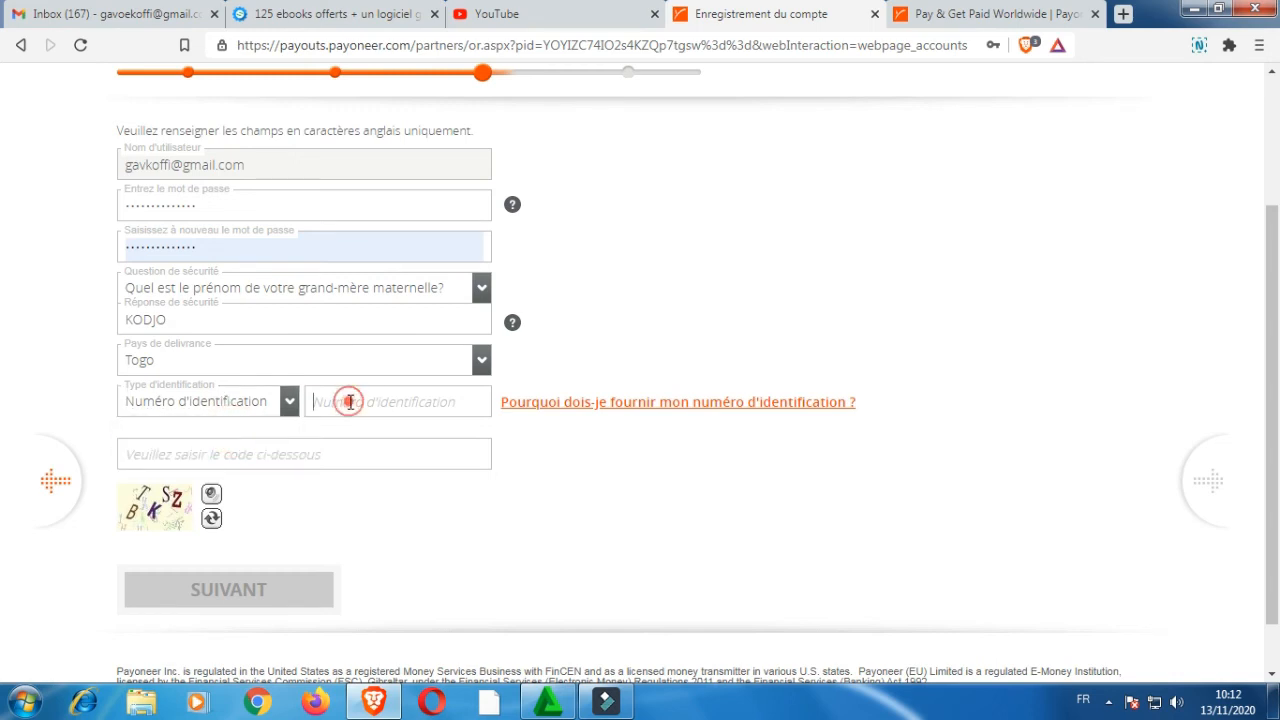
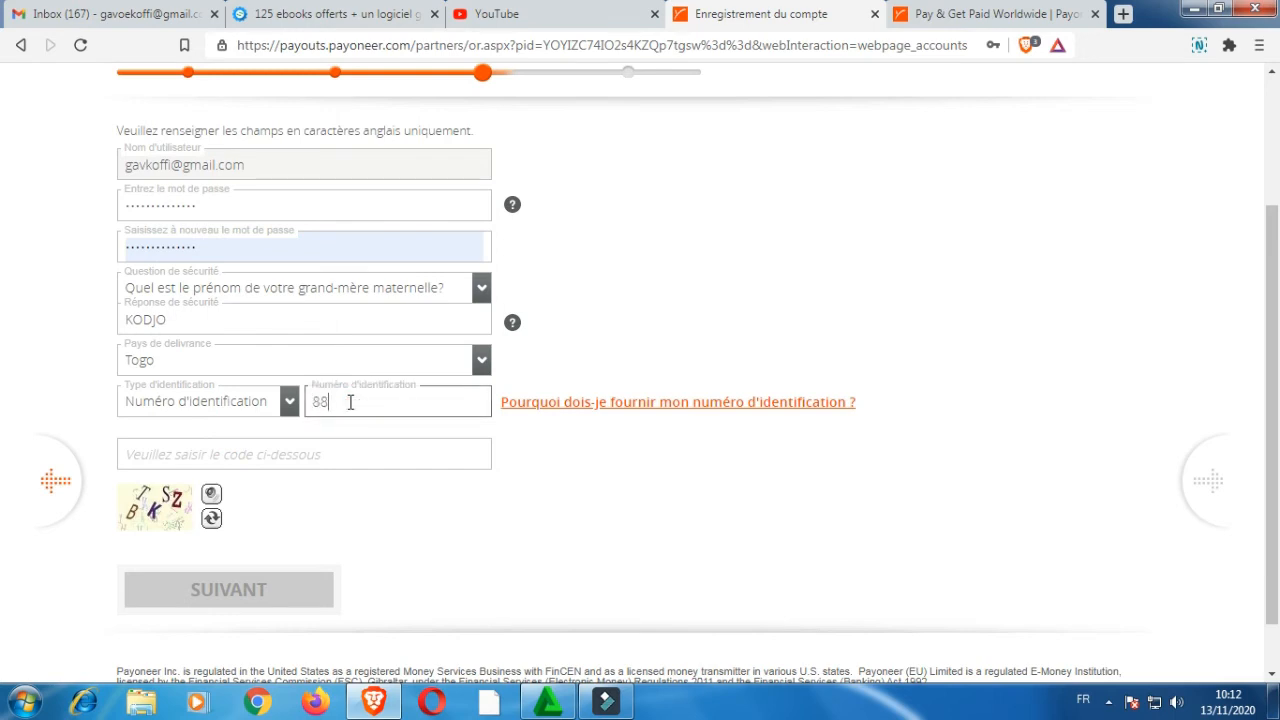
Enter the captcha and submit, retyping a fresh captcha after the 'Captcha non valide' error
{"action": "left_click", "coordinate": [300, 456]}
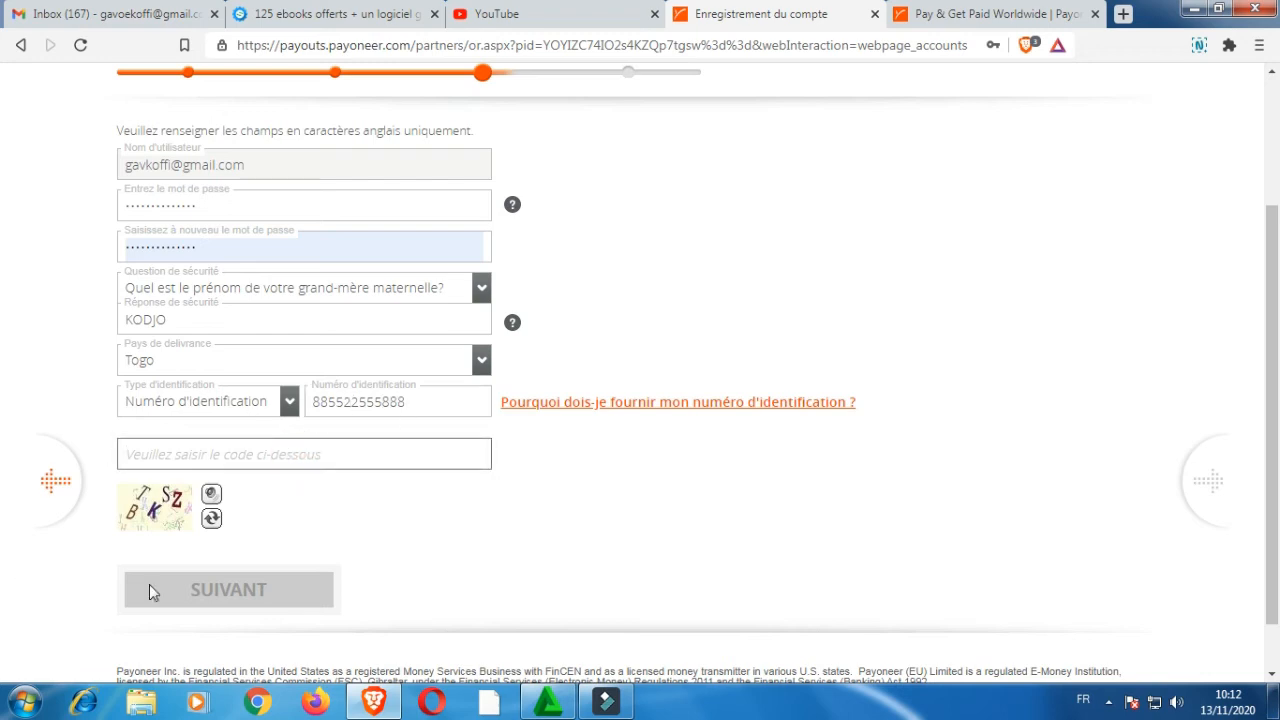
{"action": "left_click", "coordinate": [218, 456]}
{"action": "type", "text": "T"}
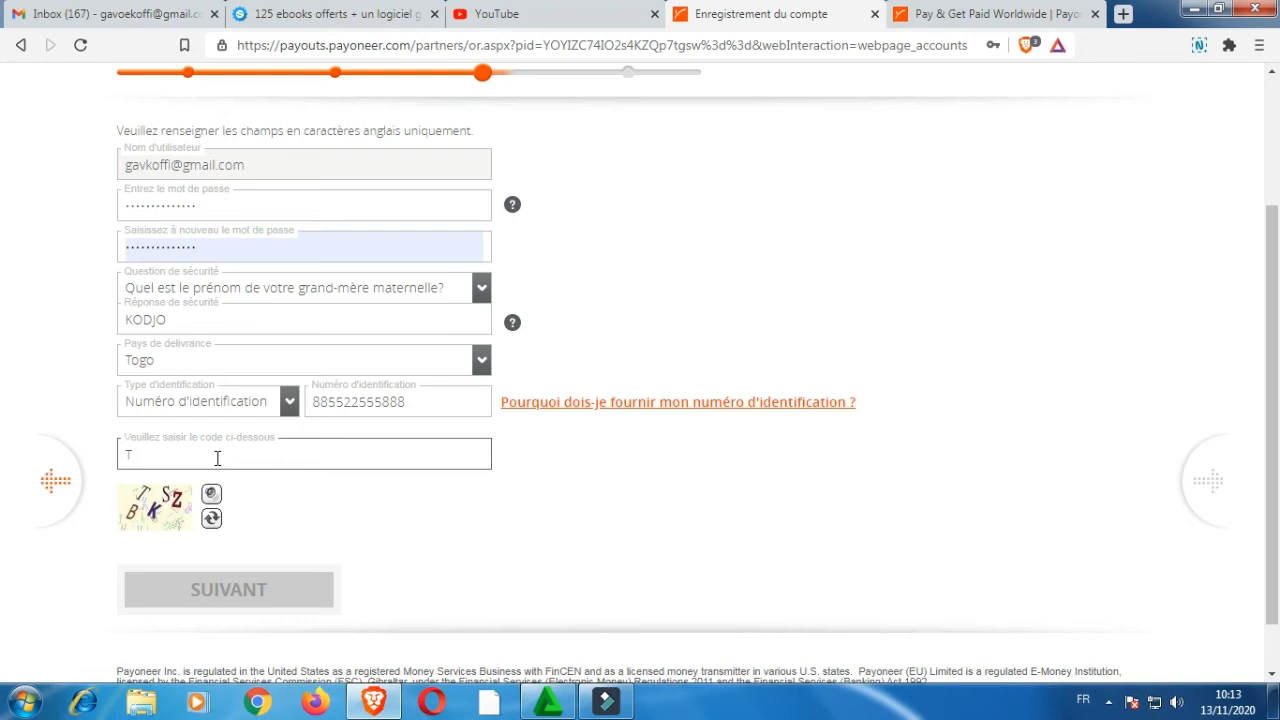
{"action": "type", "text": "BKSZ"}
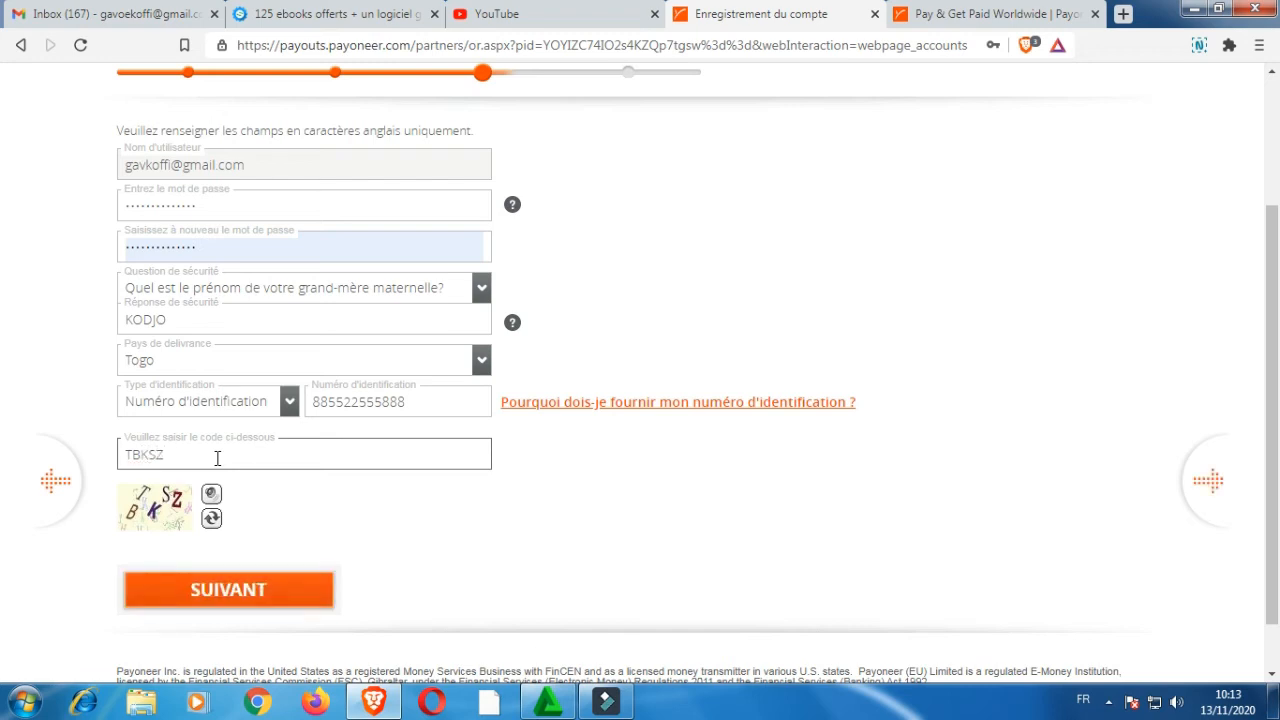
{"action": "left_click", "coordinate": [242, 588]}
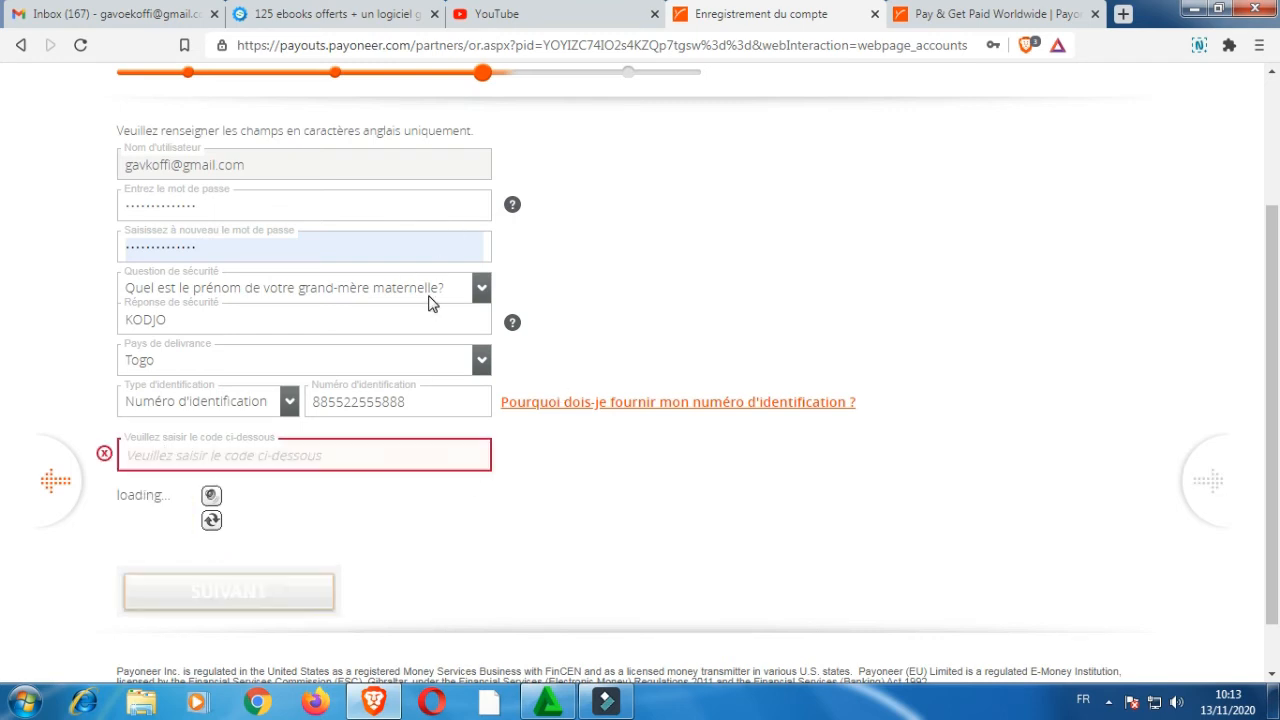
{"action": "left_click", "coordinate": [195, 451]}
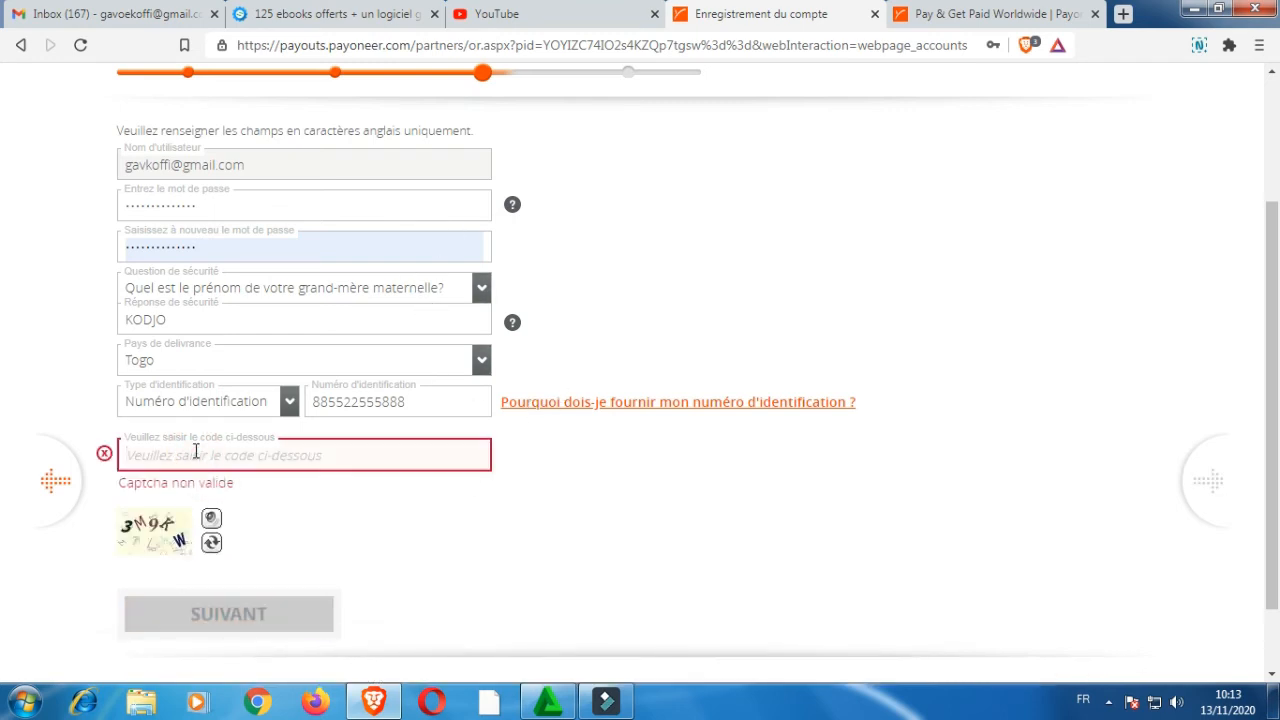
{"action": "type", "text": "3"}
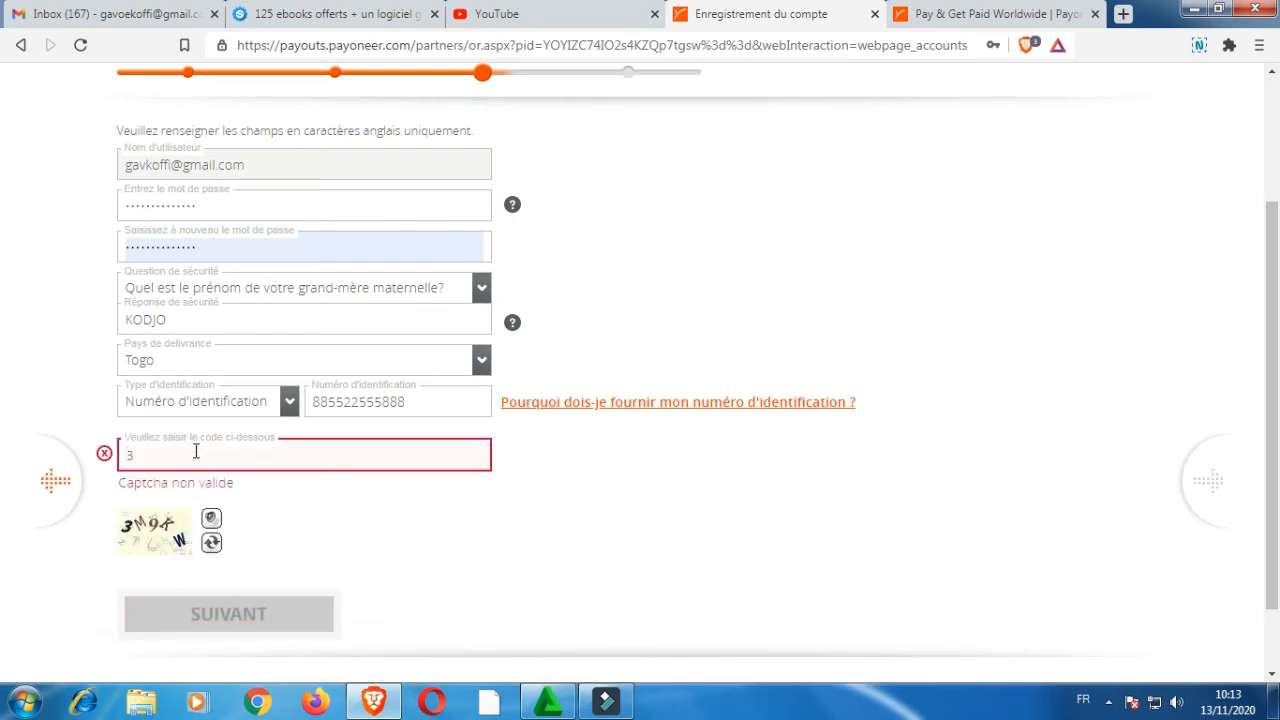
{"action": "type", "text": "M9KW"}
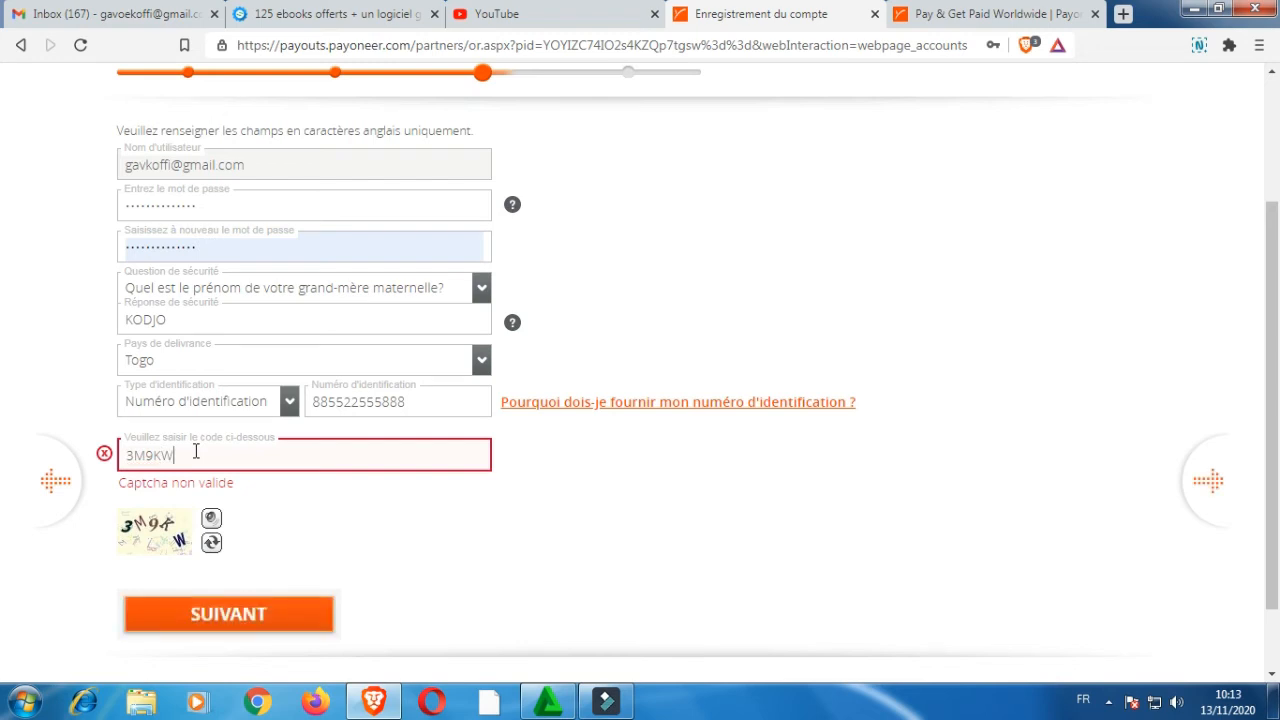
{"action": "left_click", "coordinate": [253, 621]}
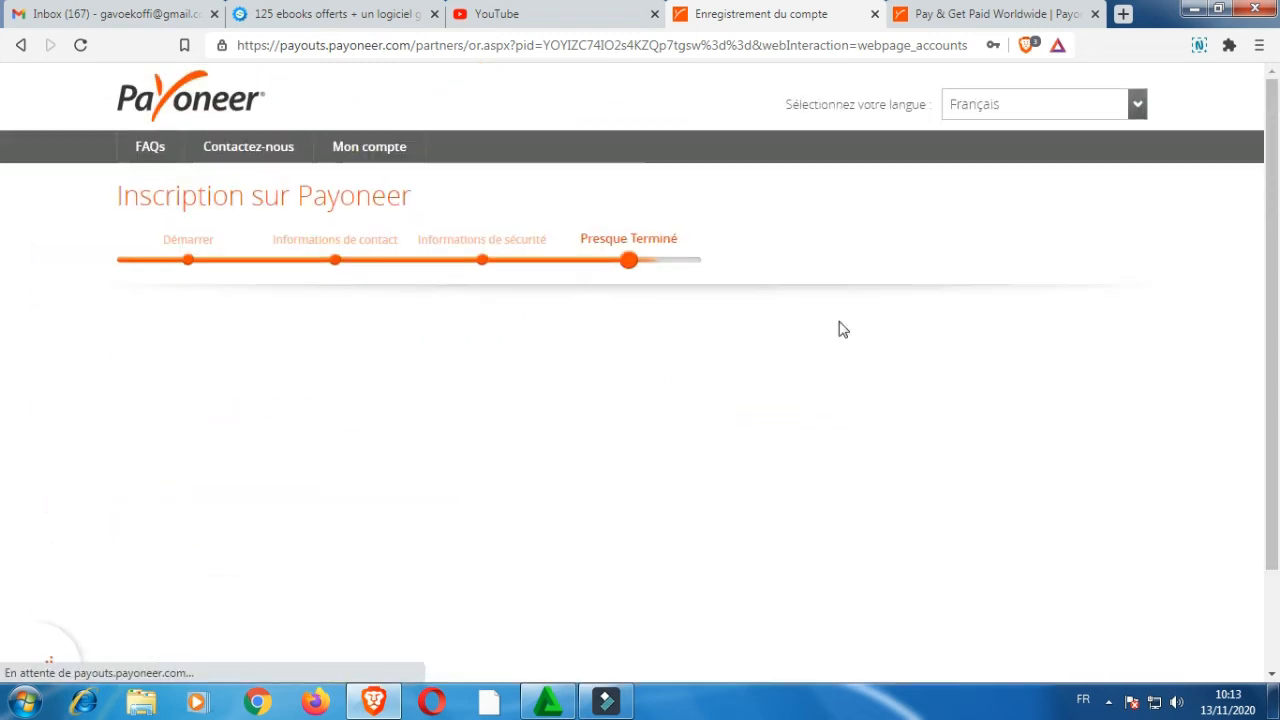
Keep XOF as the Togo account's currency and place the cursor in Nom de la Banque
{"action": "scroll", "coordinate": [400, 430], "scroll_direction": "down", "scroll_amount": 1}
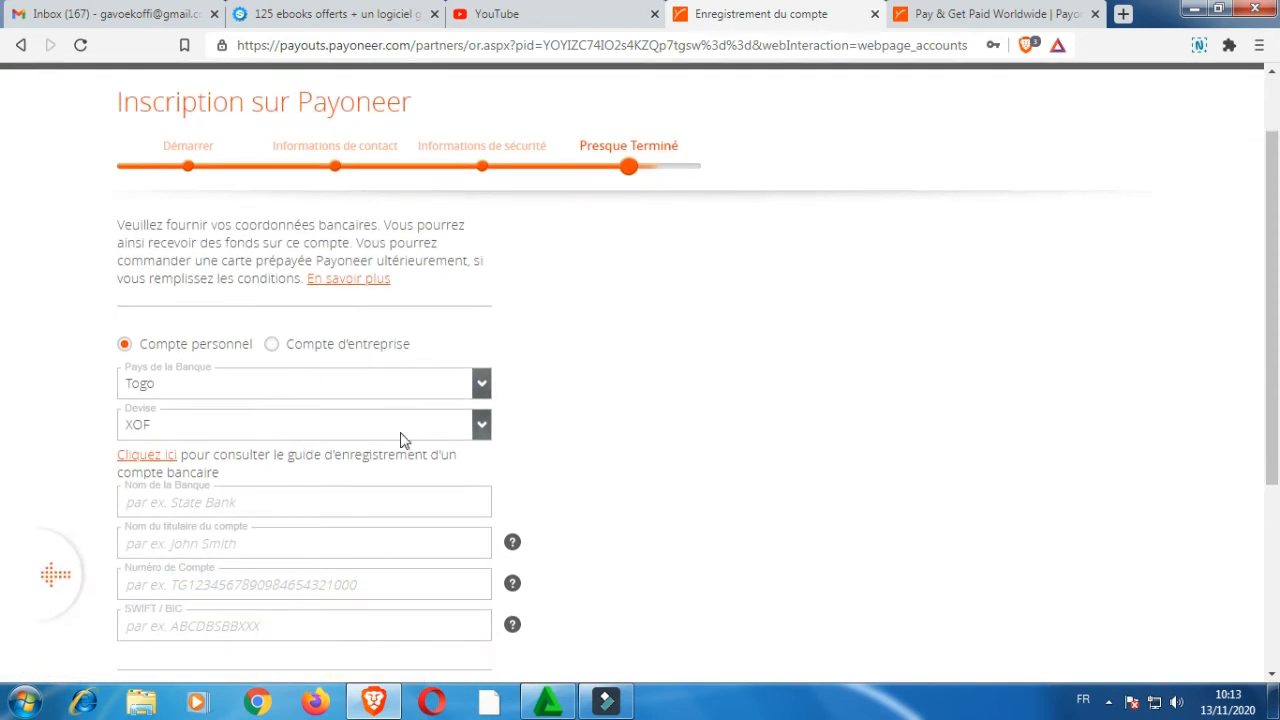
{"action": "left_click", "coordinate": [481, 424]}
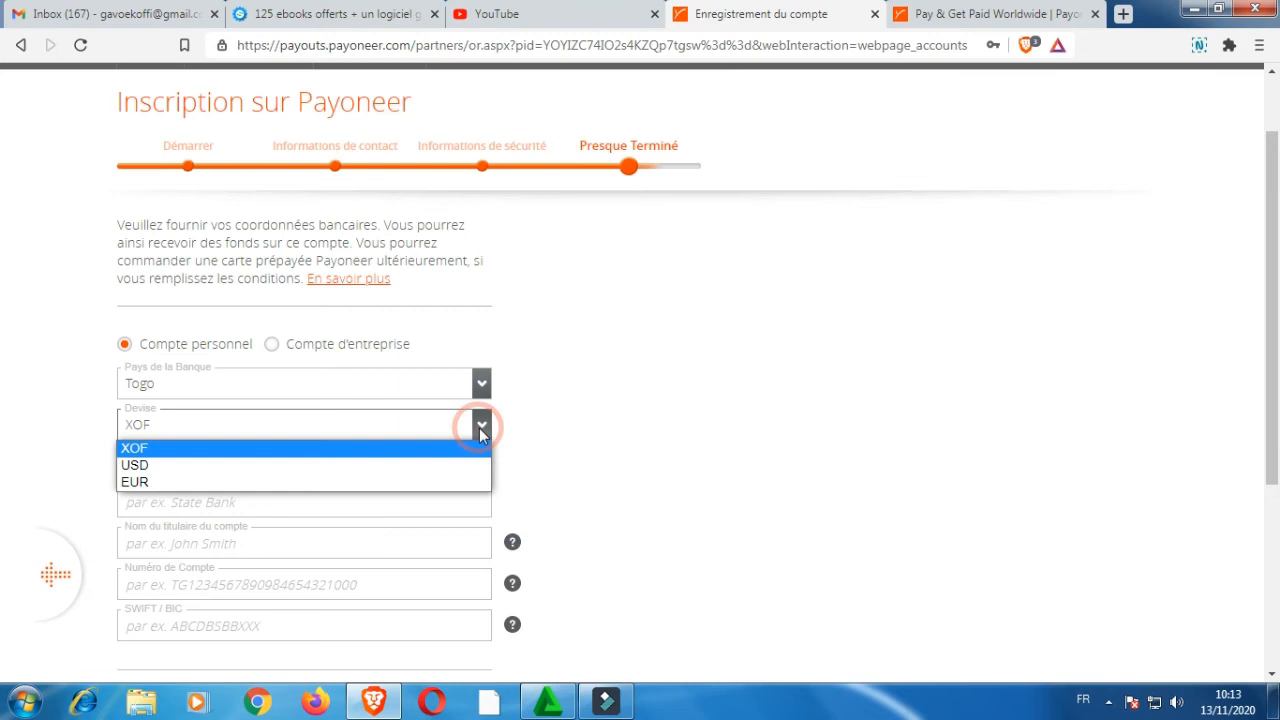
{"action": "left_click", "coordinate": [330, 450]}
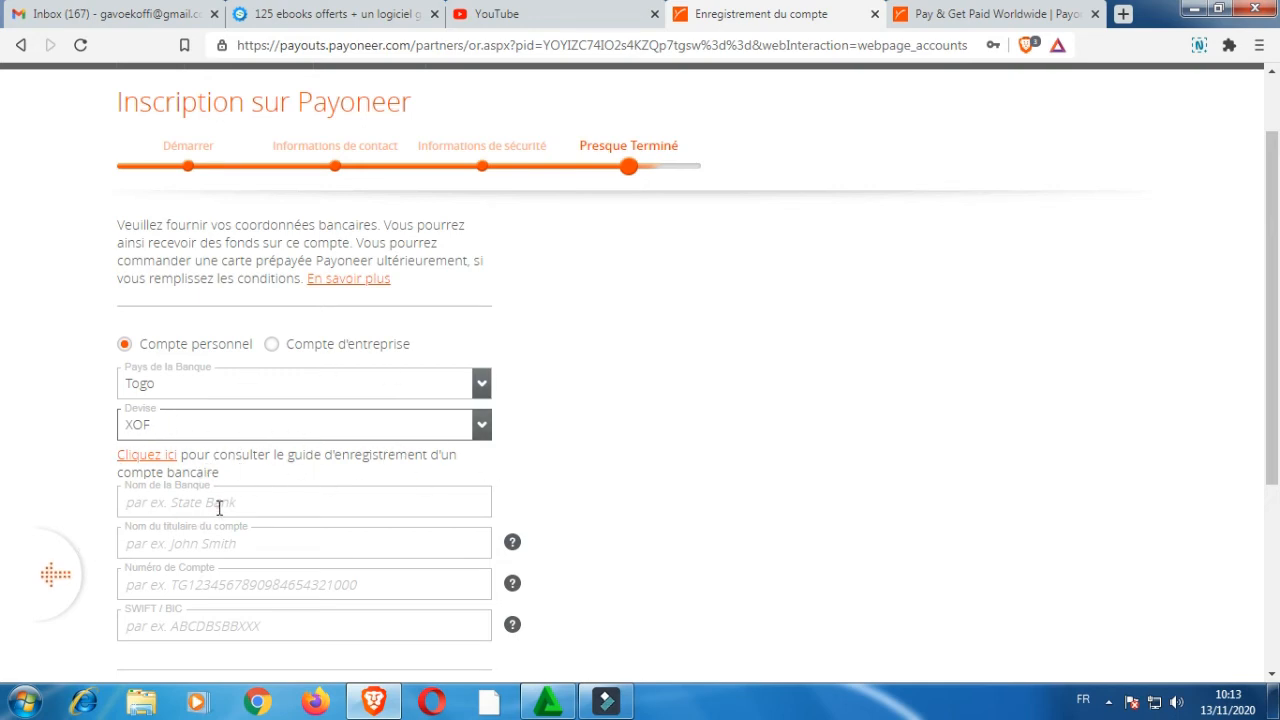
{"action": "left_click", "coordinate": [217, 505]}
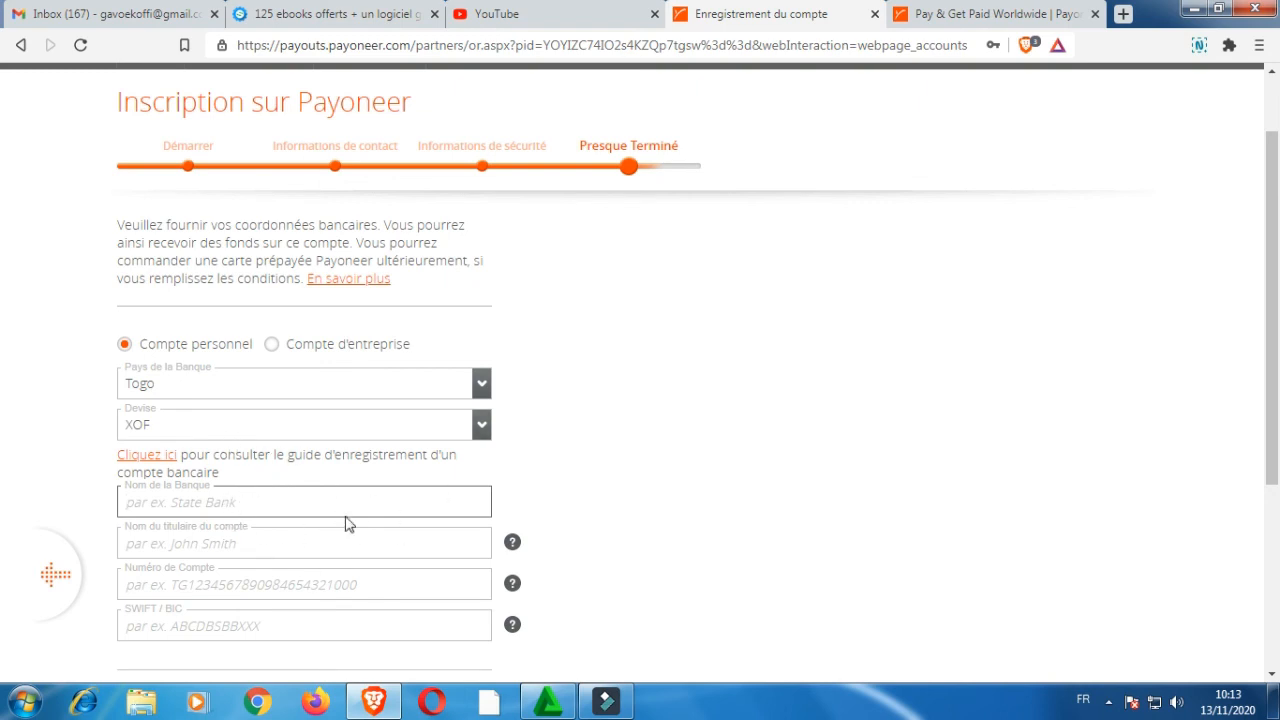
{"action": "left_click", "coordinate": [227, 500]}
{"action": "left_click", "coordinate": [179, 501]}
{"action": "left_click", "coordinate": [217, 521]}
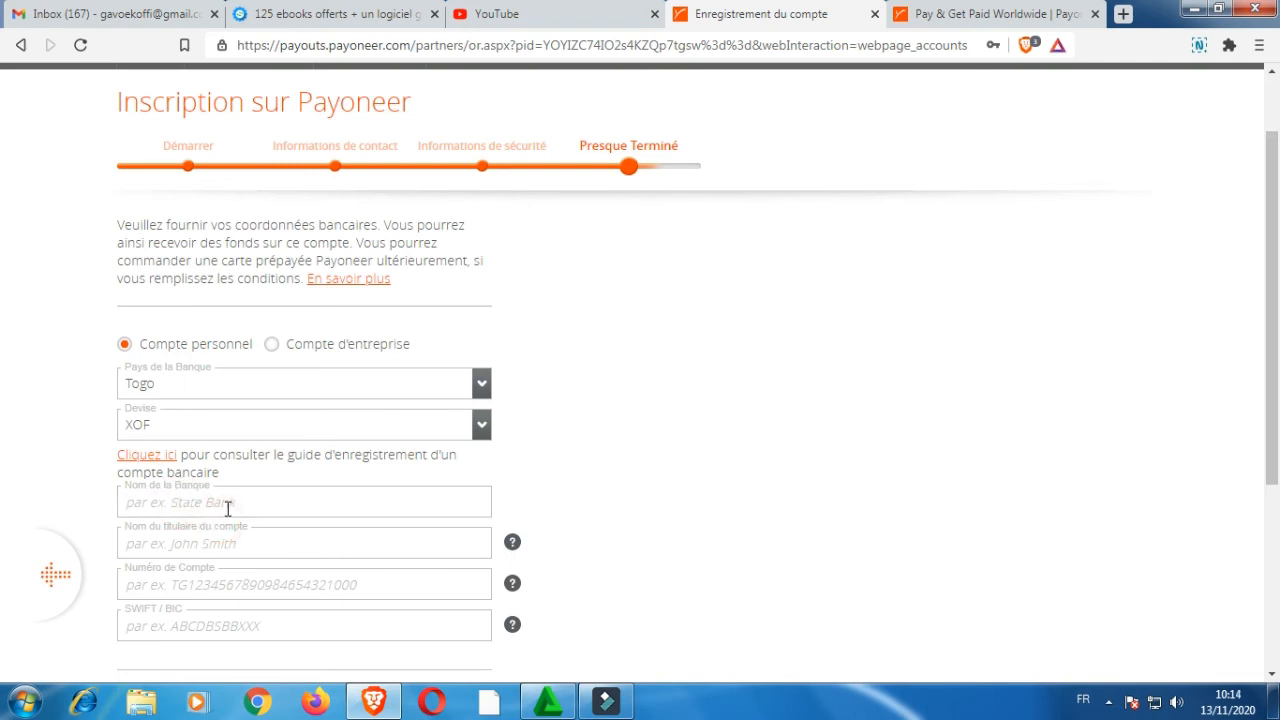
{"action": "left_click", "coordinate": [227, 506]}
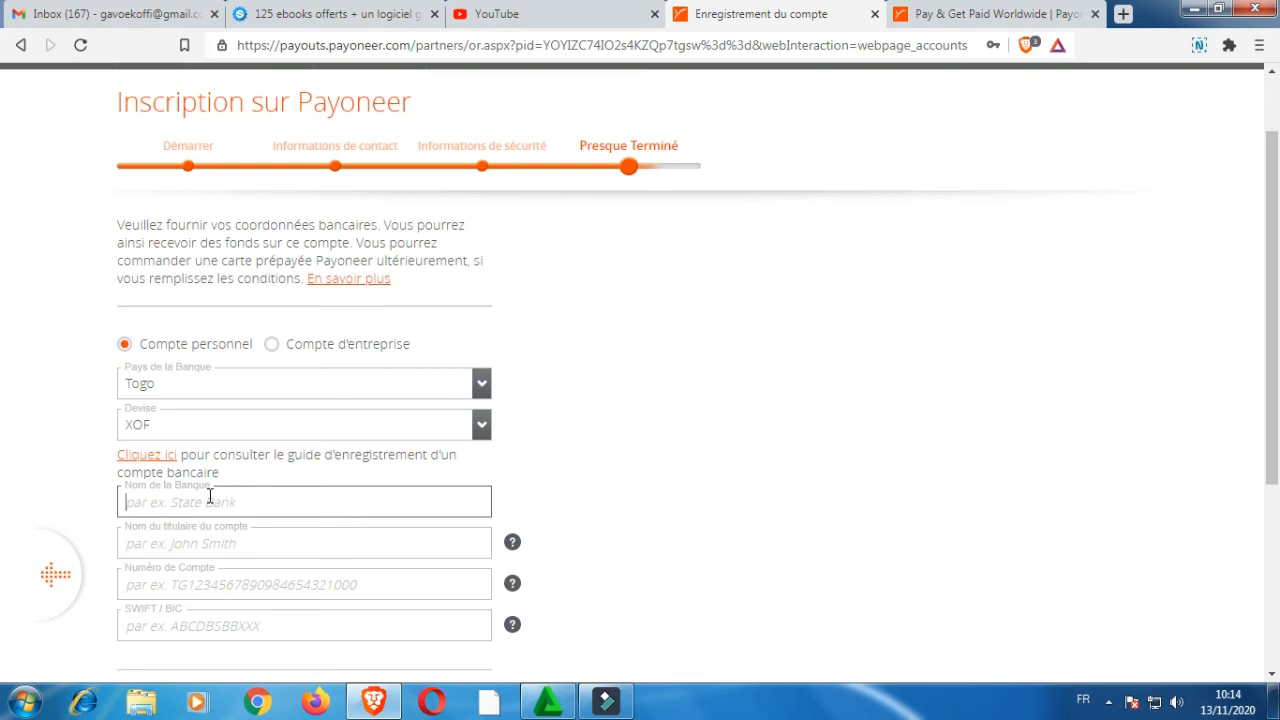
Enter ECOBANK as the bank name and fill in the account holder's name
{"action": "type", "text": "ECOBANK"}
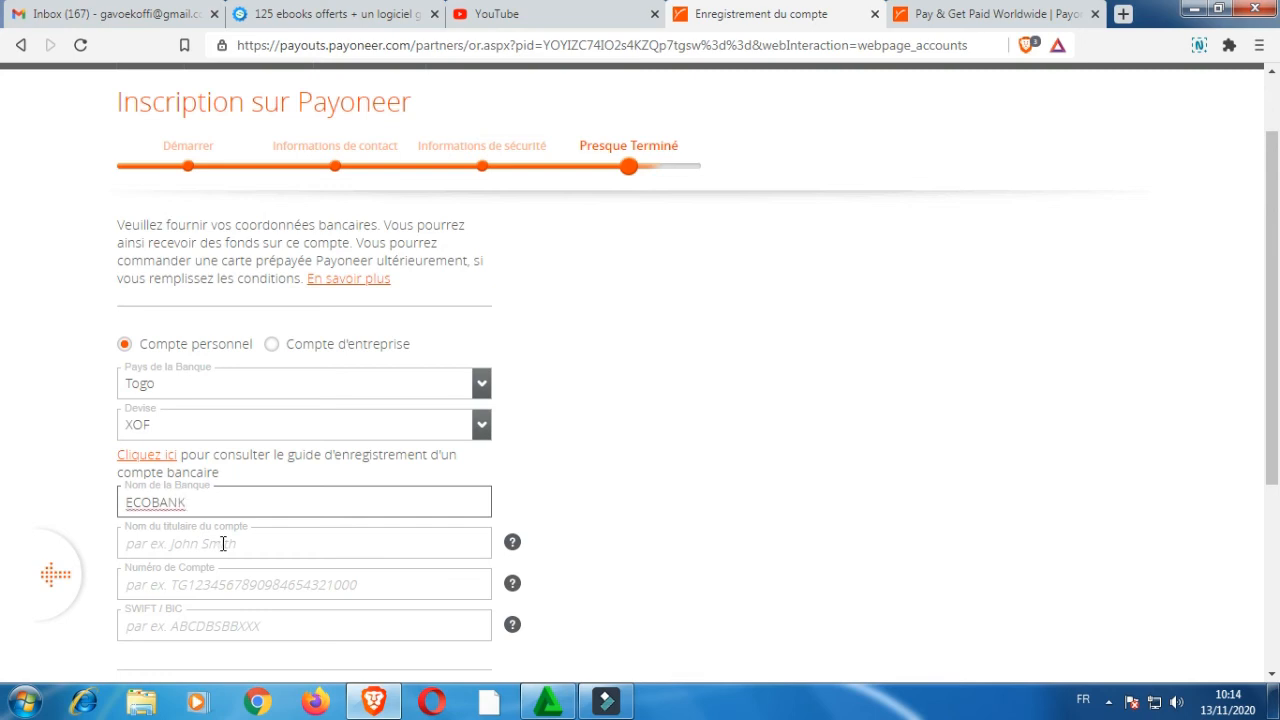
{"action": "left_click", "coordinate": [225, 541]}
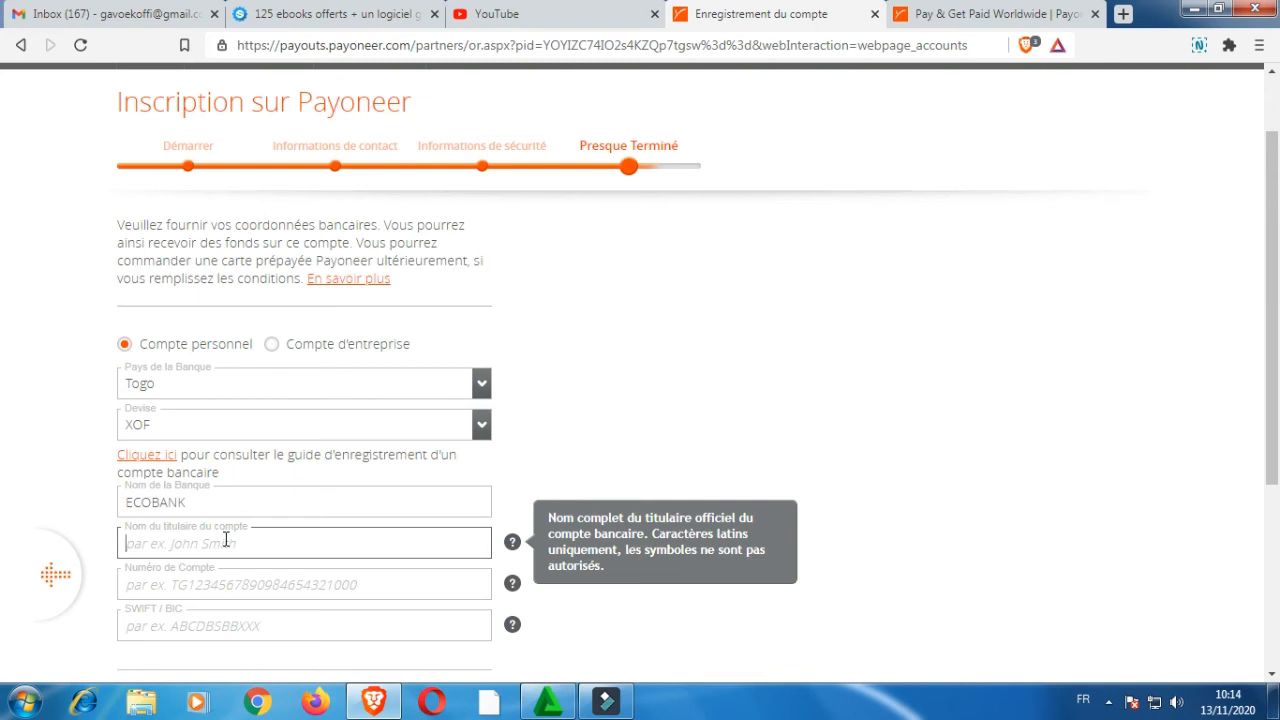
Leave Numéro de Compte blank so it is flagged as required, moving to SWIFT/BIC
{"action": "left_click", "coordinate": [208, 590]}
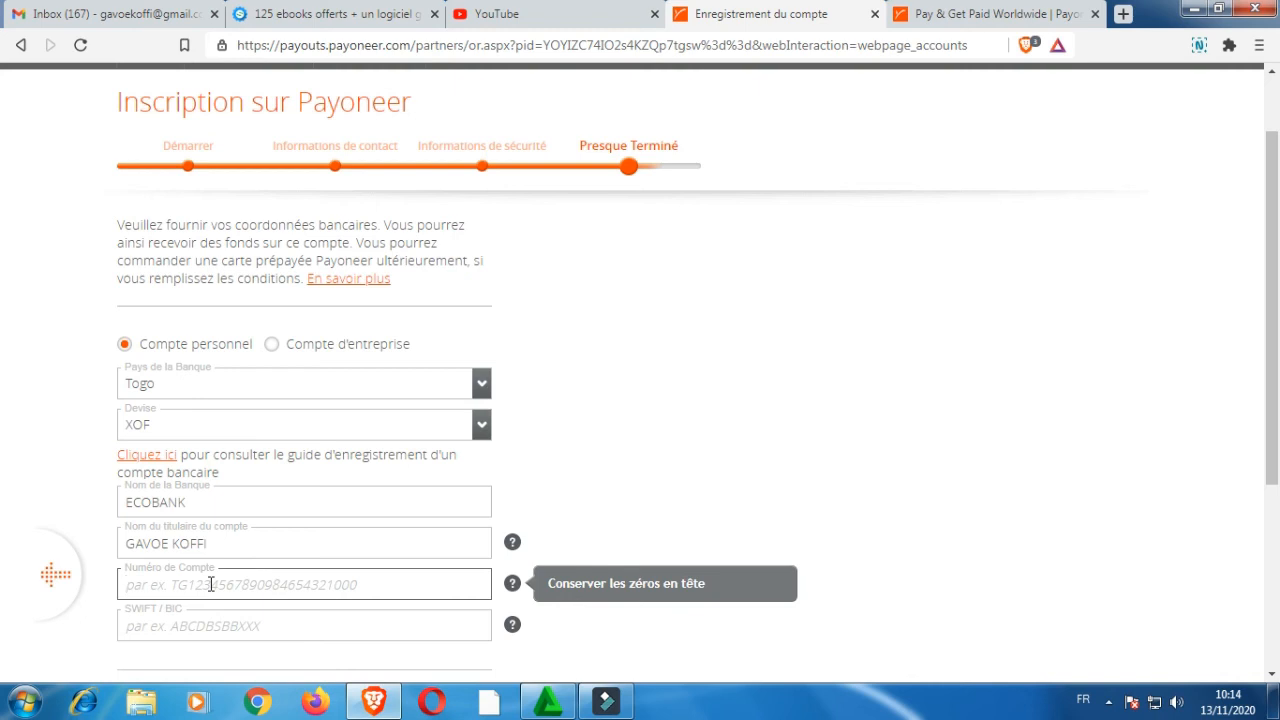
{"action": "scroll", "coordinate": [203, 581], "scroll_direction": "down", "scroll_amount": 1}
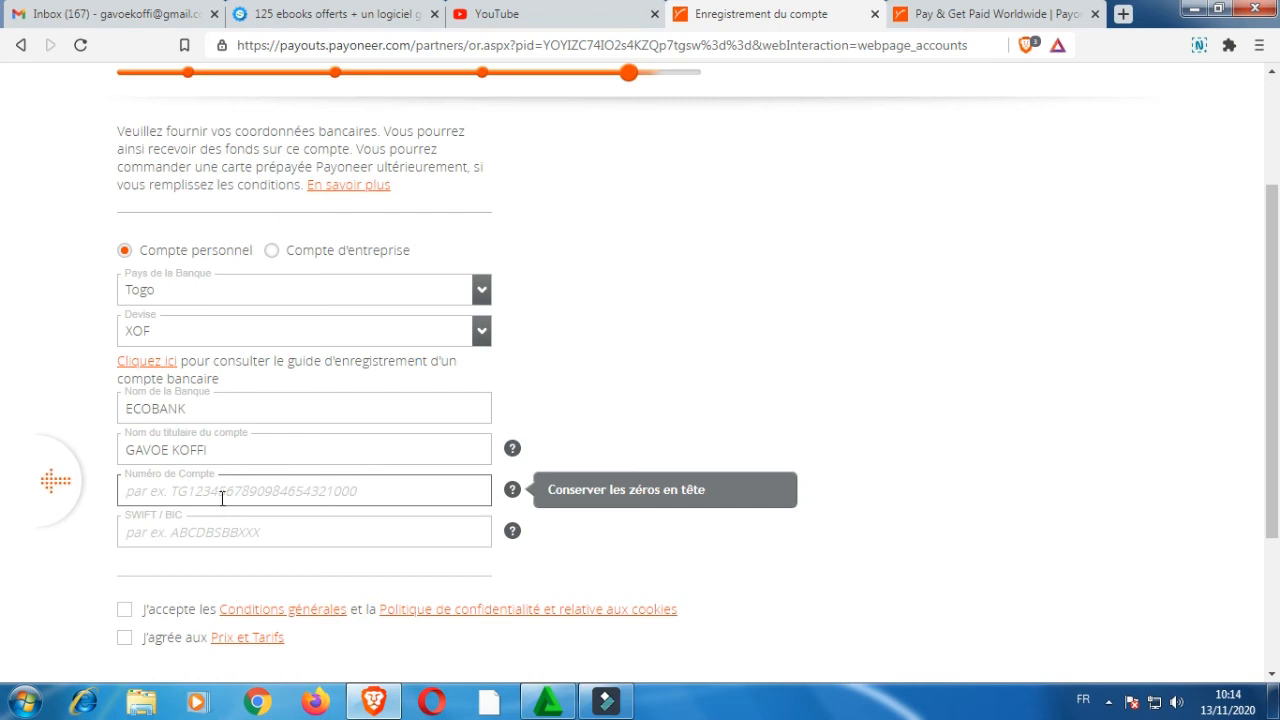
{"action": "left_click", "coordinate": [221, 497]}
{"action": "left_click", "coordinate": [206, 489]}
{"action": "left_click", "coordinate": [245, 487]}
{"action": "left_click", "coordinate": [242, 486]}
{"action": "left_click", "coordinate": [243, 486]}
{"action": "left_click", "coordinate": [226, 525]}
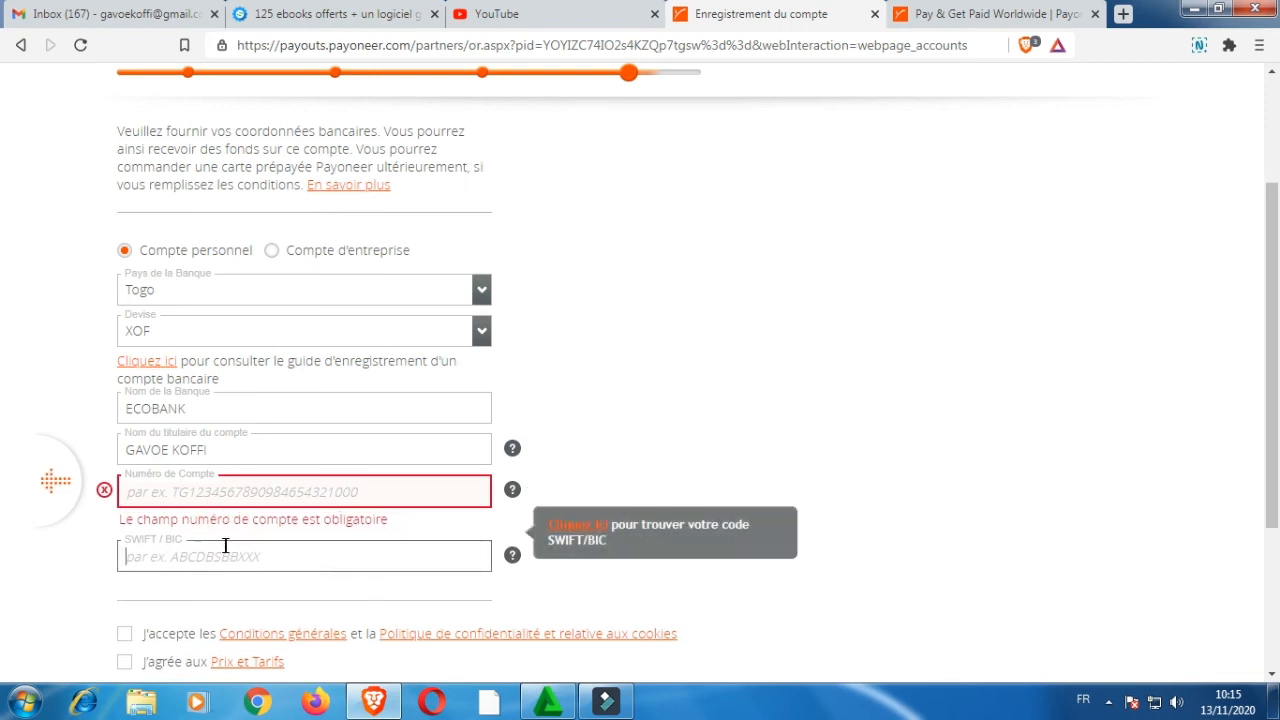
Type a test account number, erase it, then follow the SWIFT/BIC field's help link
{"action": "left_click", "coordinate": [222, 547]}
{"action": "left_click", "coordinate": [217, 496]}
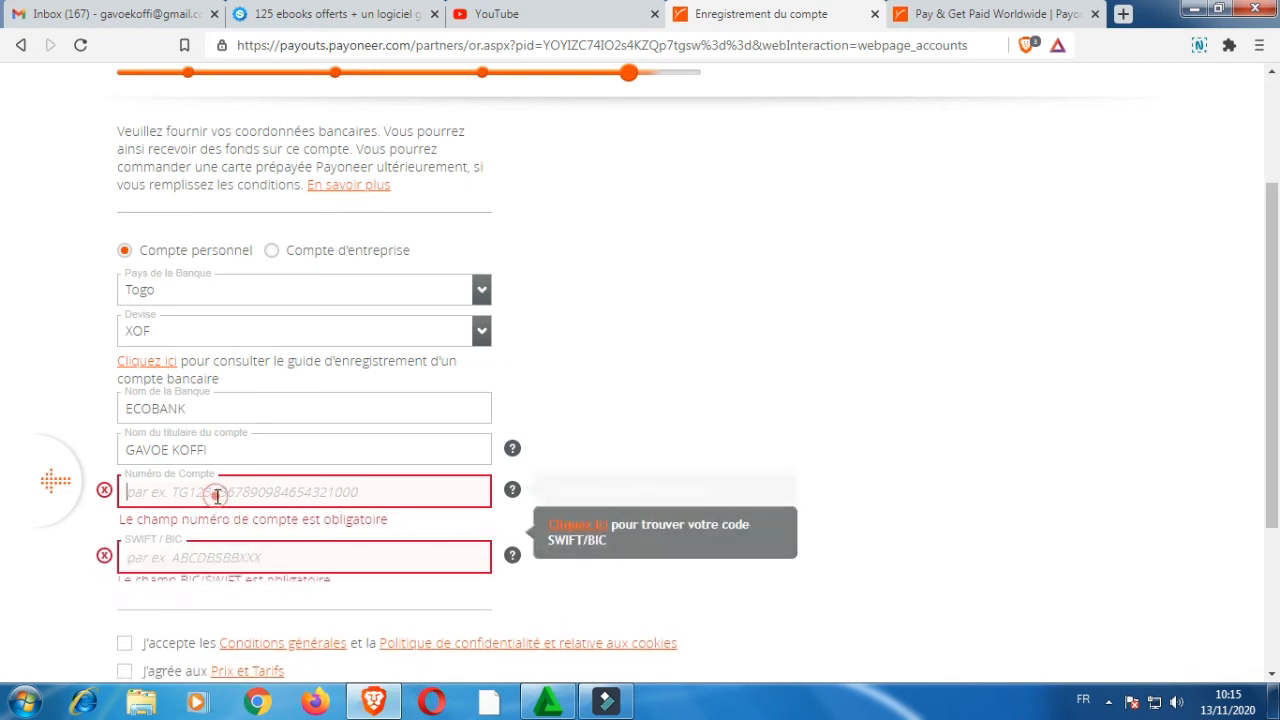
{"action": "type", "text": "T"}
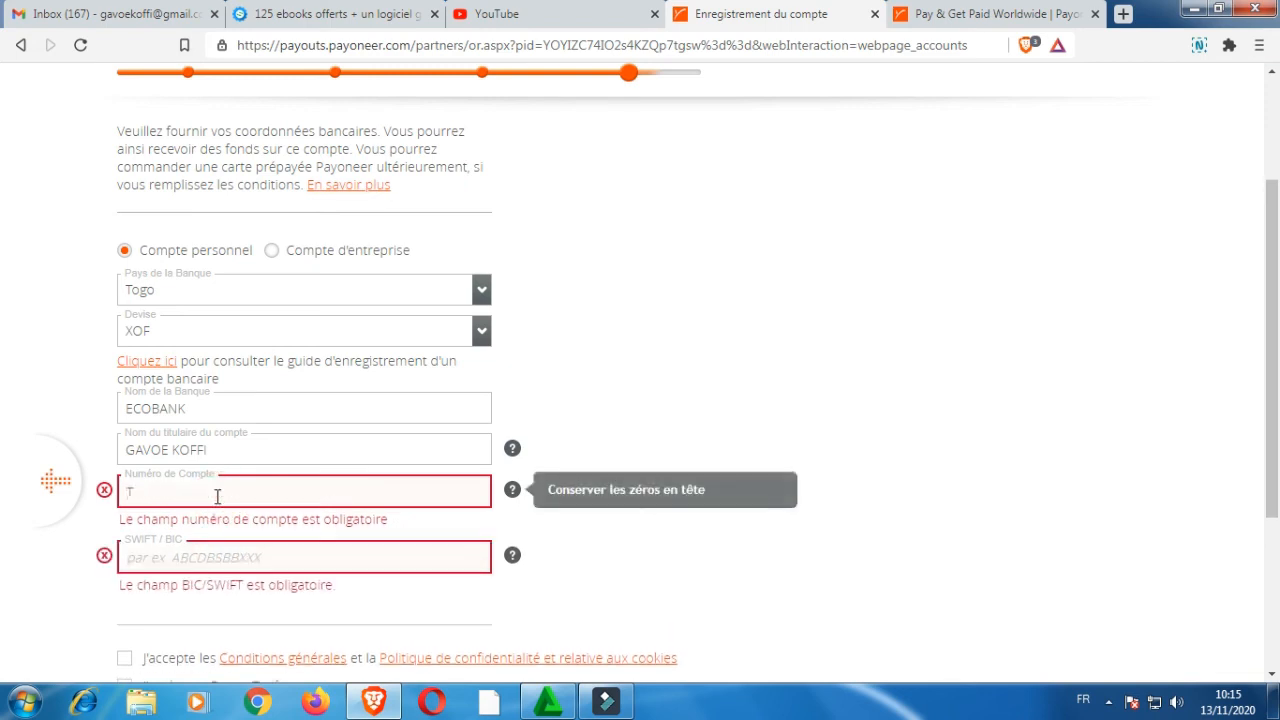
{"action": "type", "text": "G000000"}
{"action": "key", "text": "BackSpace"}
{"action": "key", "text": "BackSpace"}
{"action": "key", "text": "BackSpace"}
{"action": "key", "text": "BackSpace"}
{"action": "key", "text": "BackSpace"}
{"action": "key", "text": "BackSpace"}
{"action": "key", "text": "BackSpace"}
{"action": "key", "text": "BackSpace"}
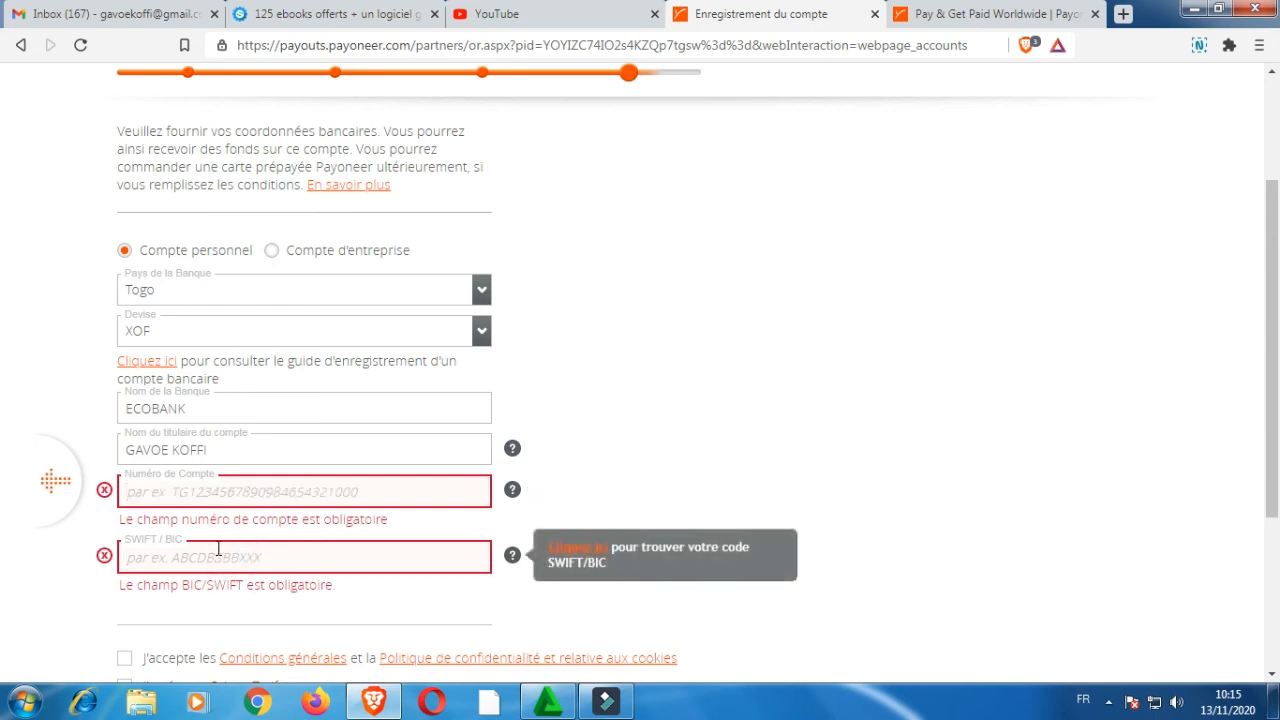
{"action": "left_click", "coordinate": [170, 557]}
{"action": "left_click", "coordinate": [318, 555]}
{"action": "left_click", "coordinate": [285, 563]}
Open SWIFT's BIC Search page and browse the BIC, Institution name, City and country fields
{"action": "left_click", "coordinate": [589, 551]}
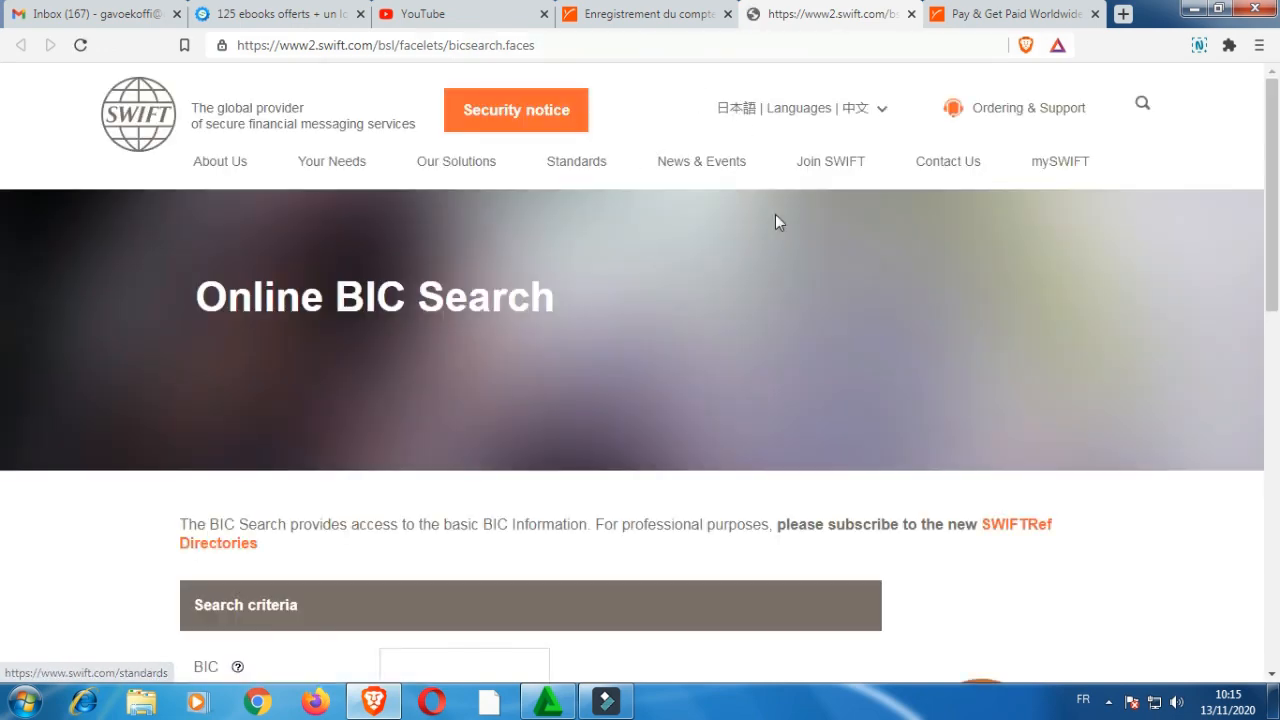
{"action": "scroll", "coordinate": [516, 370], "scroll_direction": "down", "scroll_amount": 7}
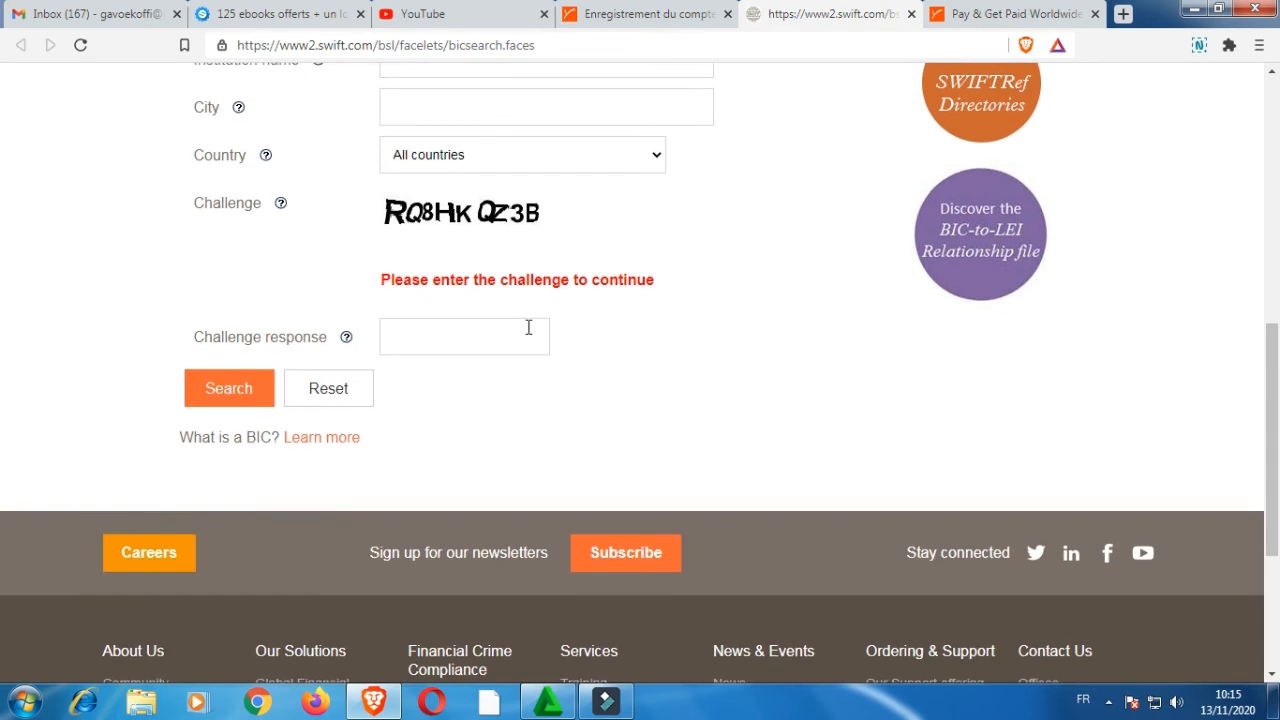
{"action": "scroll", "coordinate": [529, 327], "scroll_direction": "up", "scroll_amount": 4}
{"action": "left_click", "coordinate": [434, 376]}
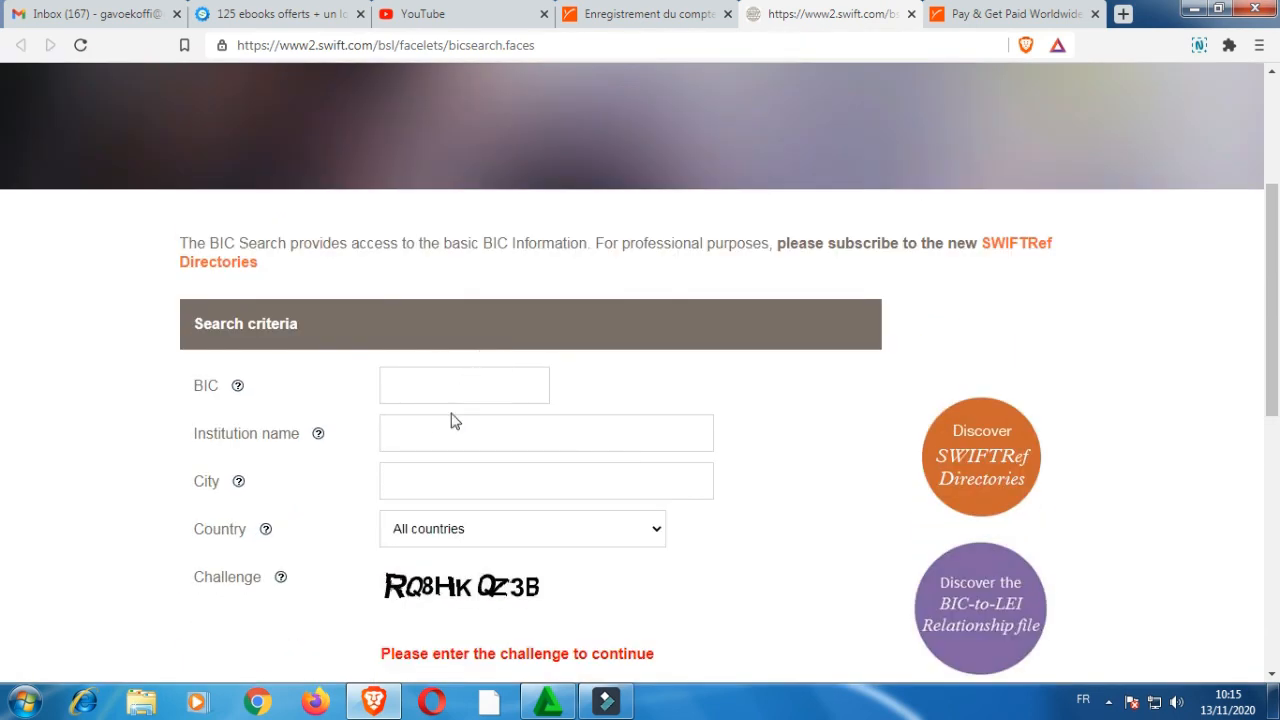
{"action": "left_click", "coordinate": [450, 428]}
{"action": "left_click", "coordinate": [429, 390]}
{"action": "left_click", "coordinate": [480, 428]}
{"action": "left_click", "coordinate": [434, 386]}
{"action": "left_click", "coordinate": [463, 434]}
{"action": "left_click", "coordinate": [429, 385]}
{"action": "left_click", "coordinate": [464, 440]}
{"action": "left_click", "coordinate": [443, 484]}
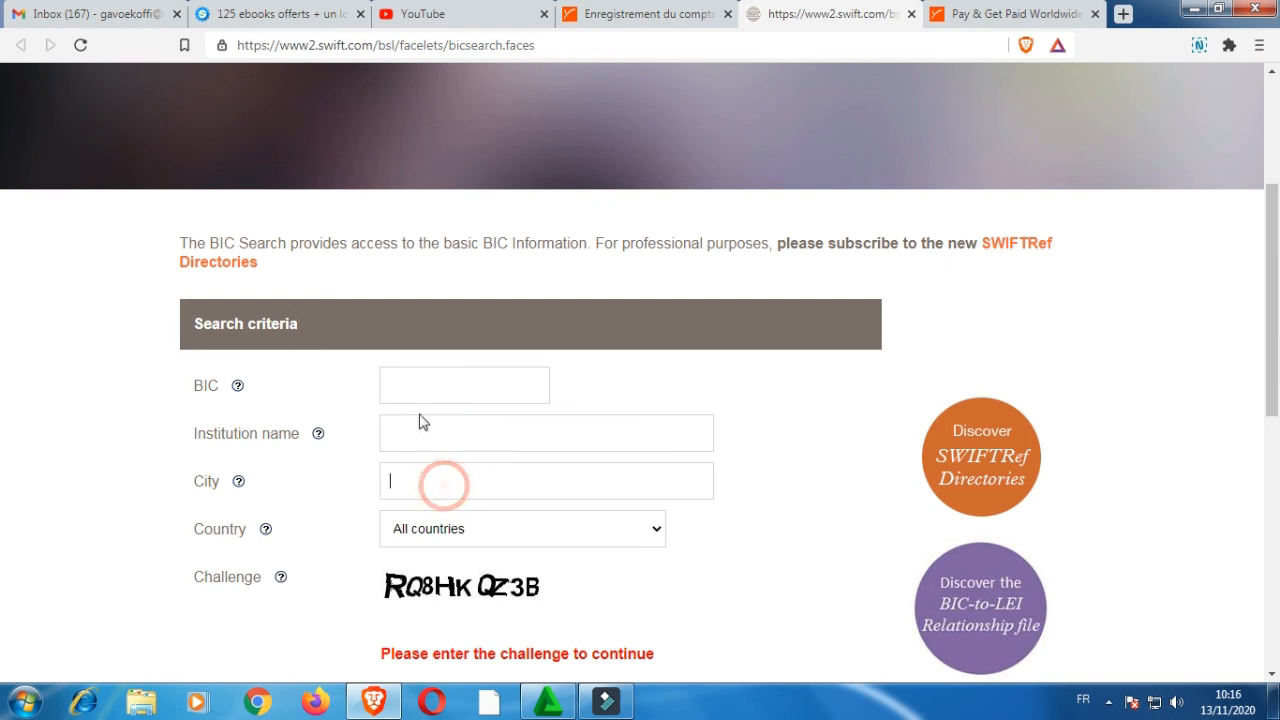
{"action": "left_click", "coordinate": [475, 532]}
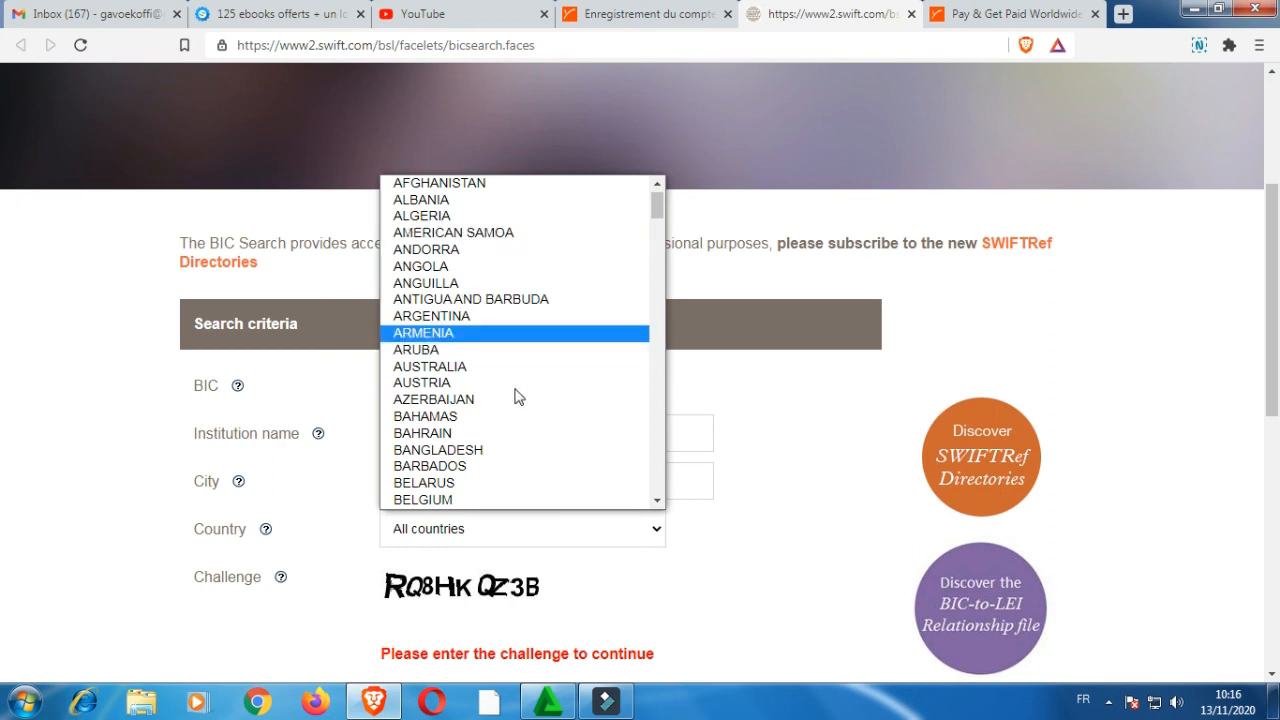
{"action": "left_click", "coordinate": [360, 357]}
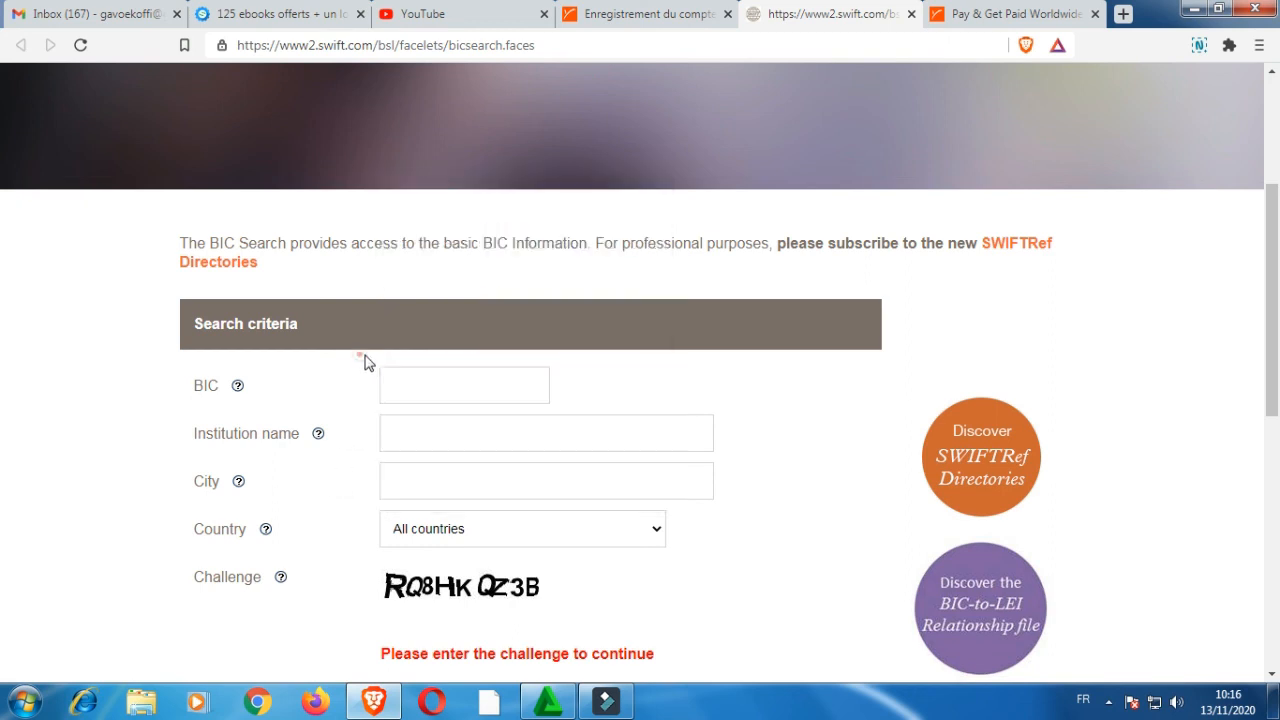
Revisit the BIC, Institution name, City and challenge response fields, leaving all empty
{"action": "left_click", "coordinate": [443, 384]}
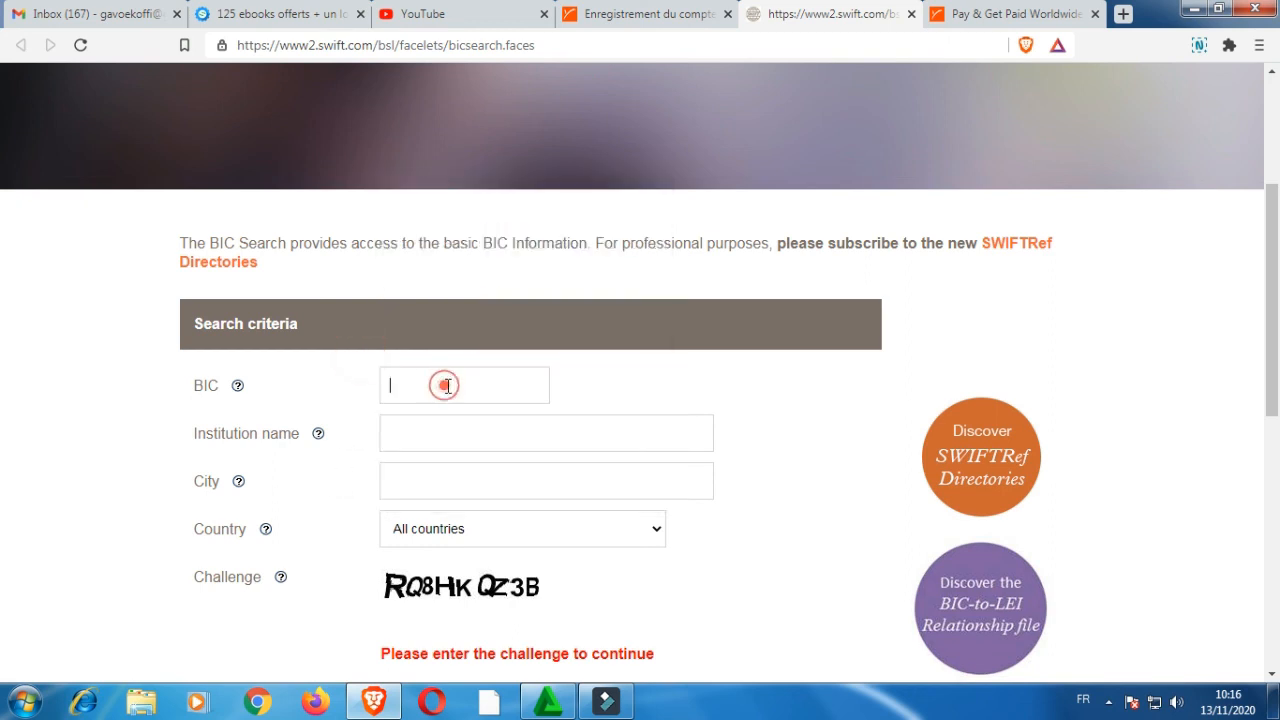
{"action": "left_click", "coordinate": [421, 429]}
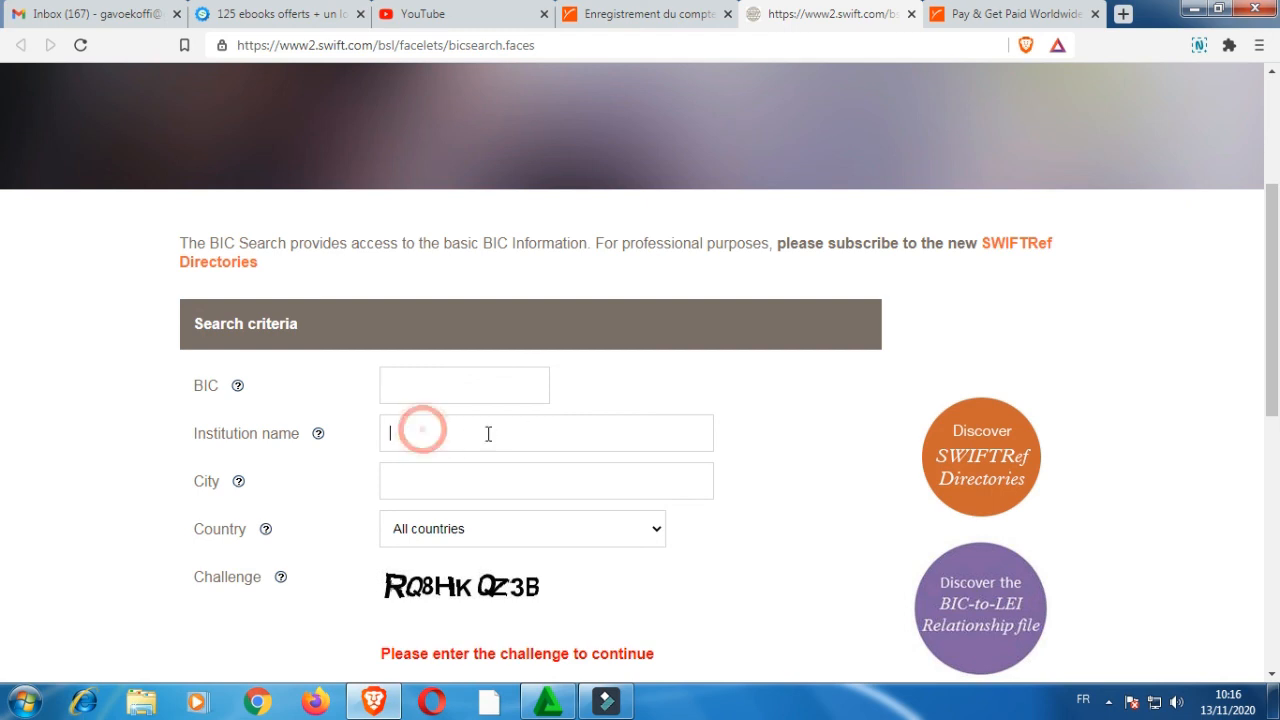
{"action": "left_click", "coordinate": [522, 429]}
{"action": "left_click", "coordinate": [432, 489]}
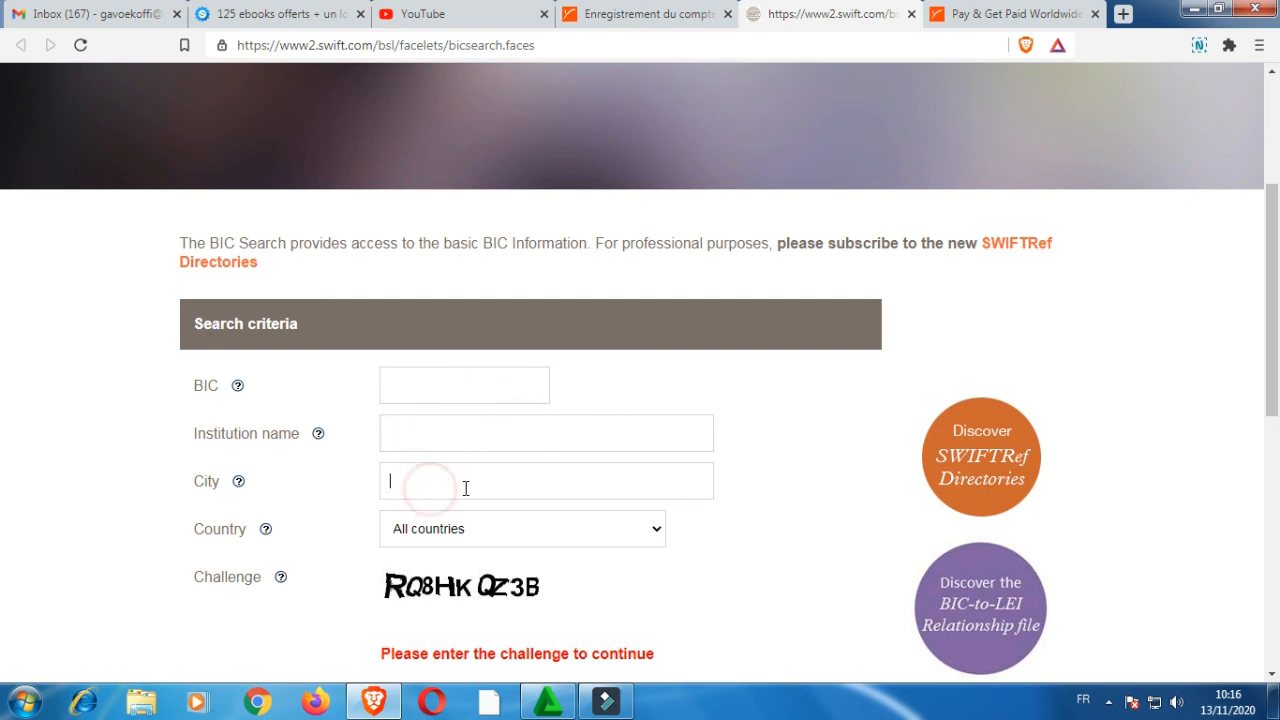
{"action": "scroll", "coordinate": [471, 556], "scroll_direction": "down", "scroll_amount": 2}
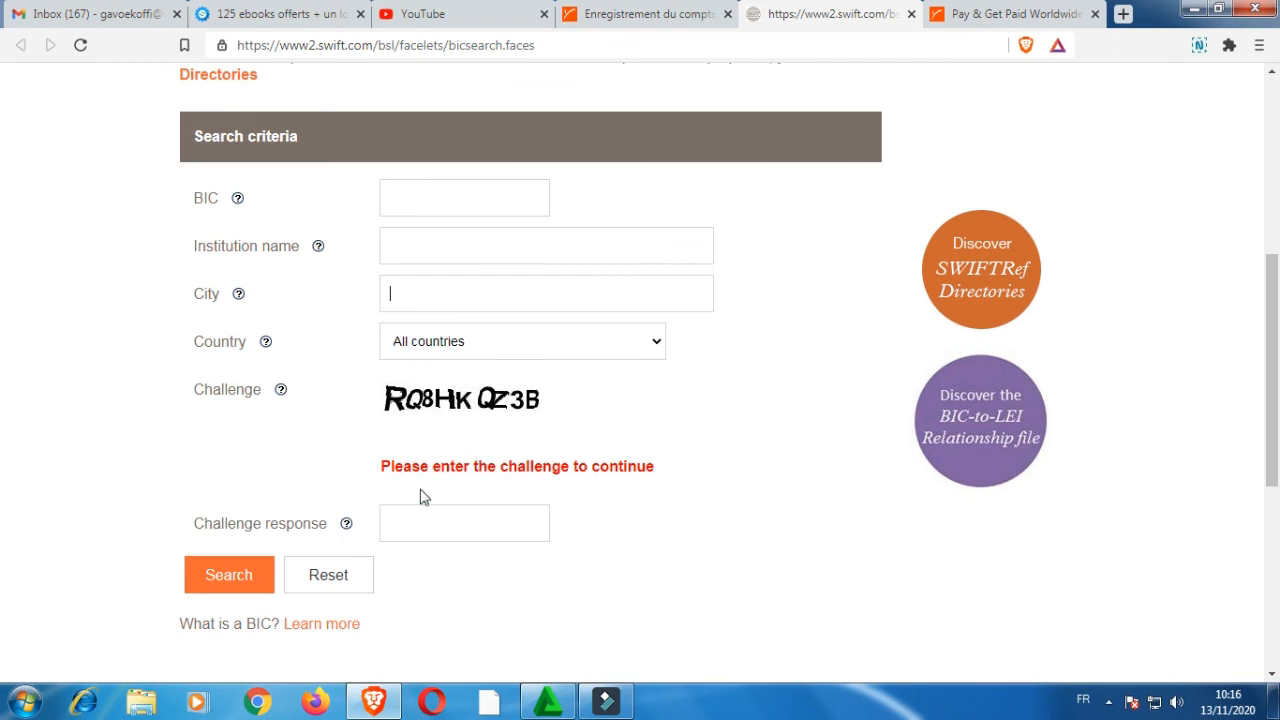
{"action": "left_click", "coordinate": [430, 524]}
{"action": "left_click_drag", "start_coordinate": [369, 396], "coordinate": [597, 372]}
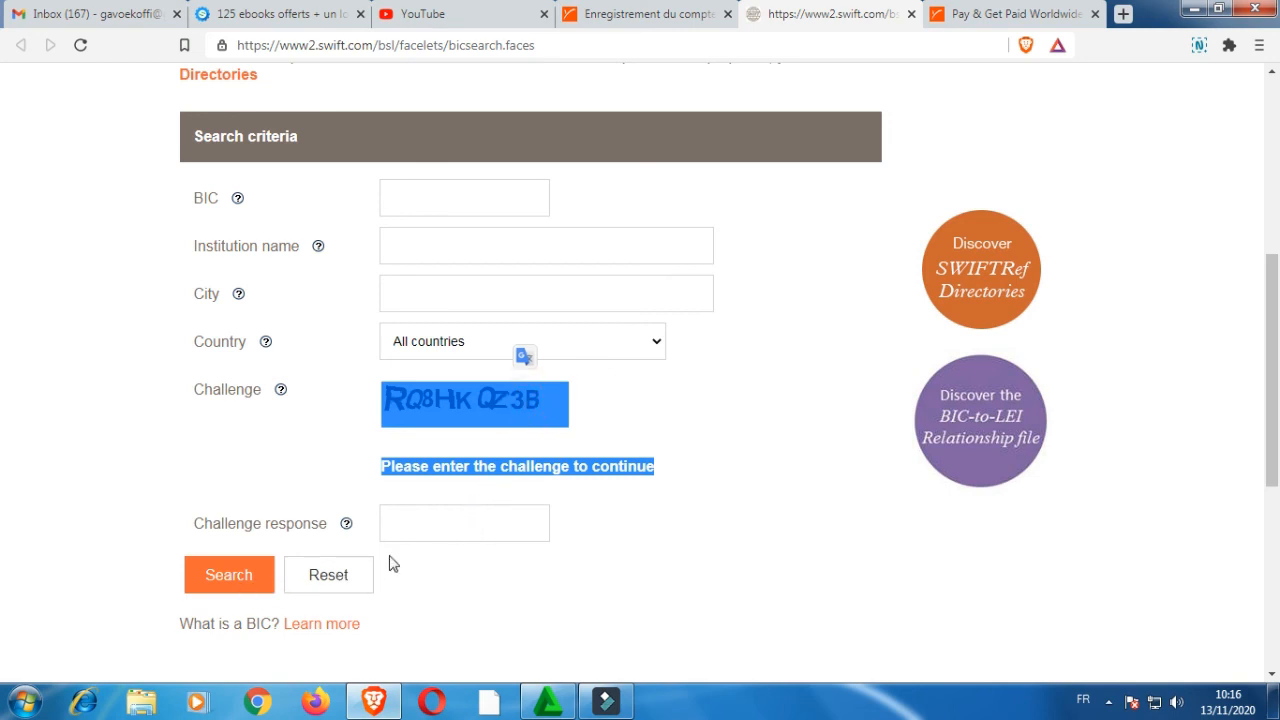
{"action": "scroll", "coordinate": [845, 401], "scroll_direction": "up", "scroll_amount": 3}
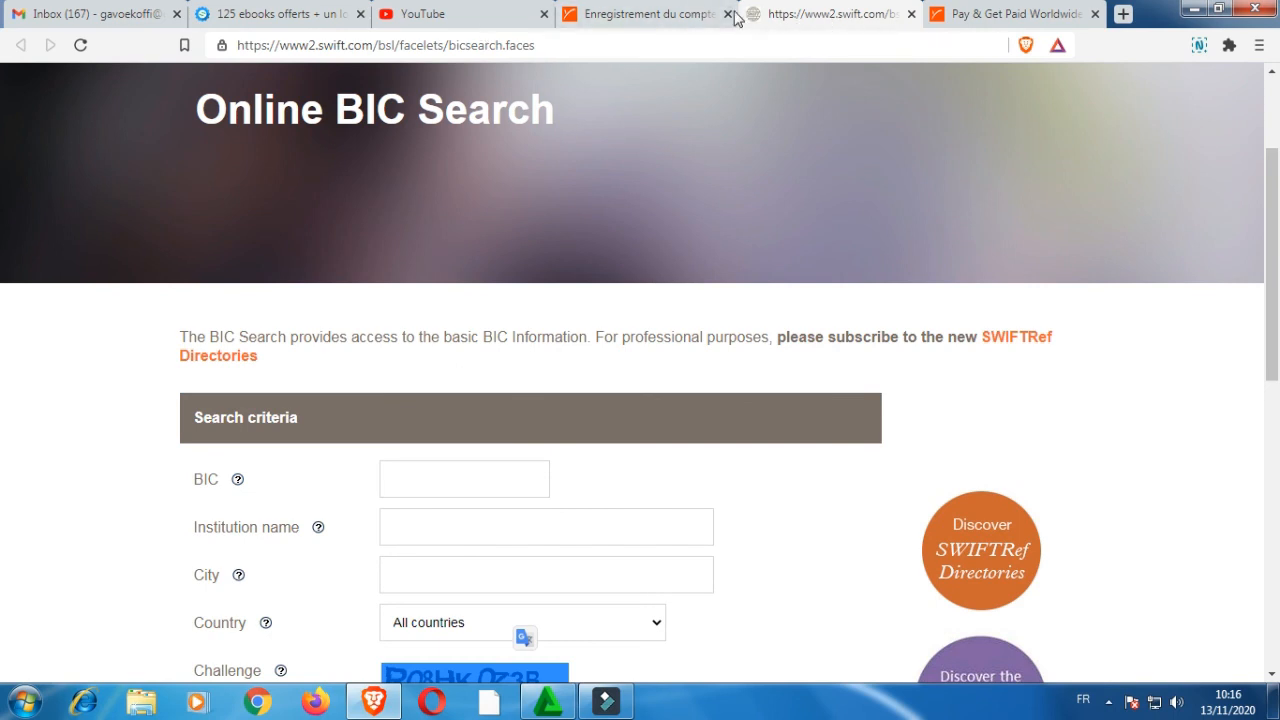
Go back to the Payoneer registration tab and select the still-empty SWIFT/BIC field
{"action": "left_click", "coordinate": [655, 15]}
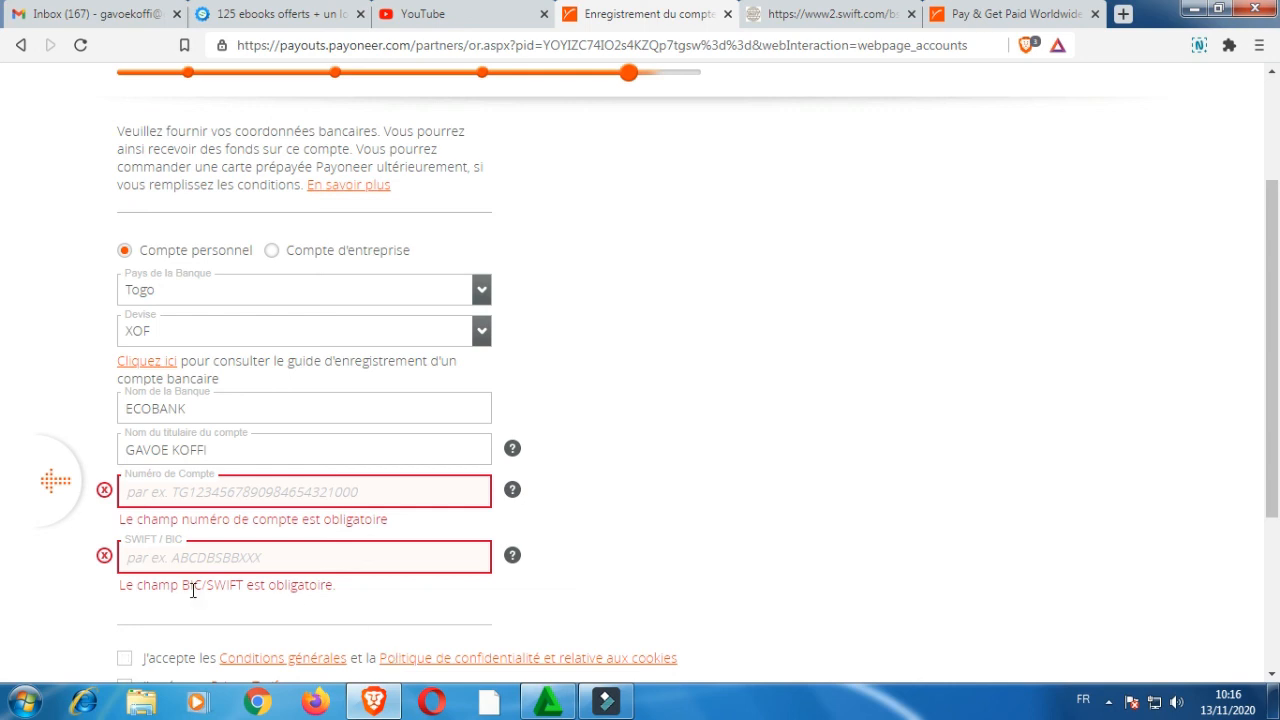
{"action": "left_click", "coordinate": [299, 558]}
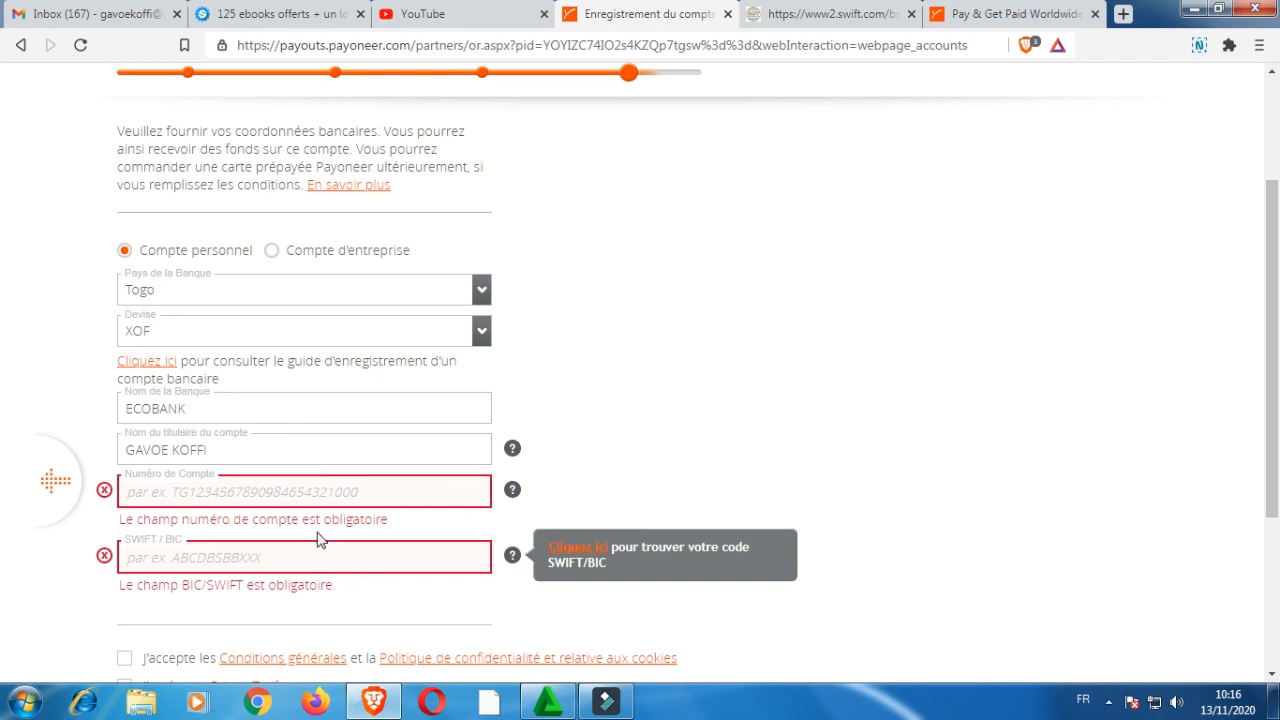
{"action": "scroll", "coordinate": [319, 540], "scroll_direction": "down", "scroll_amount": 2}
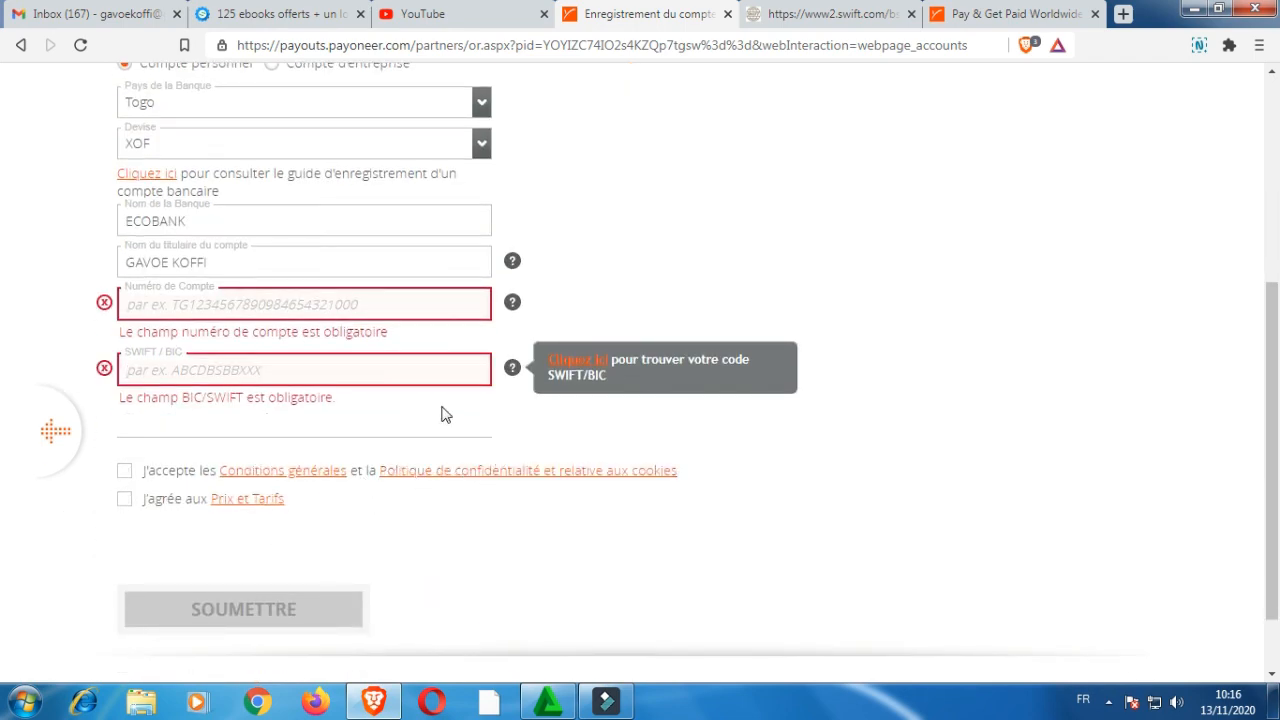
{"action": "scroll", "coordinate": [398, 395], "scroll_direction": "up", "scroll_amount": 2}
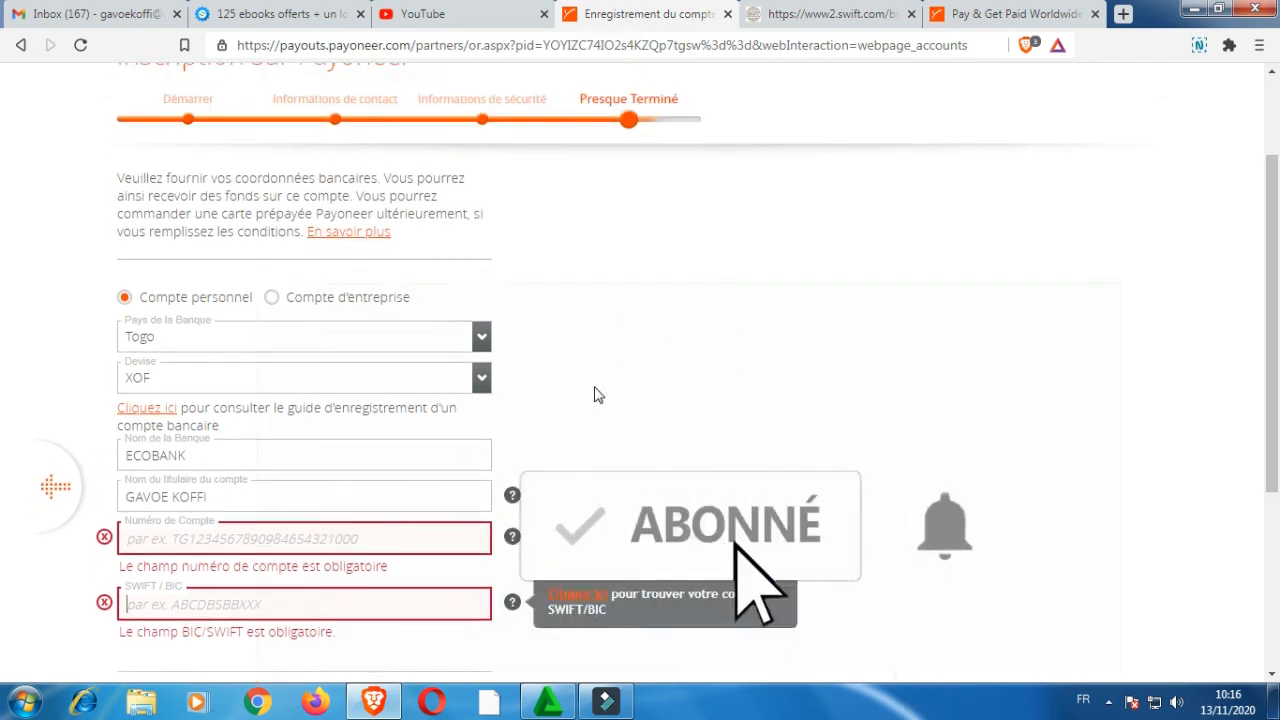
{"action": "scroll", "coordinate": [615, 378], "scroll_direction": "up", "scroll_amount": 2}
{"action": "scroll", "coordinate": [608, 394], "scroll_direction": "down", "scroll_amount": 4}
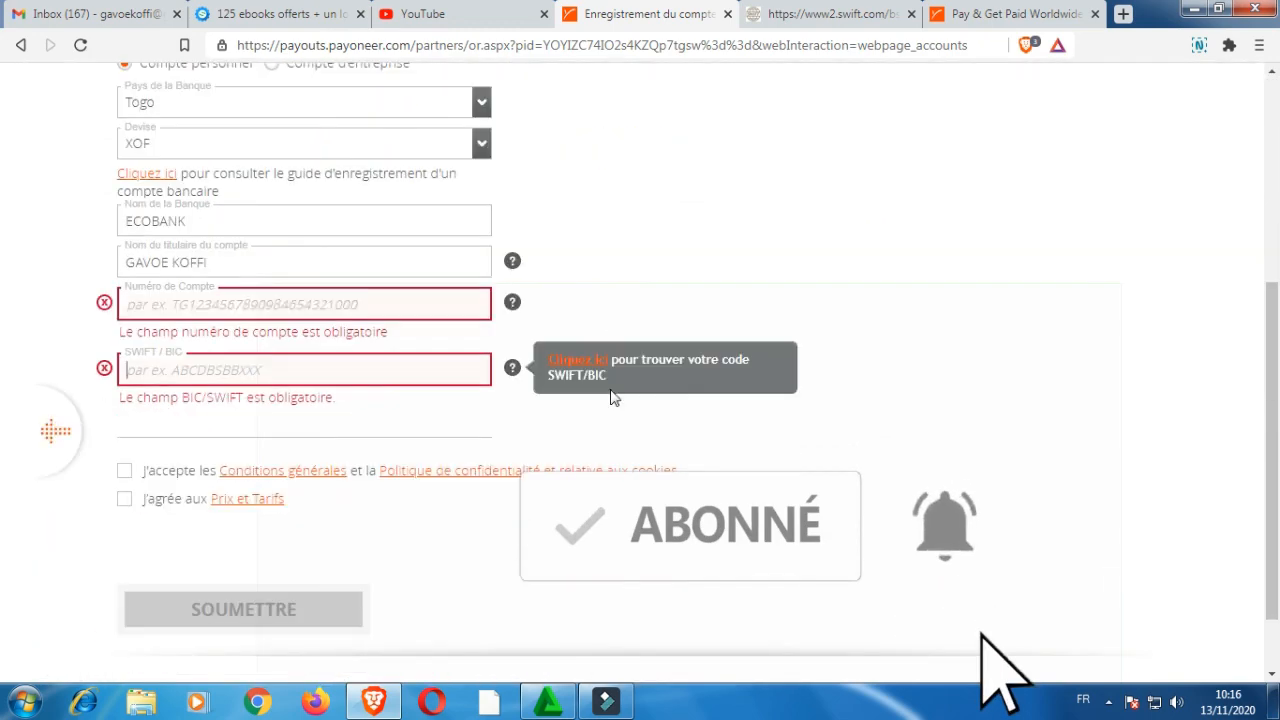
{"action": "scroll", "coordinate": [420, 423], "scroll_direction": "up", "scroll_amount": 1}
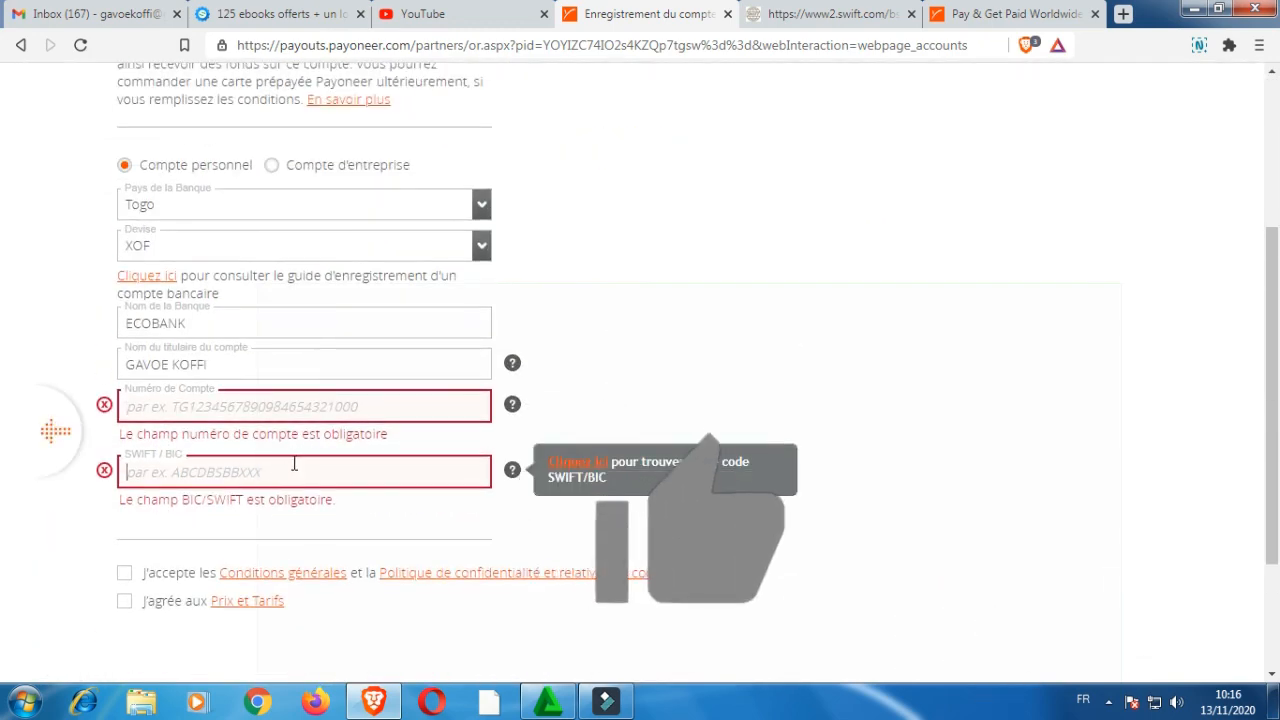
{"action": "left_click", "coordinate": [295, 466]}
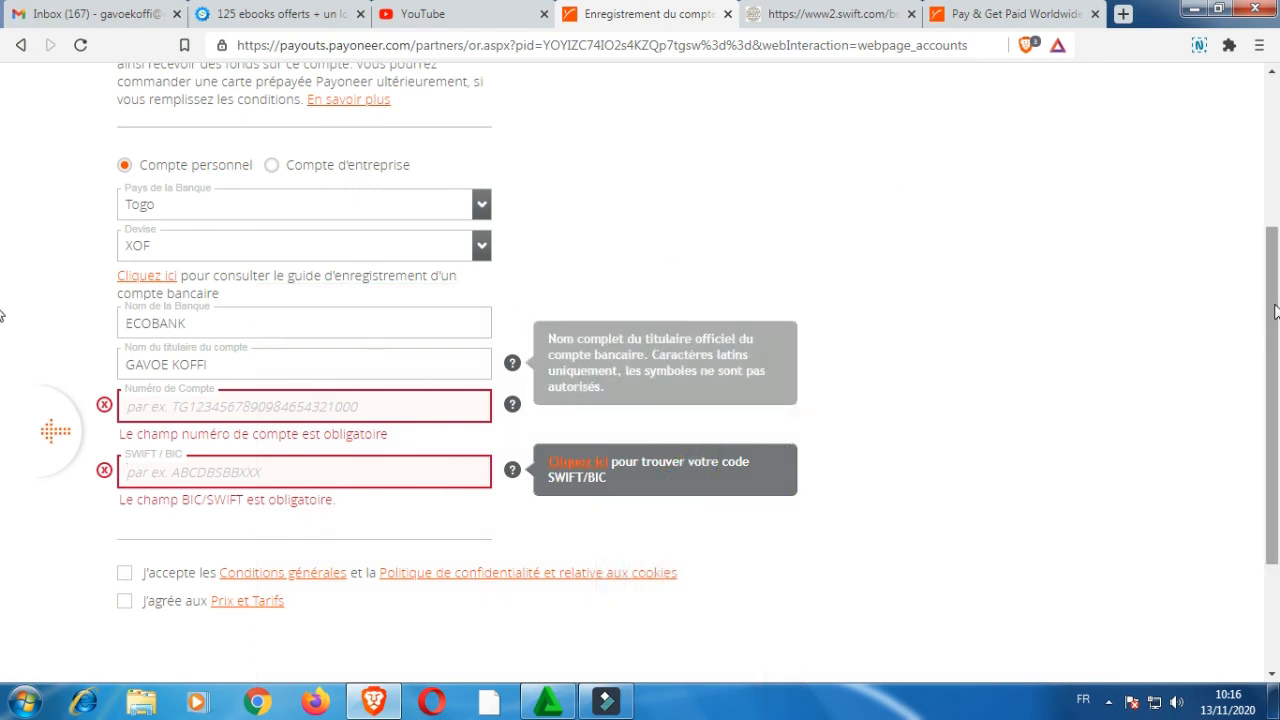
Tick the Conditions générales and Prix et Tarifs boxes, leaving SWIFT/BIC empty
{"action": "left_click", "coordinate": [123, 576]}
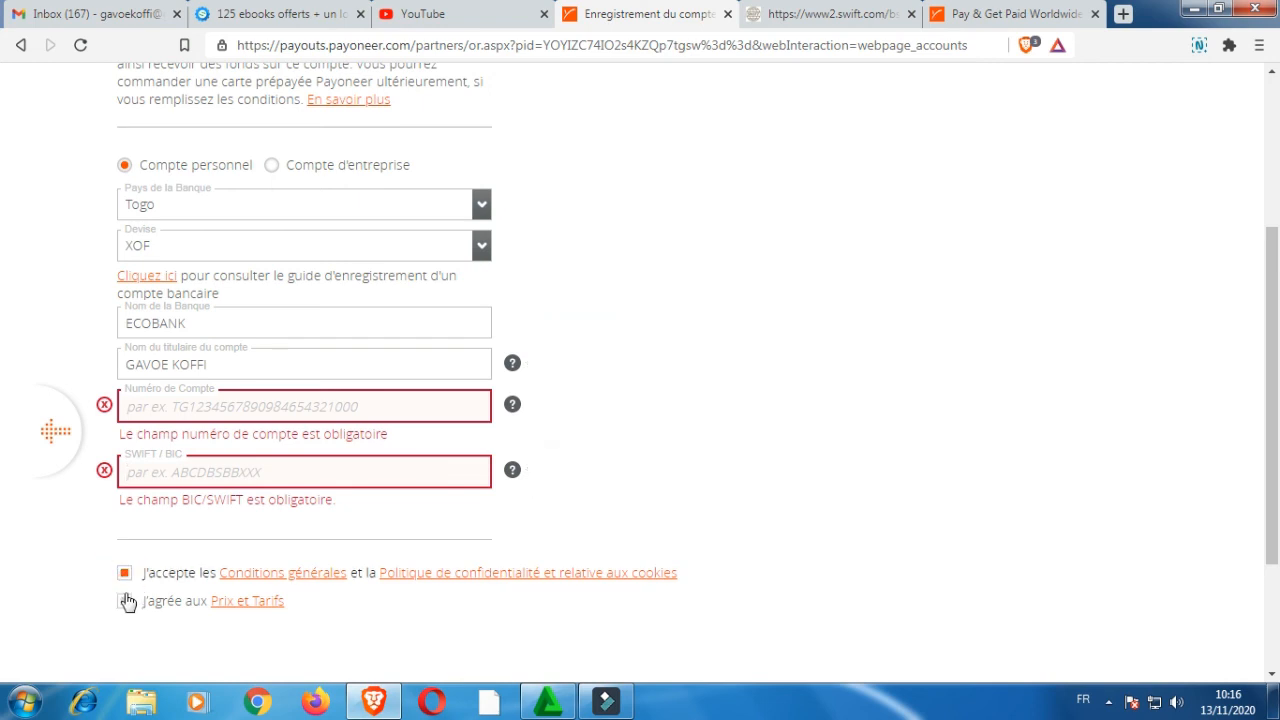
{"action": "left_click", "coordinate": [124, 601]}
{"action": "scroll", "coordinate": [340, 580], "scroll_direction": "down", "scroll_amount": 2}
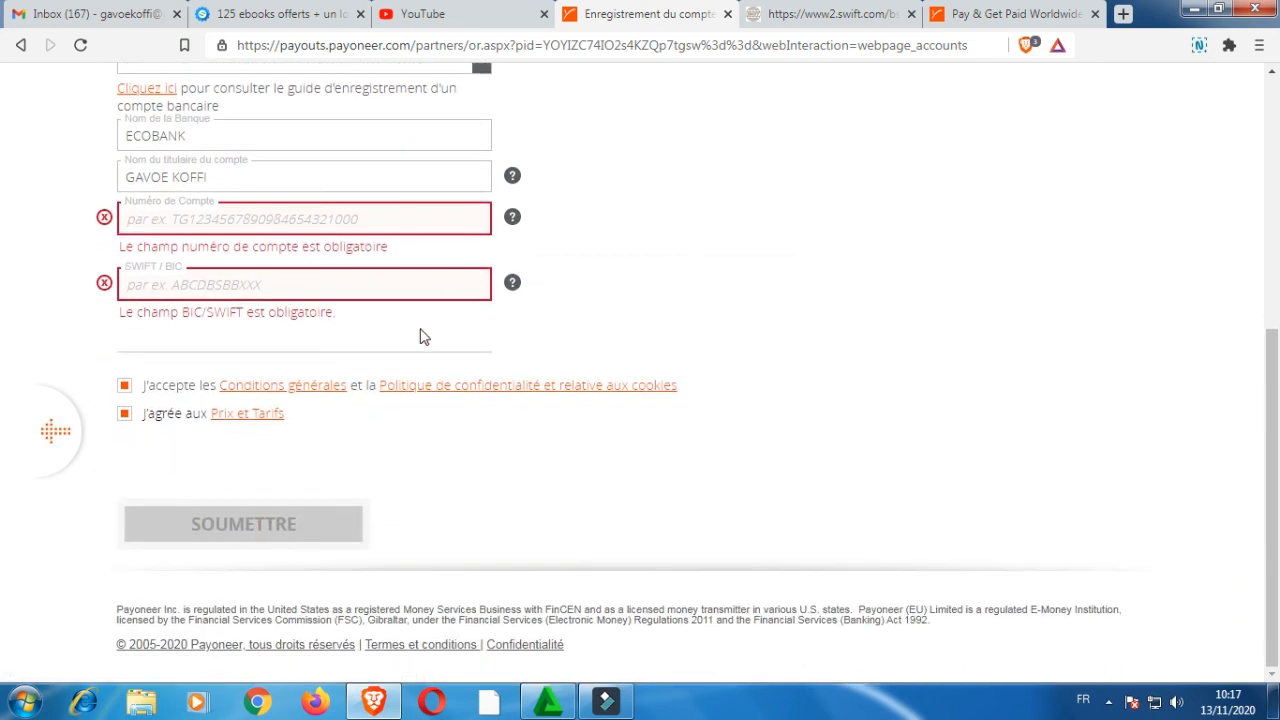
{"action": "scroll", "coordinate": [395, 320], "scroll_direction": "up", "scroll_amount": 1}
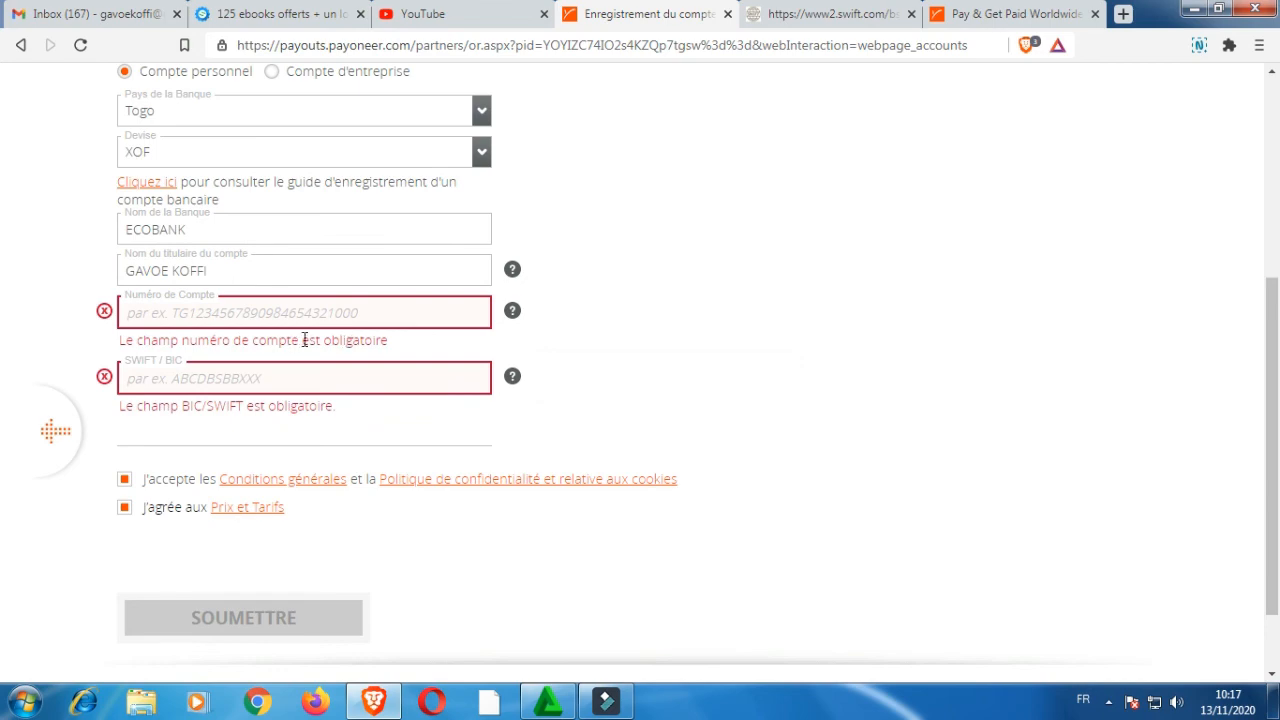
{"action": "scroll", "coordinate": [711, 240], "scroll_direction": "up", "scroll_amount": 4}
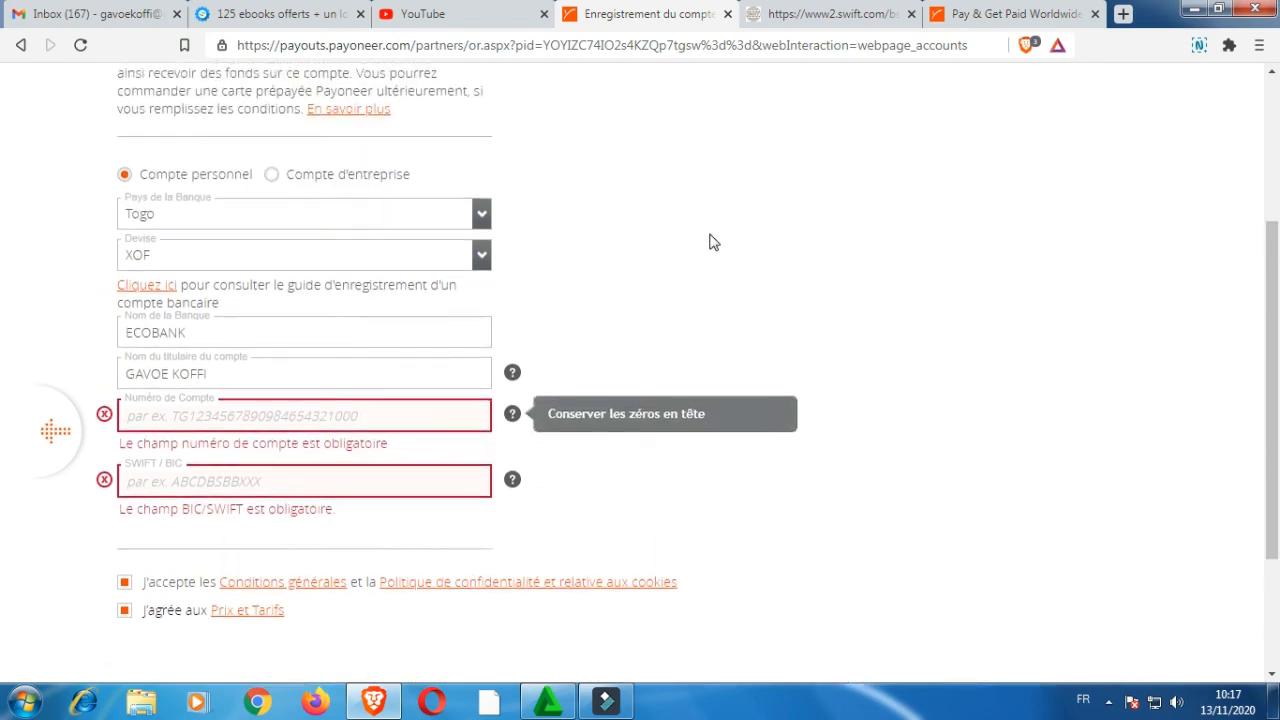
{"action": "scroll", "coordinate": [334, 370], "scroll_direction": "down", "scroll_amount": 4}
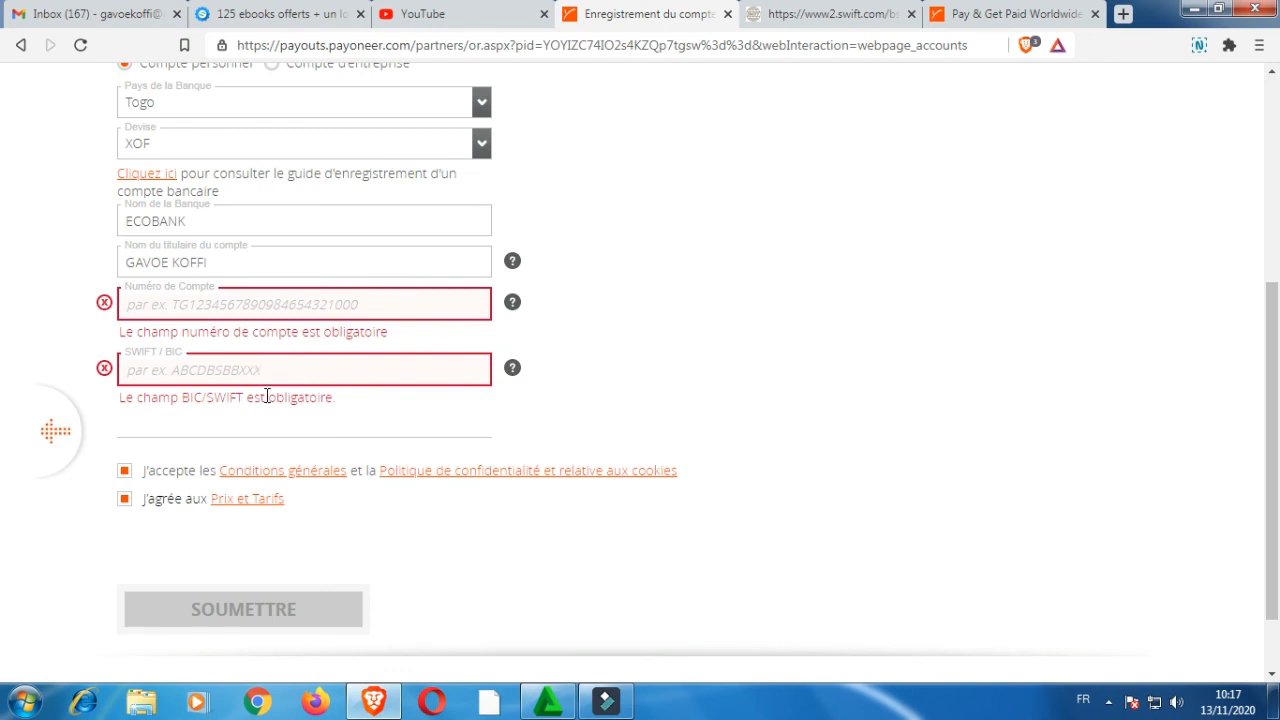
{"action": "left_click", "coordinate": [257, 371]}
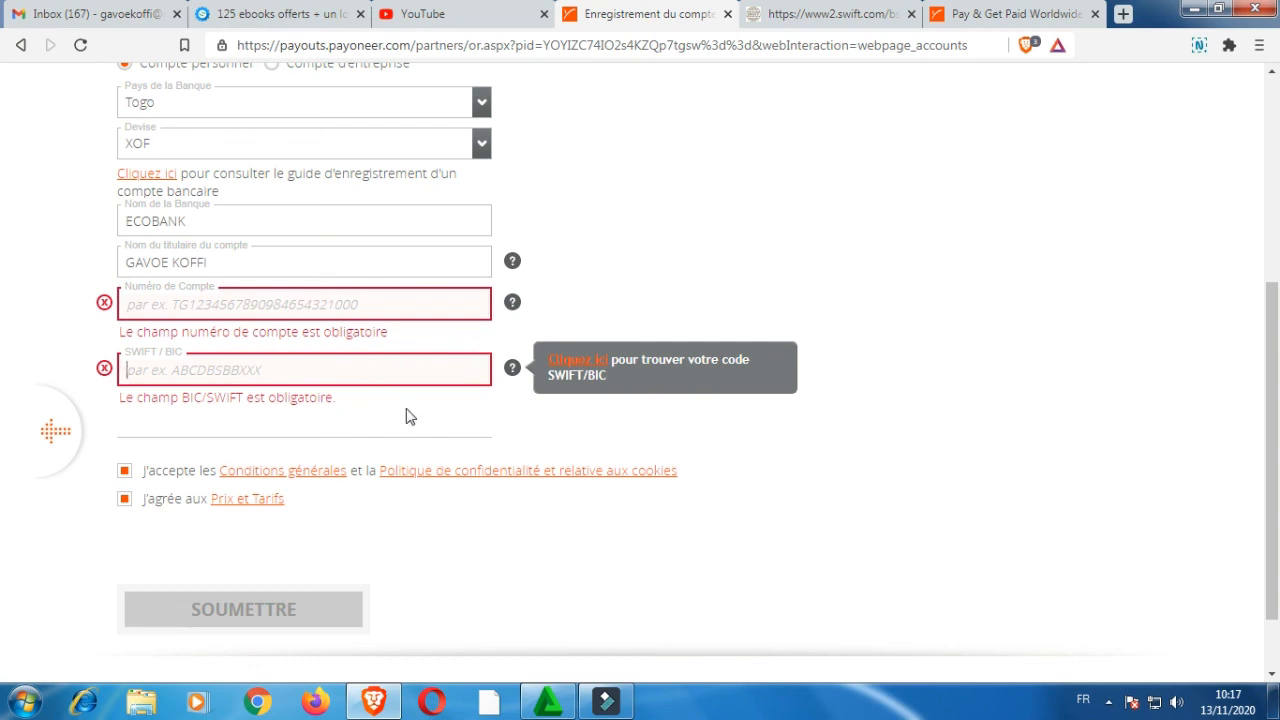
{"action": "scroll", "coordinate": [857, 189], "scroll_direction": "up", "scroll_amount": 5}
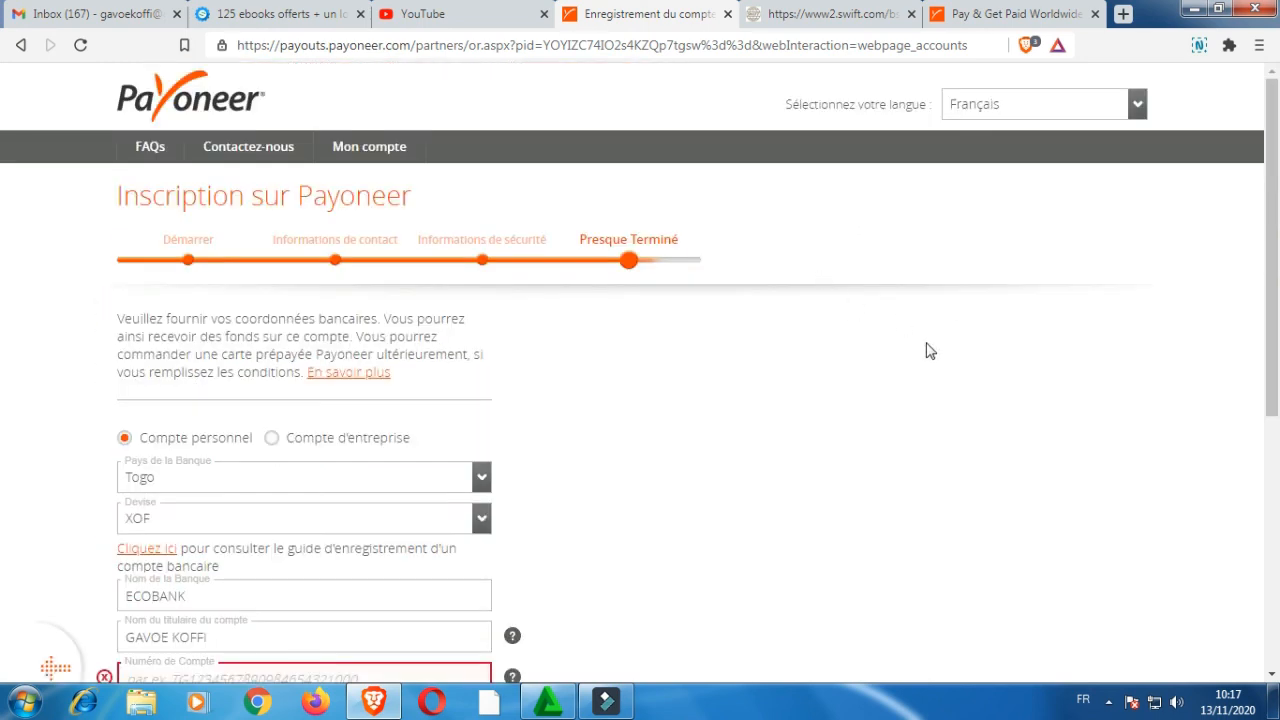